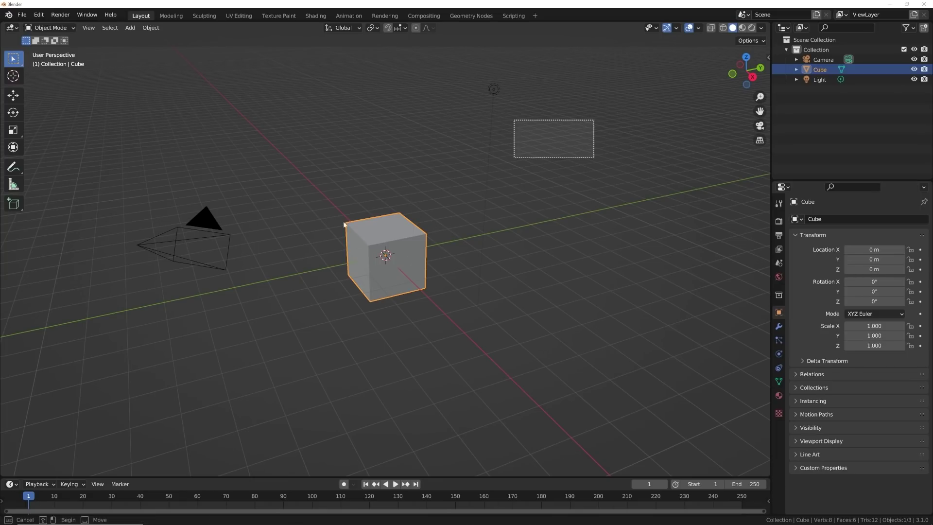
Delete all default scene objects and add a Bezier circle at the origin.
key(a)
key(Delete)
key(shift+a)
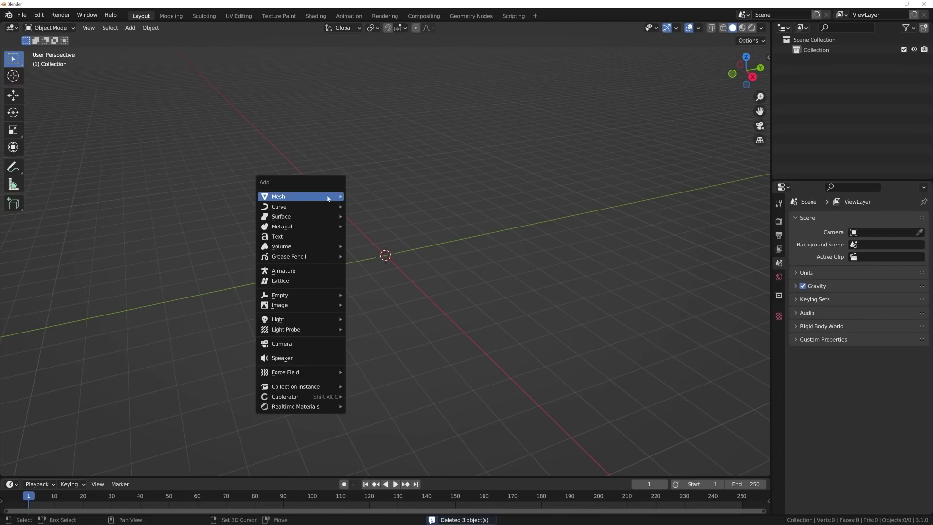
key(shift+a)
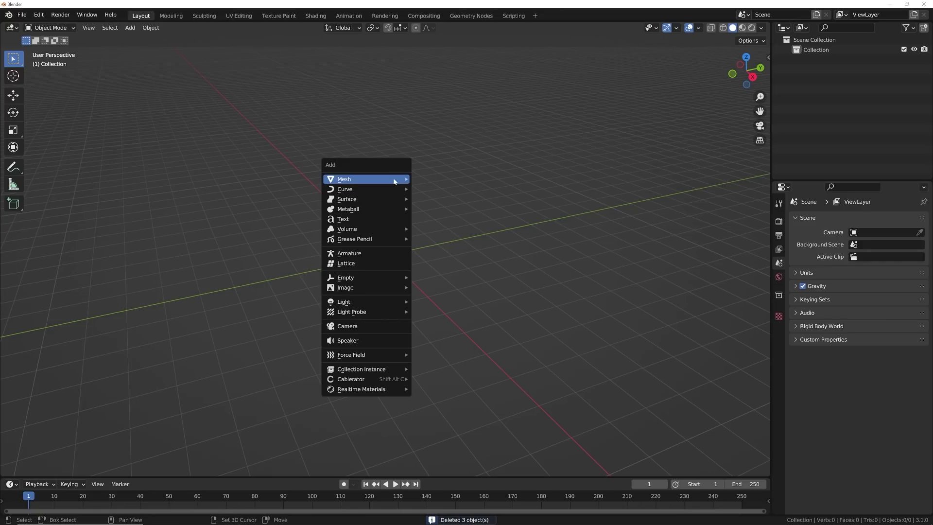
mouse_move(394, 181)
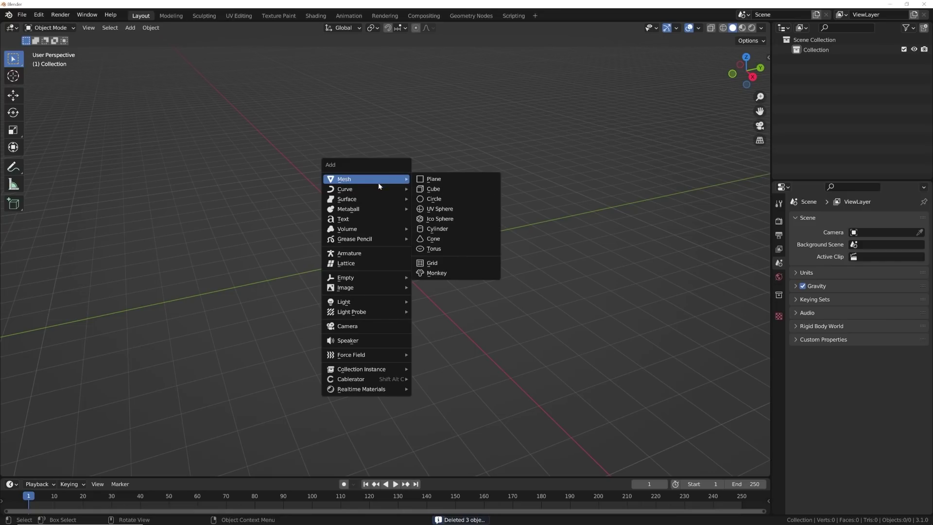
mouse_move(363, 190)
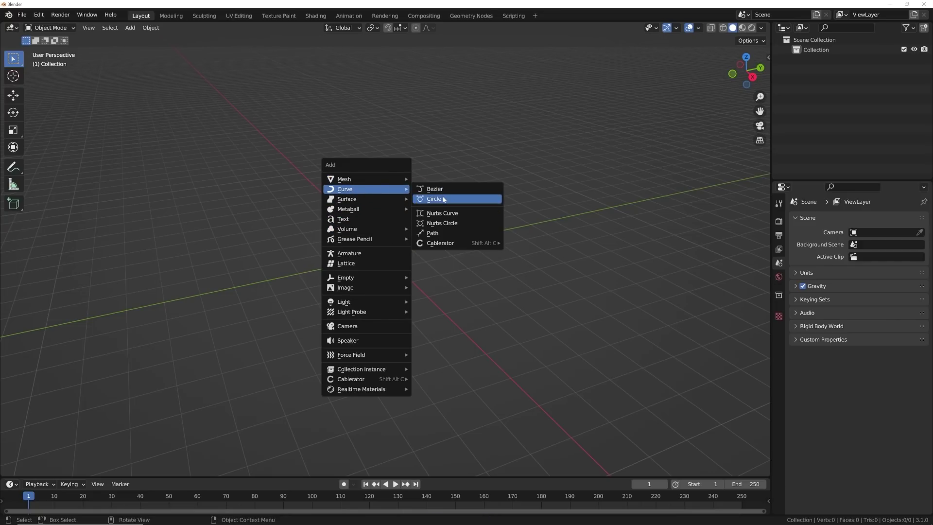
click(444, 200)
middle_drag(548, 274, 723, 342)
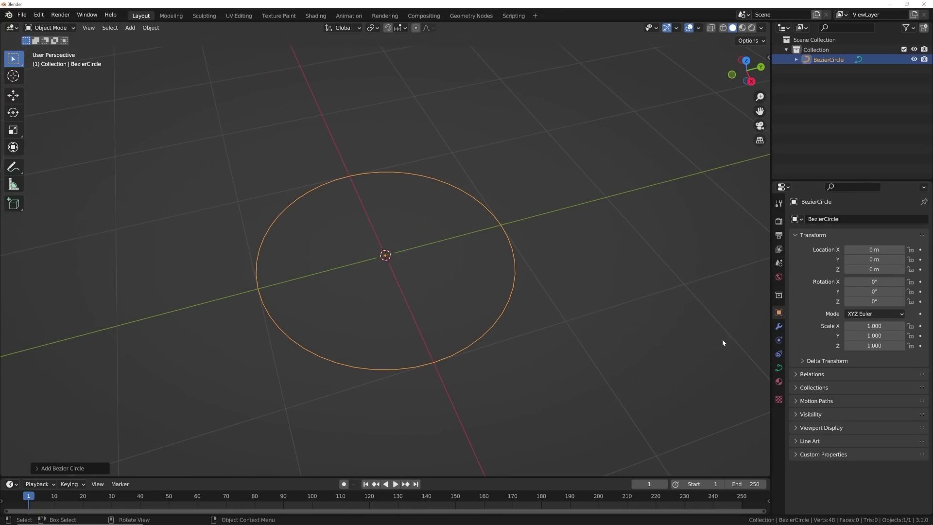
Set the Bezier circle's preview resolution to 64.
click(779, 368)
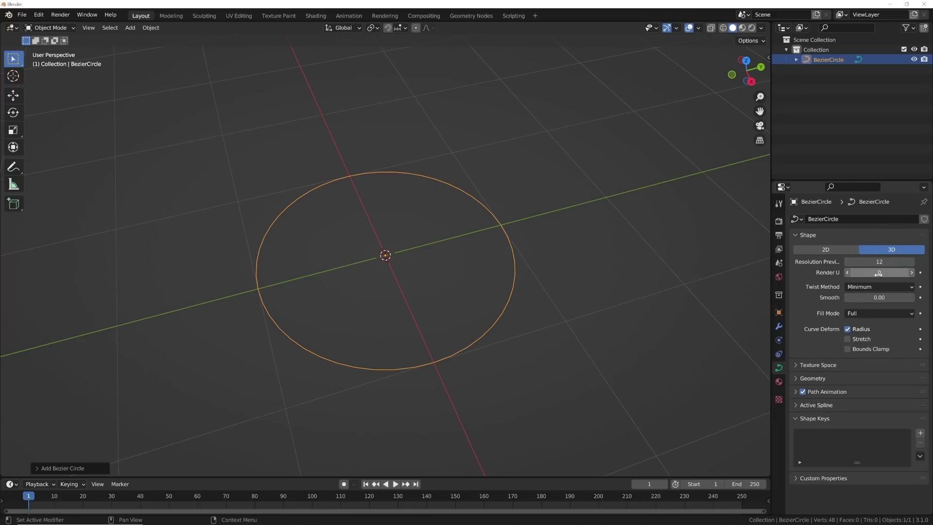
drag(886, 263, 914, 263)
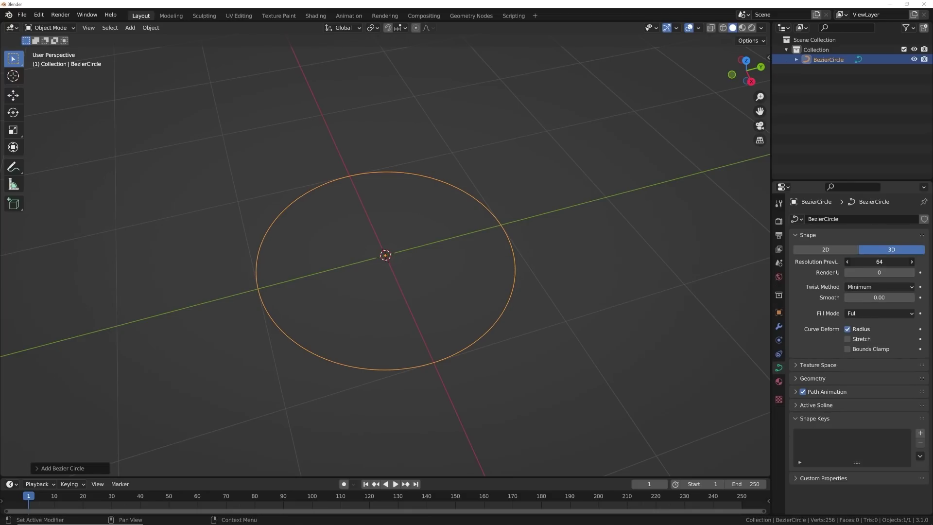
click(865, 278)
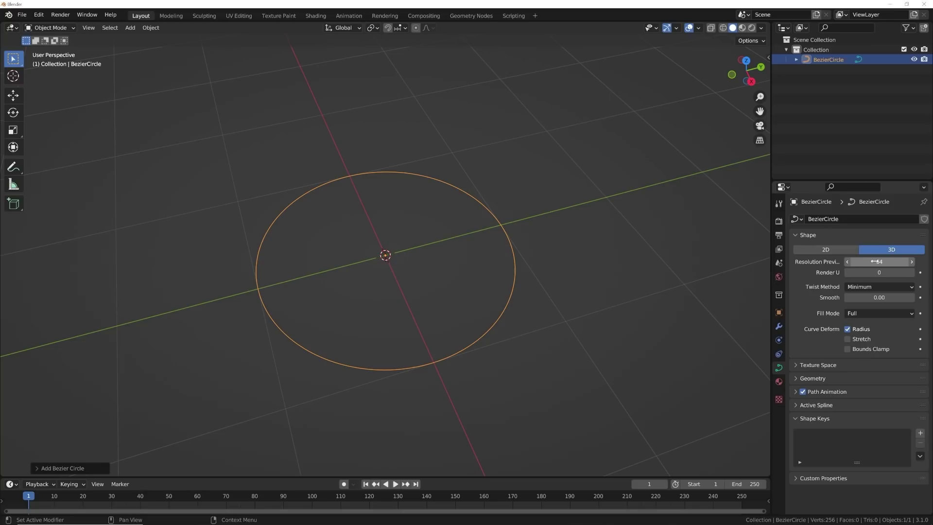
Extrude the circle curve by 0.114 m in its geometry settings to form a flat band.
click(813, 378)
scroll(821, 369, down, 3)
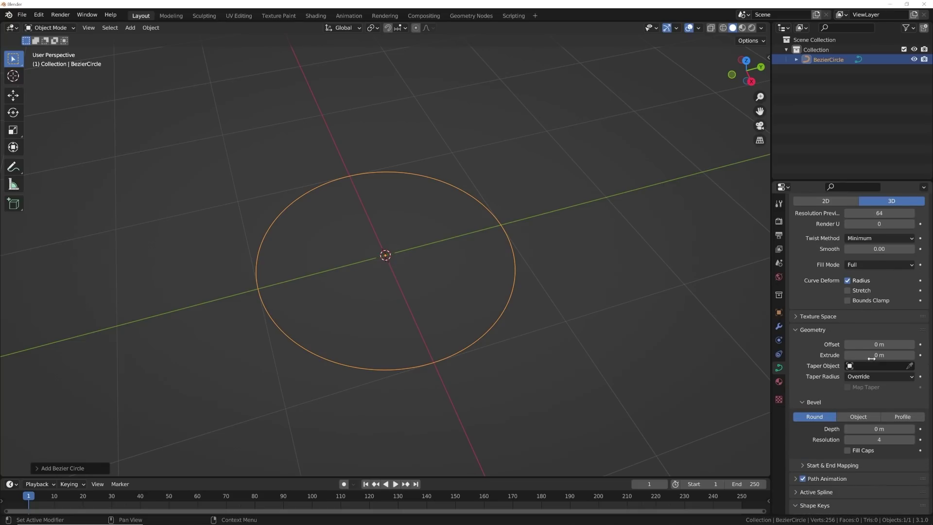
drag(870, 354, 902, 355)
middle_drag(537, 351, 549, 308)
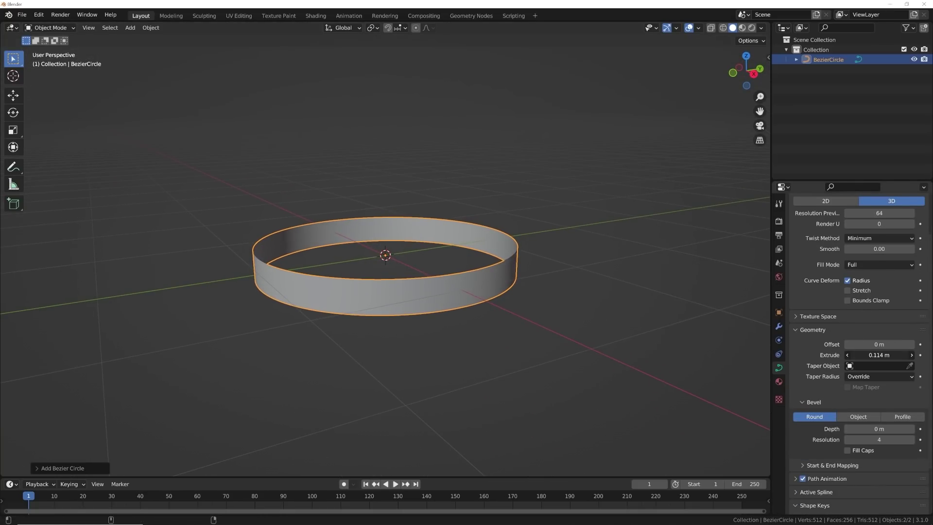
Thicken the band with a Solidify modifier set to a thickness of 0.081 m.
click(778, 326)
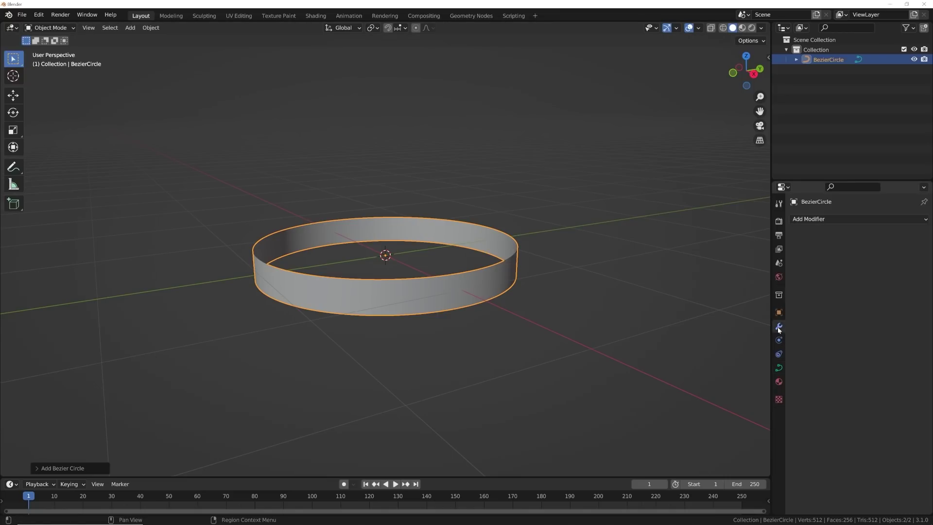
click(828, 219)
click(753, 342)
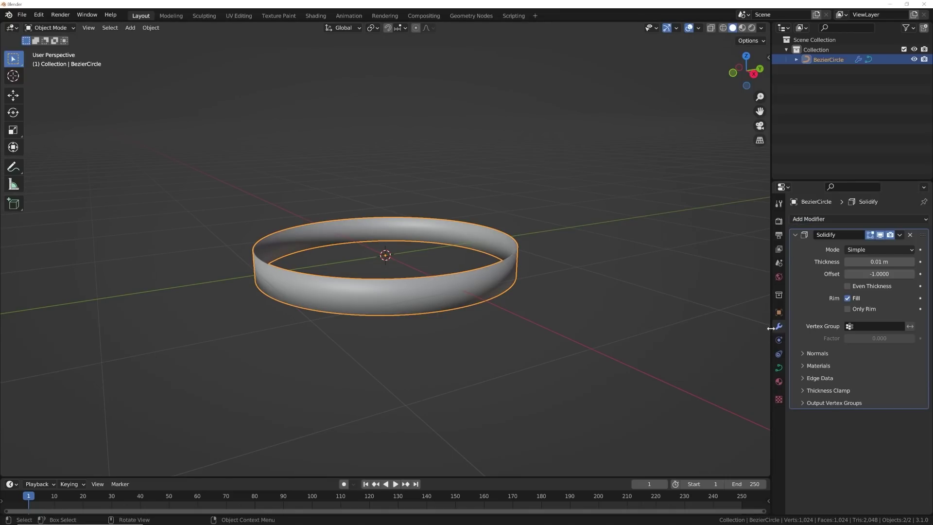
drag(869, 263, 890, 264)
Round the ring's edges with a Bevel modifier using an amount of 0.004 m and 2 segments.
click(827, 219)
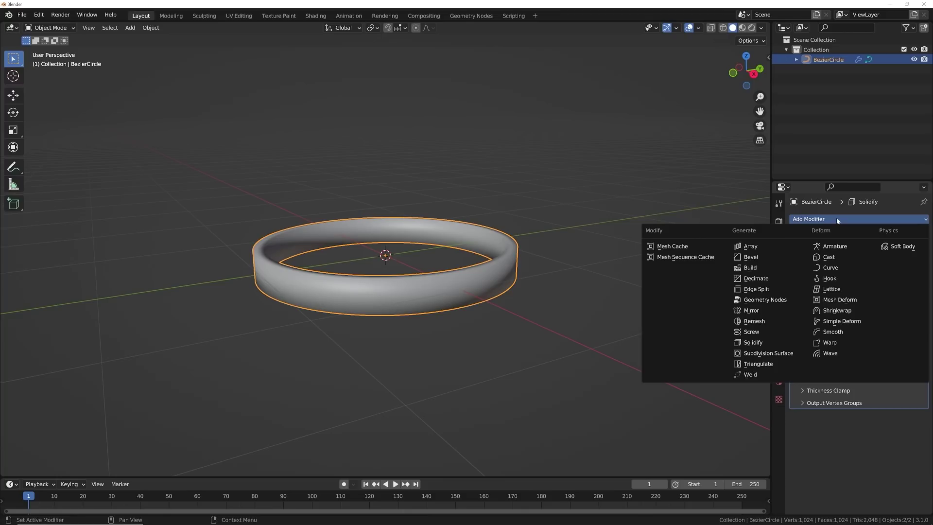
click(775, 261)
scroll(877, 390, down, 2)
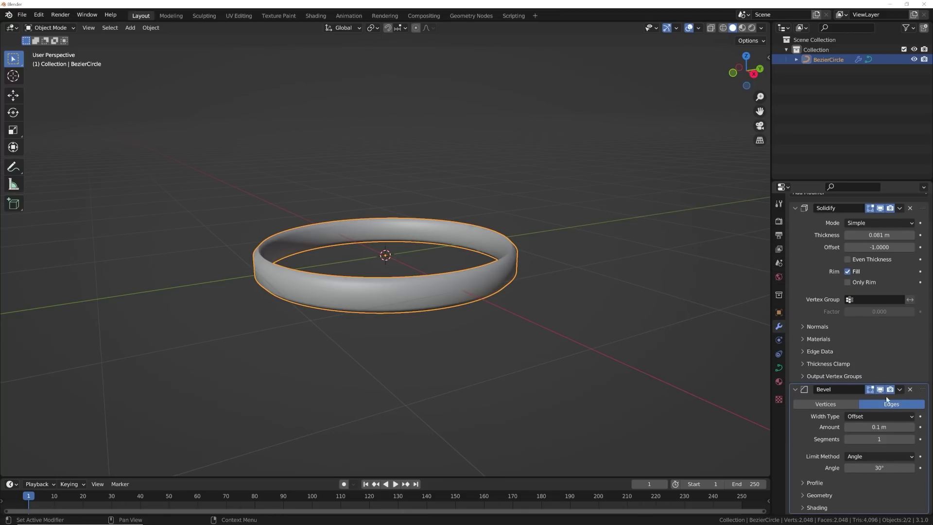
mouse_move(864, 426)
mouse_down()
mouse_move(841, 425)
mouse_move(910, 439)
mouse_move(879, 426)
mouse_up()
scroll(610, 334, up, 3)
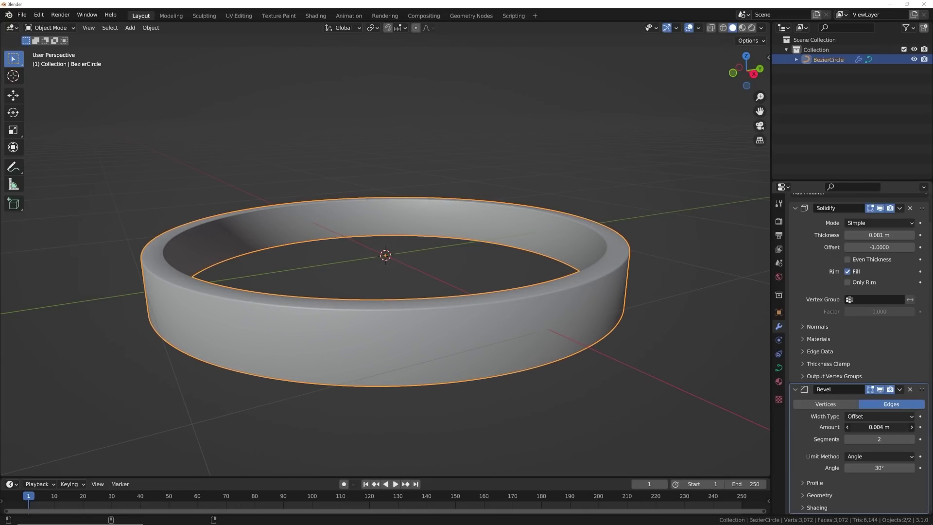
Convert the beveled ring curve to a mesh.
middle_drag(604, 262, 533, 225)
scroll(575, 285, down, 4)
scroll(520, 255, up, 5)
middle_drag(519, 257, 535, 208)
right_click(535, 209)
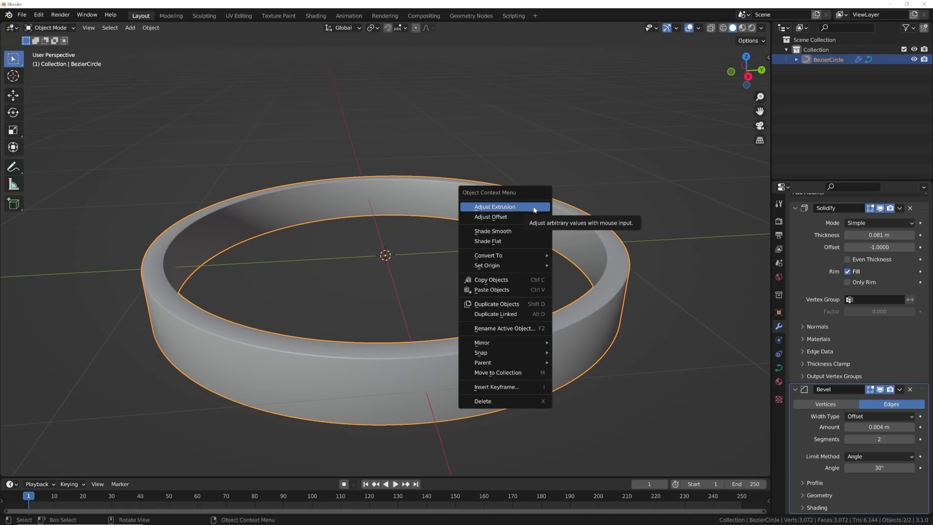
mouse_move(515, 255)
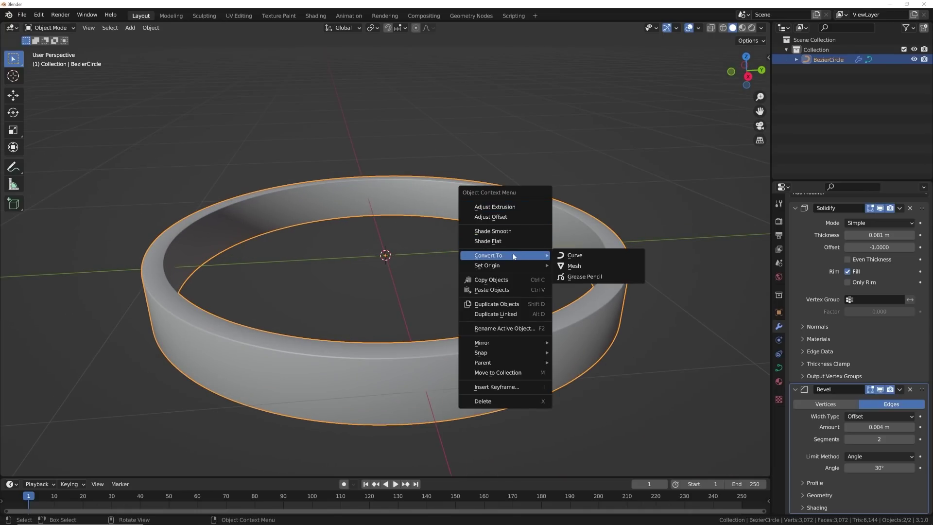
click(581, 268)
Enter Edit Mode and add 6 evenly spaced loop cuts around the ring's outer wall.
key(Tab)
middle_drag(568, 273, 545, 282)
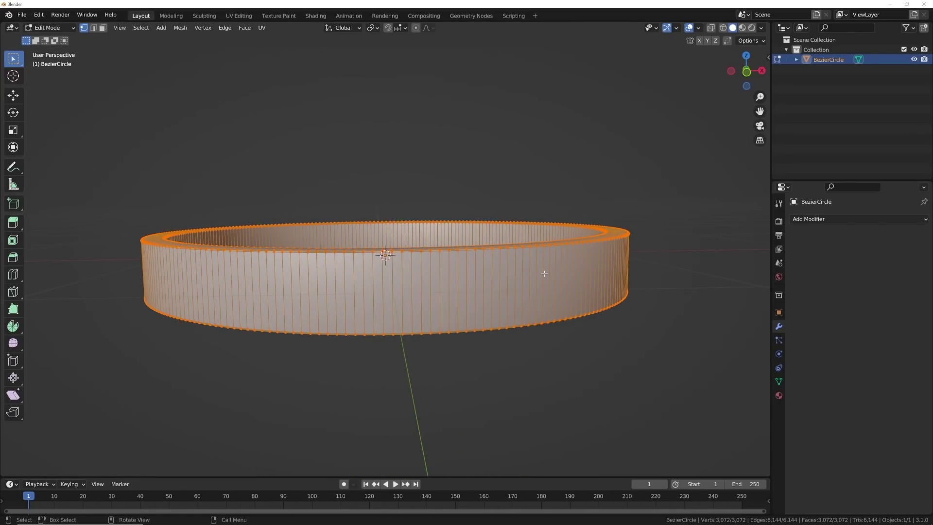
middle_drag(493, 190, 504, 178)
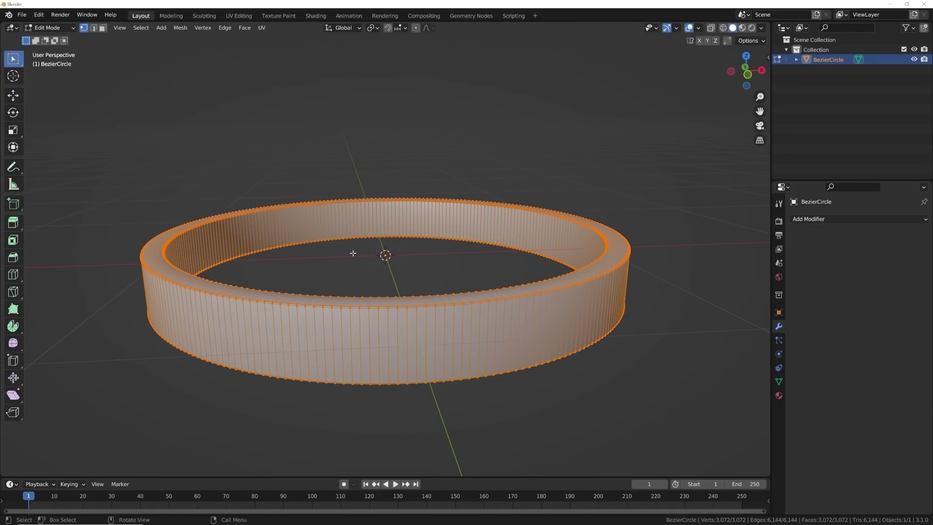
click(16, 276)
click(263, 338)
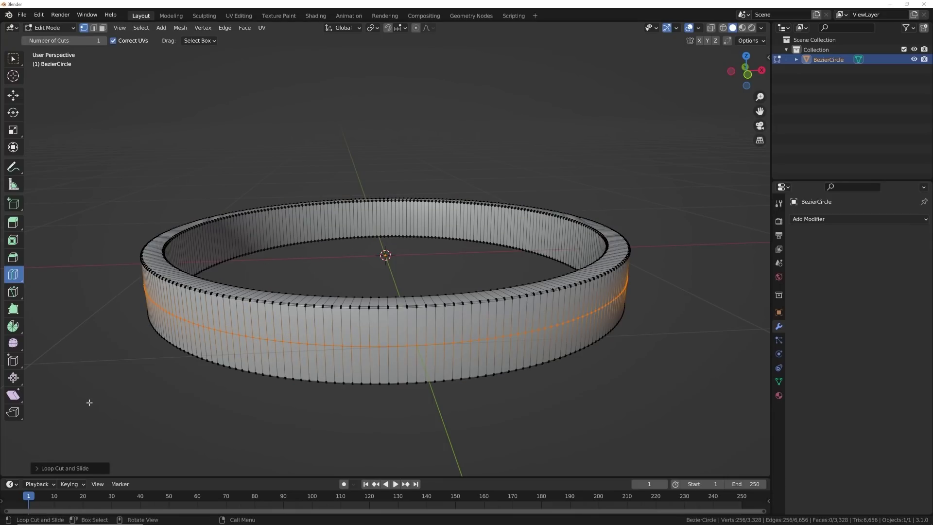
click(75, 469)
click(163, 391)
click(163, 391)
click(163, 391)
click(162, 391)
click(163, 391)
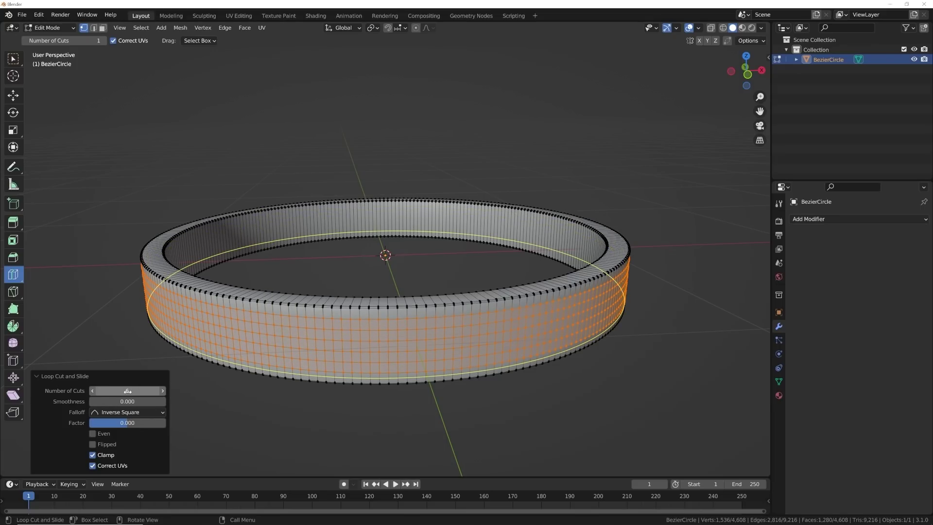
Add 6 evenly spaced loop cuts around the ring's inner wall.
click(351, 219)
drag(127, 391, 130, 391)
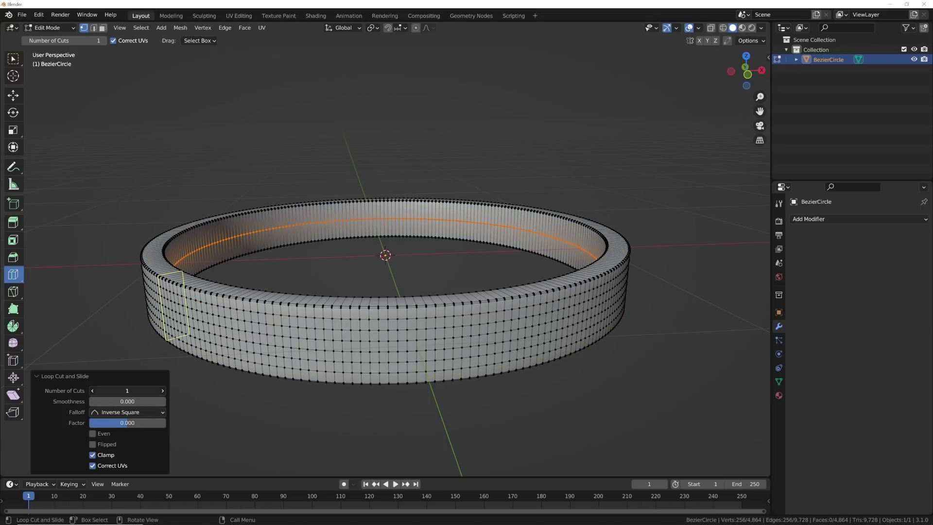
text(6)
key(Return)
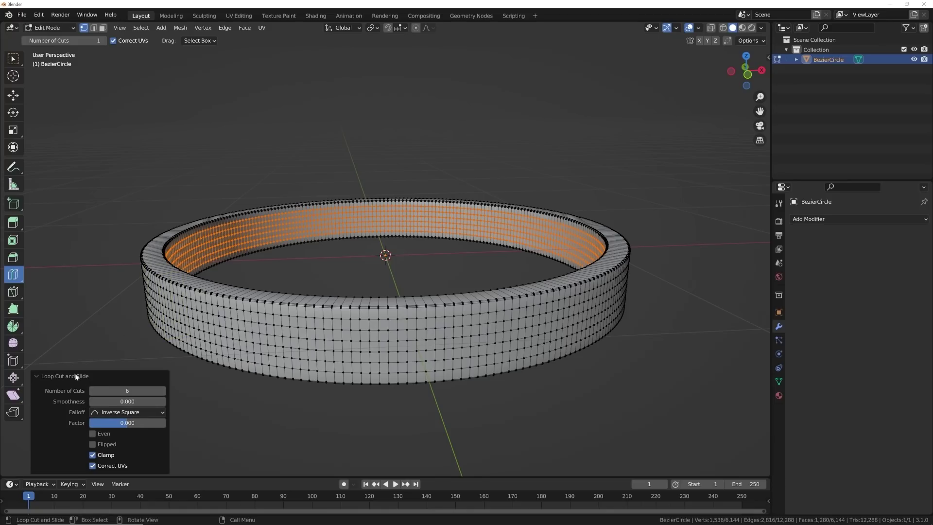
Add a single loop cut around the ring's bottom face and another around its top face.
middle_drag(134, 293, 130, 327)
click(163, 297)
middle_drag(287, 331, 311, 262)
click(152, 255)
middle_drag(94, 275, 94, 312)
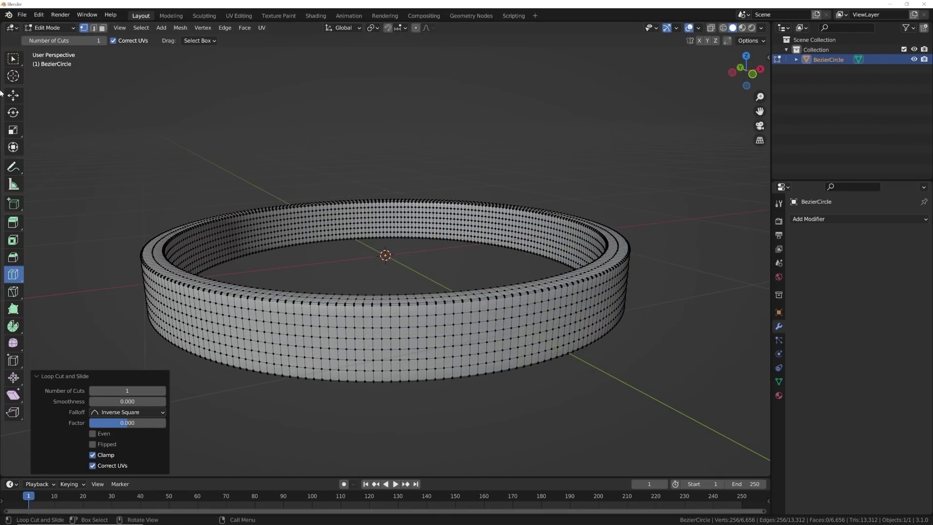
Leave the Loop Cut tool, select the ring's entire geometry and return to Object Mode.
click(13, 95)
key(a)
mouse_move(246, 152)
middle_down()
mouse_move(355, 194)
mouse_move(433, 152)
mouse_move(457, 112)
mouse_move(399, 189)
mouse_move(379, 194)
middle_up()
key(Tab)
key(Tab)
key(Tab)
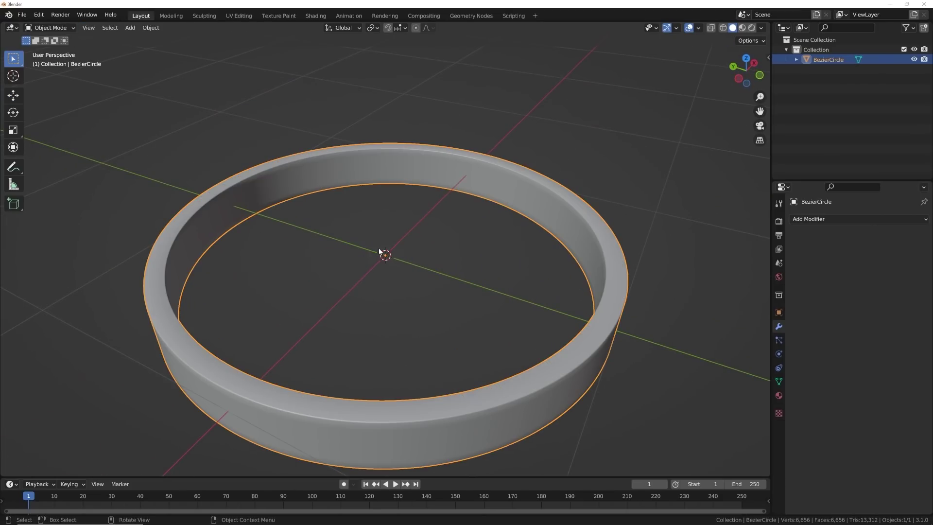
scroll(382, 251, down, 3)
alt+middle_drag(381, 250, 383, 326)
scroll(426, 286, up, 4)
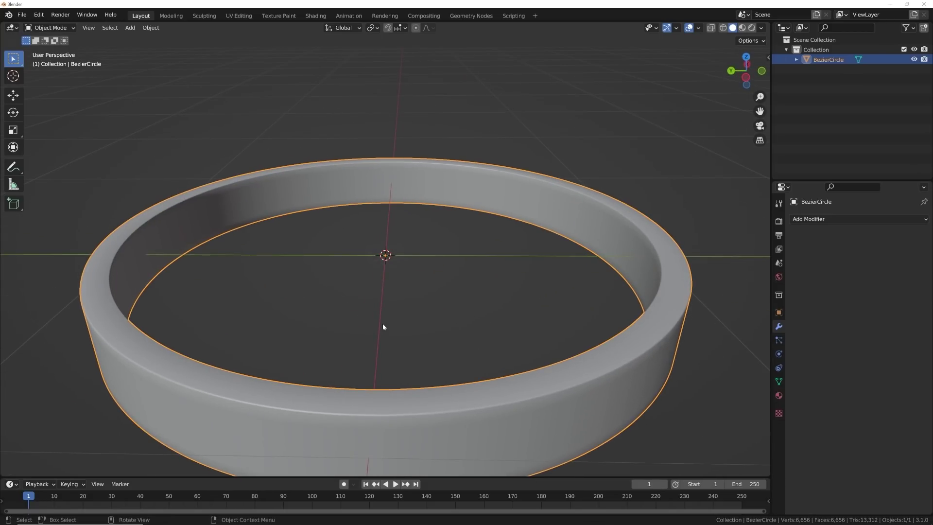
scroll(426, 266, down, 5)
middle_drag(422, 261, 482, 273)
key(Delete)
click(489, 279)
scroll(489, 280, up, 3)
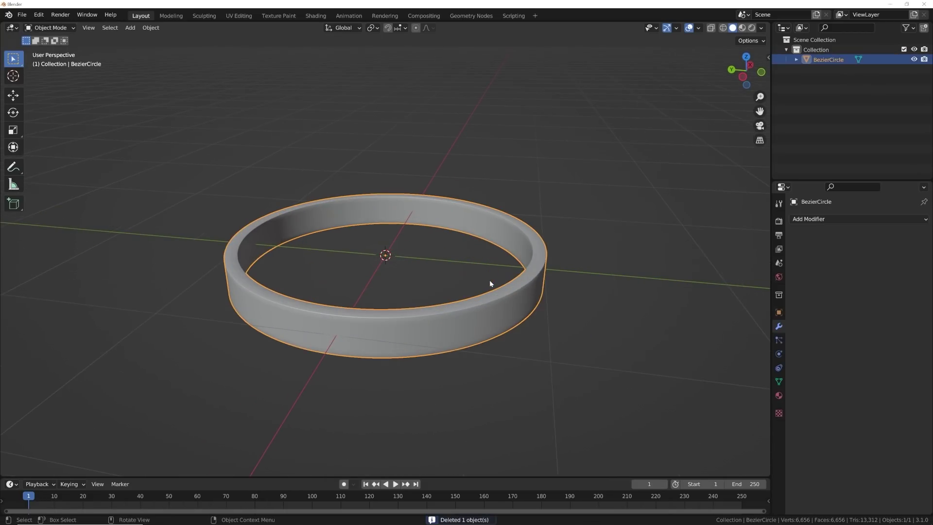
Duplicate the ring in place and scale the copy up uniformly so it surrounds the original.
key(shift+d)
right_click(527, 275)
key(s)
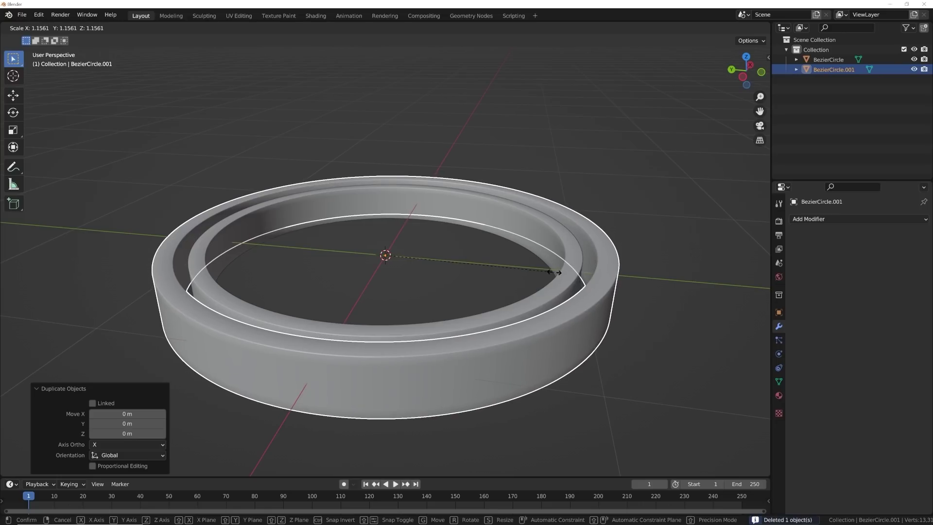
click(570, 273)
middle_drag(569, 271, 474, 217)
Scale the inner ring down slightly to widen the gap to the surrounding ring.
click(361, 181)
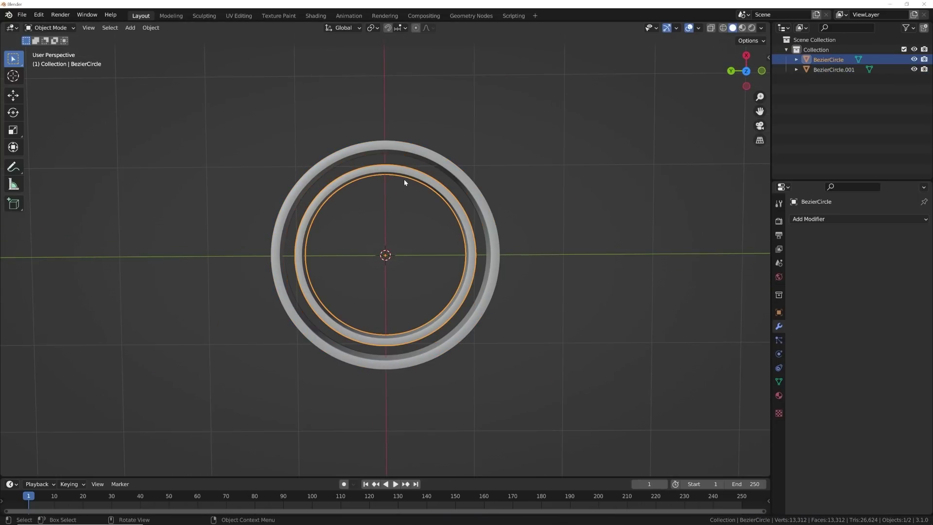
key(s)
click(499, 217)
Duplicate the outer ring in place and scale the copy up to about 1.33 as a third concentric ring.
click(496, 227)
click(497, 230)
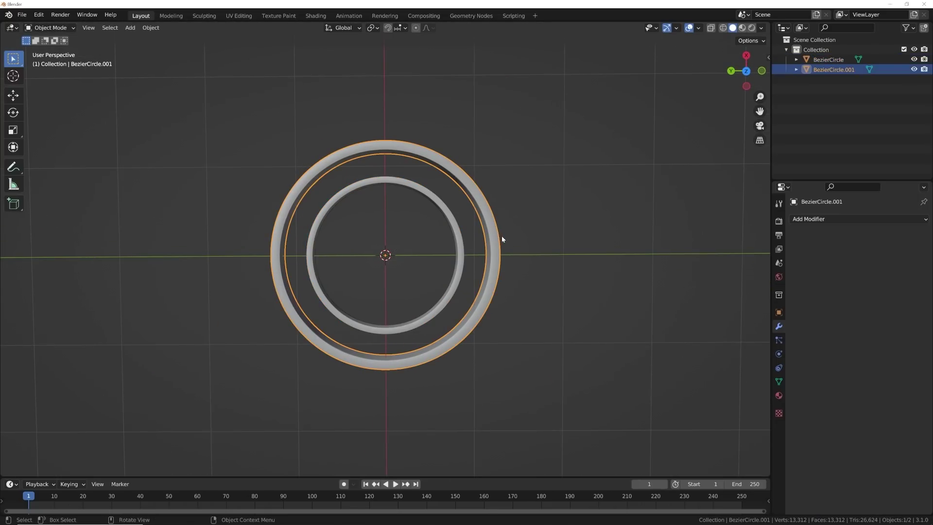
scroll(502, 235, up, 2)
key(shift+d)
key(Escape)
key(s)
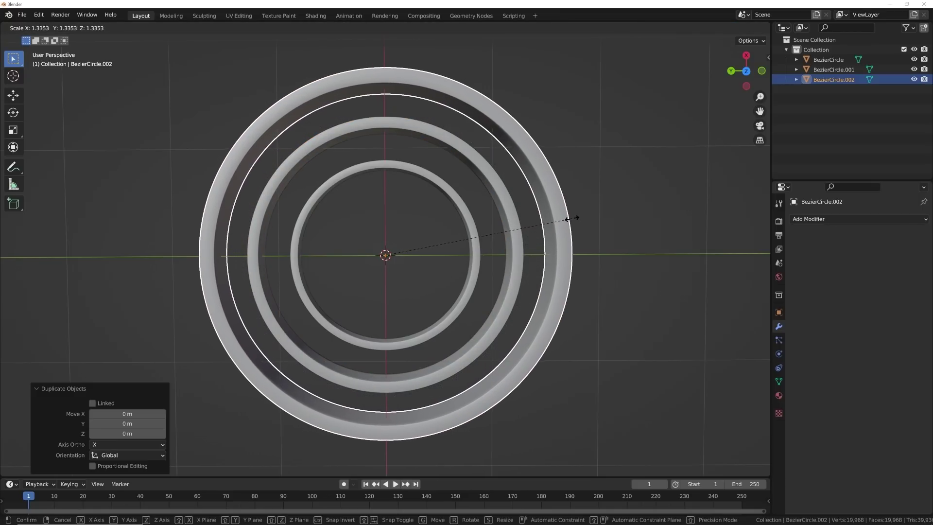
click(562, 225)
middle_drag(563, 225, 463, 173)
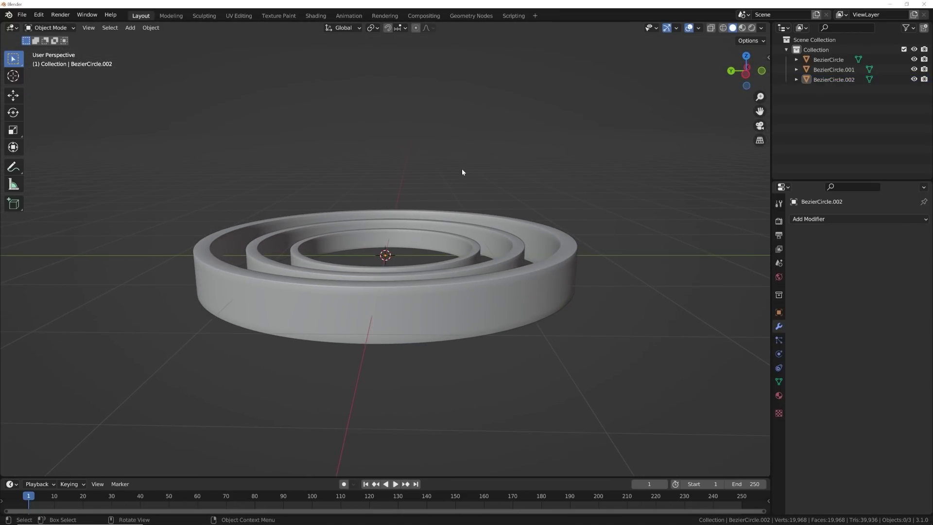
Select the outermost ring, check the settings in the Preferences window and close it.
click(534, 305)
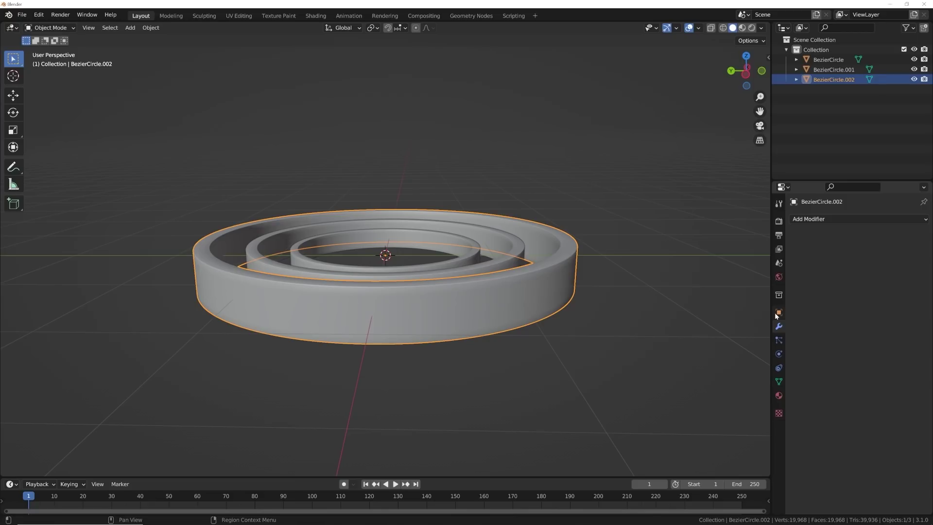
click(37, 19)
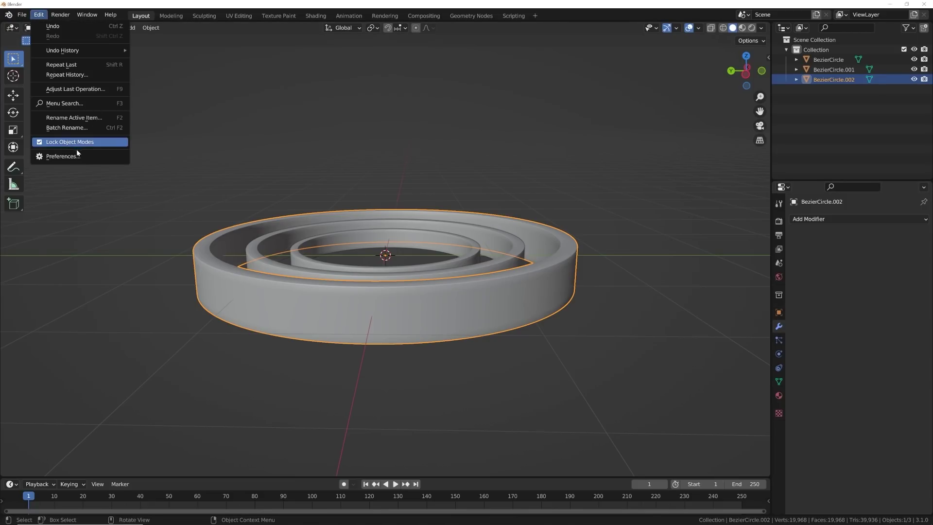
click(75, 155)
click(39, 92)
click(41, 111)
click(187, 210)
click(195, 213)
click(307, 25)
scroll(504, 177, up, 3)
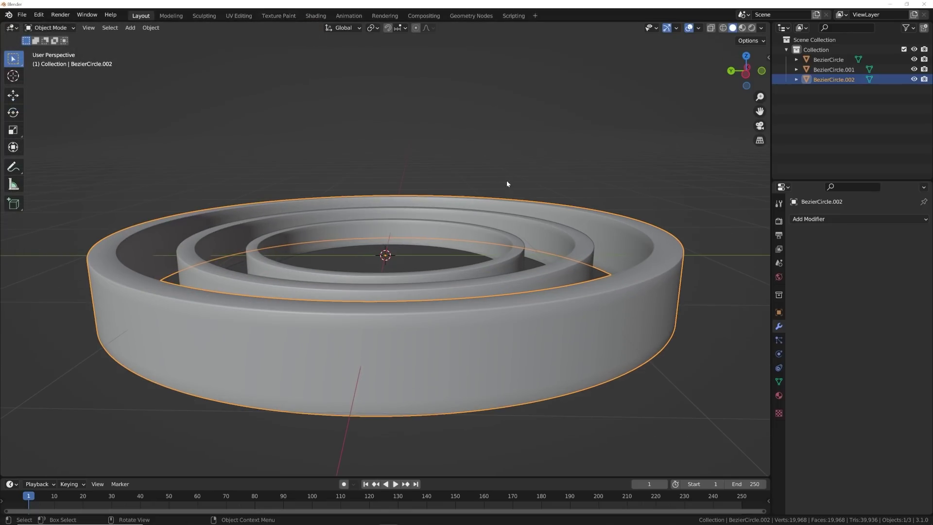
Show the outermost ring's transform properties, enlarge the timeline and set the scene's end frame to 150.
click(778, 312)
scroll(585, 256, down, 4)
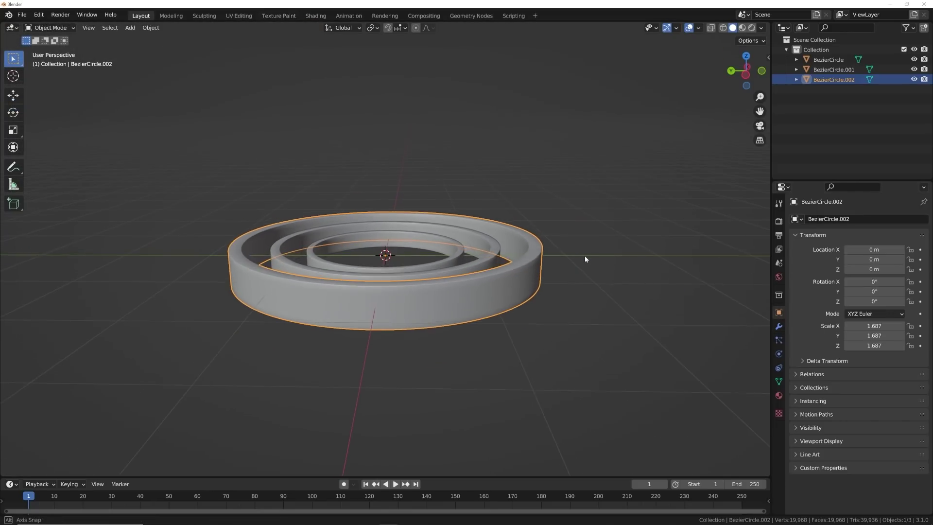
drag(512, 478, 513, 438)
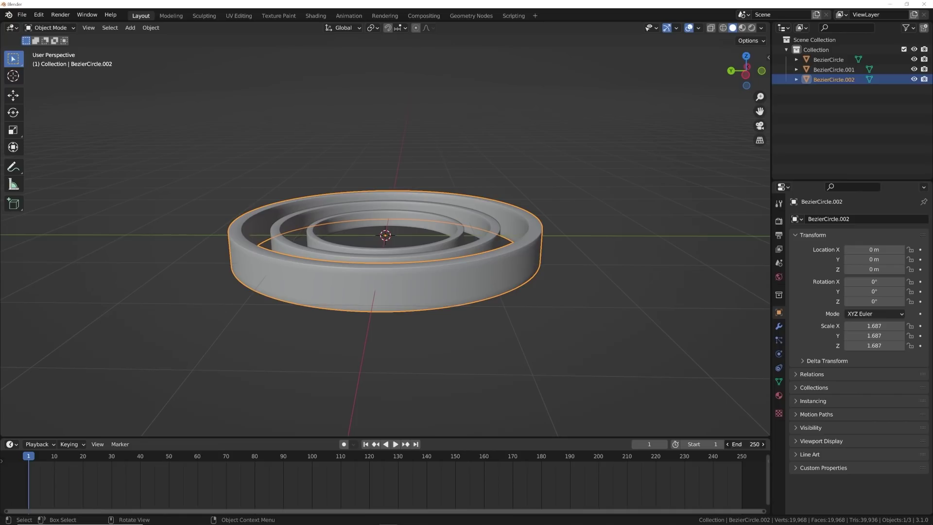
text(150)
key(Return)
Move to frame 0 and keyframe the outermost ring's Y and Z rotation at 0°.
middle_drag(306, 486, 513, 490)
scroll(471, 490, up, 2)
middle_drag(437, 486, 334, 482)
scroll(325, 485, down, 1)
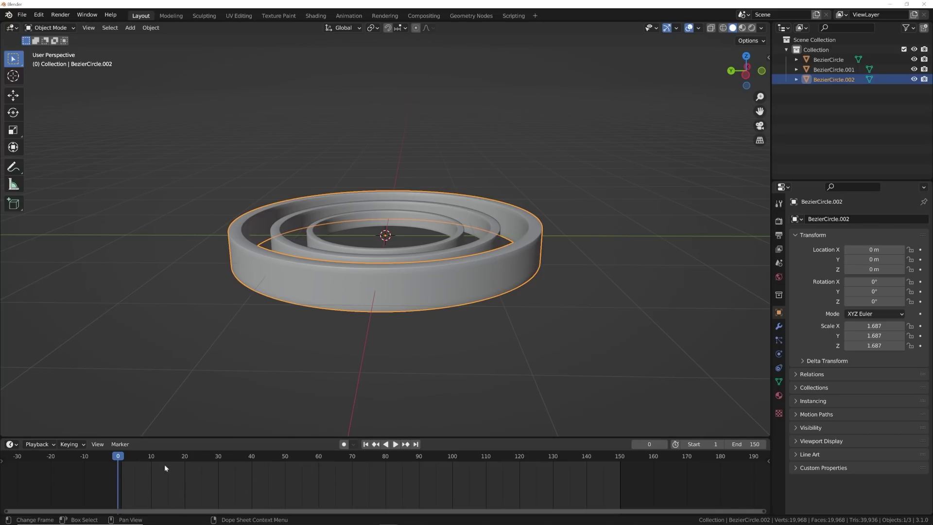
click(921, 292)
click(920, 302)
Keyframe the outermost ring's Y and Z rotation at 360° on frame 150 and preview the animation.
click(417, 444)
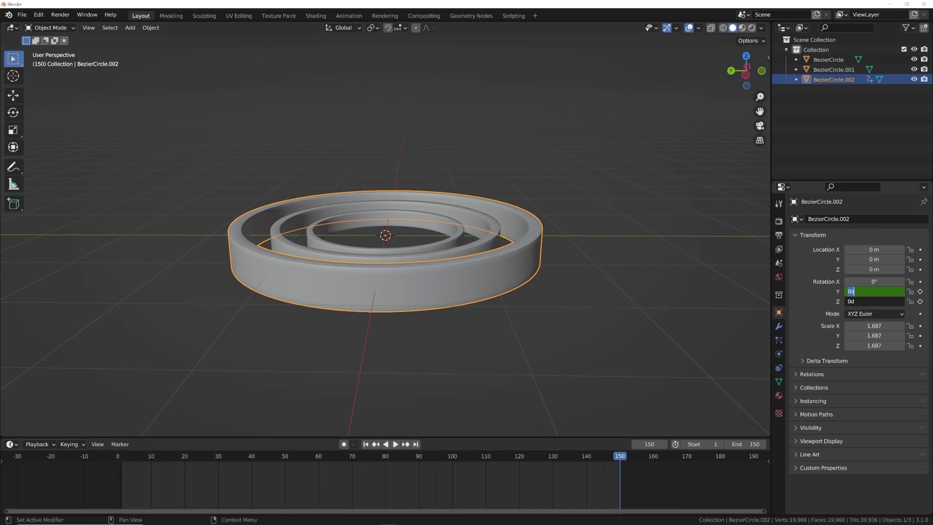
text(60)
key(Return)
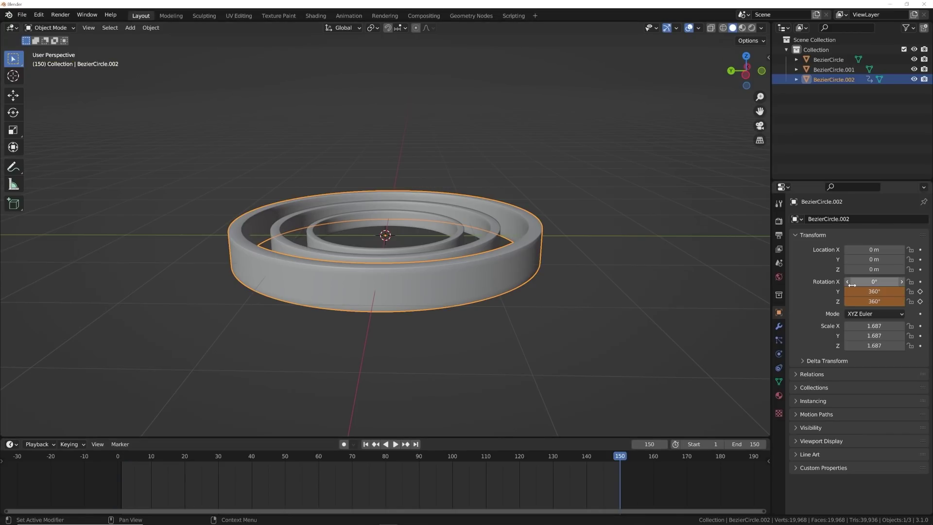
click(921, 292)
click(921, 301)
key(space)
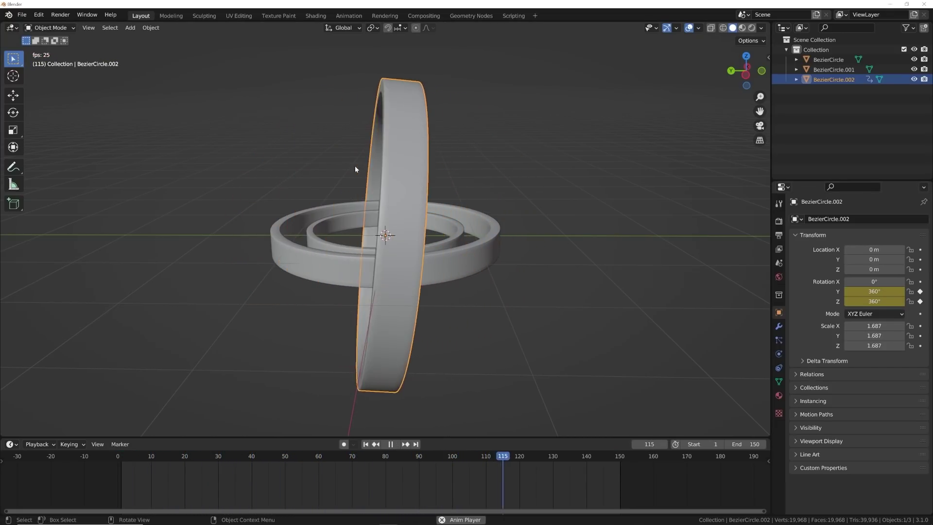
click(389, 444)
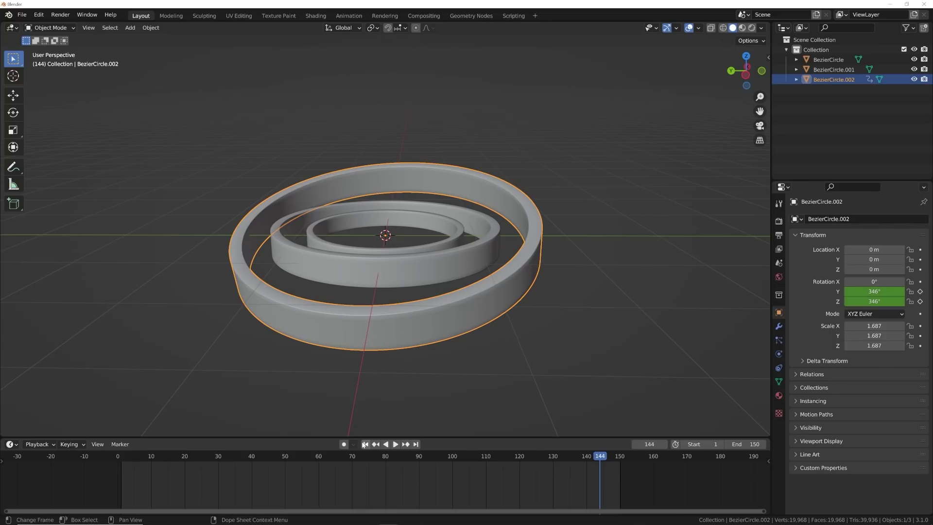
Return to frame 0 and keyframe the middle ring's X and Z rotation at 0°.
click(365, 444)
key(Left)
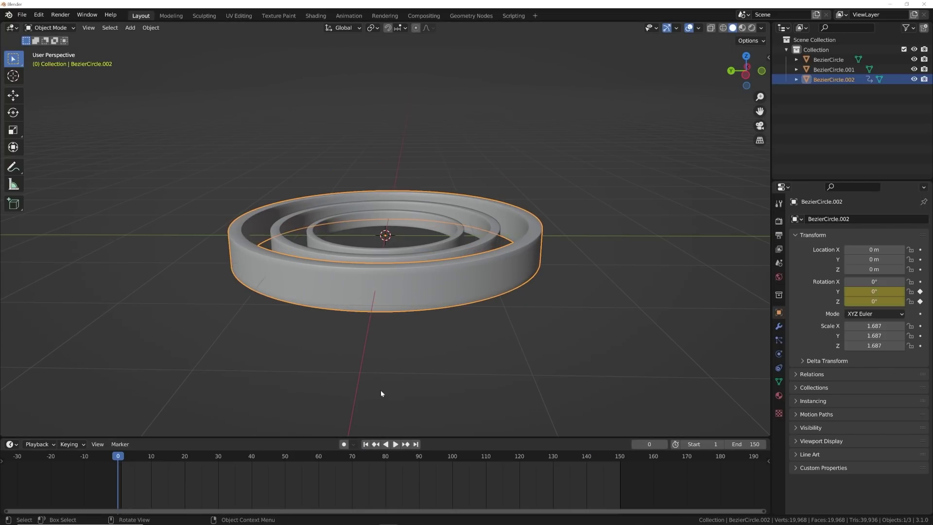
middle_drag(488, 276, 493, 295)
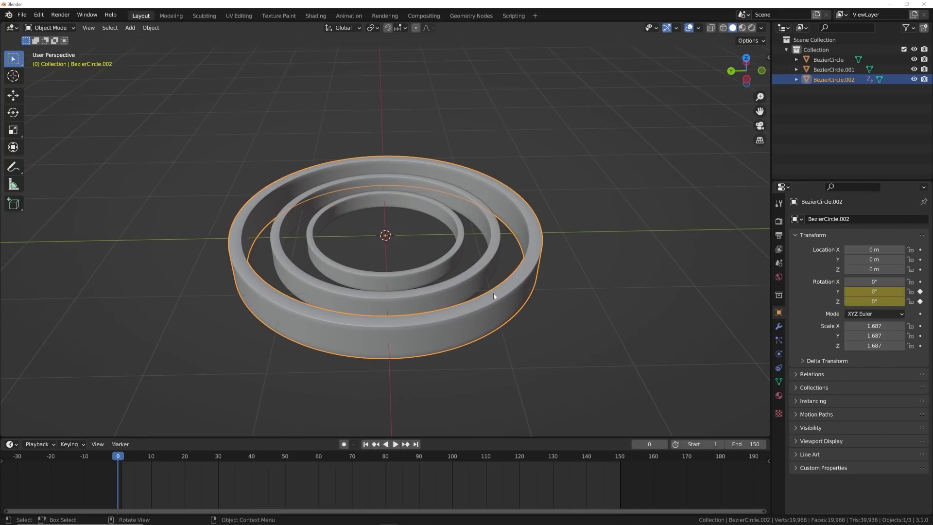
click(494, 251)
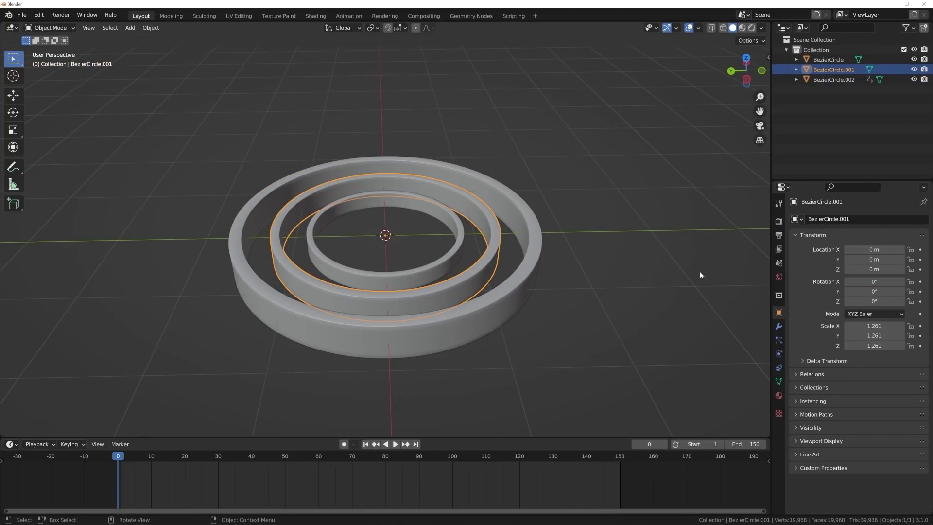
click(920, 282)
click(920, 302)
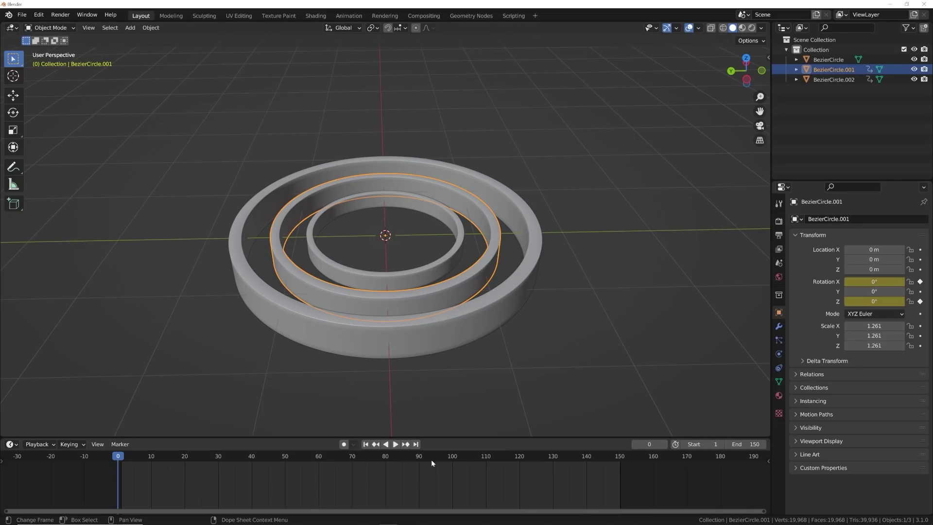
Keyframe the middle ring's X and Z rotation at 360° on frame 150 and preview the animation.
click(415, 444)
double_click(875, 281)
text(360)
key(Tab)
key(Tab)
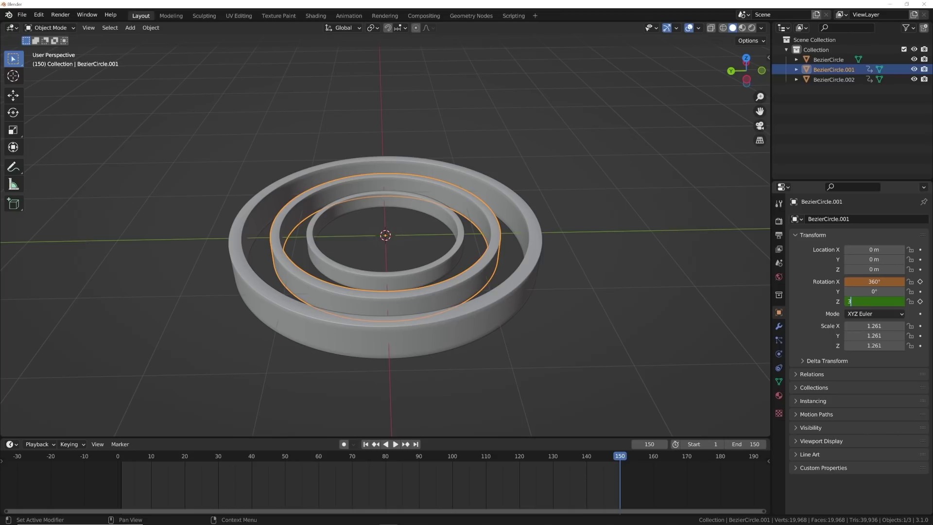
click(920, 282)
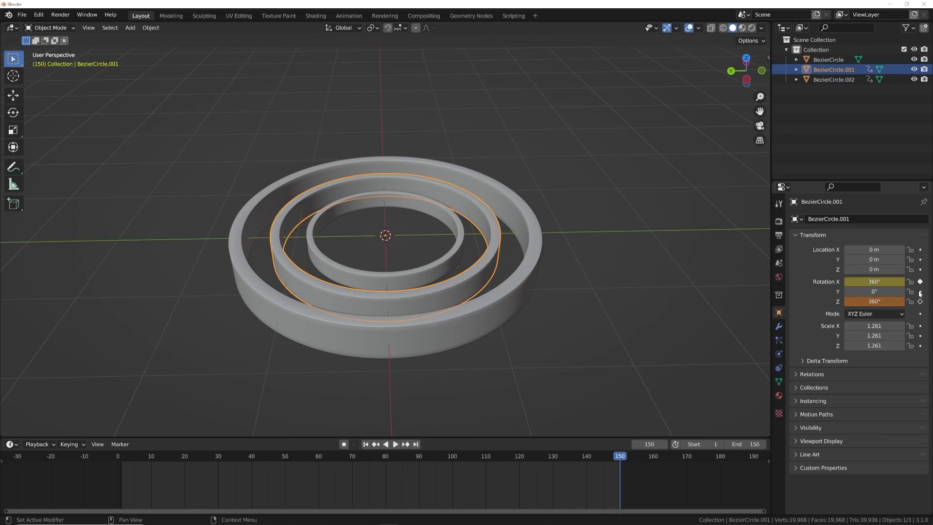
key(space)
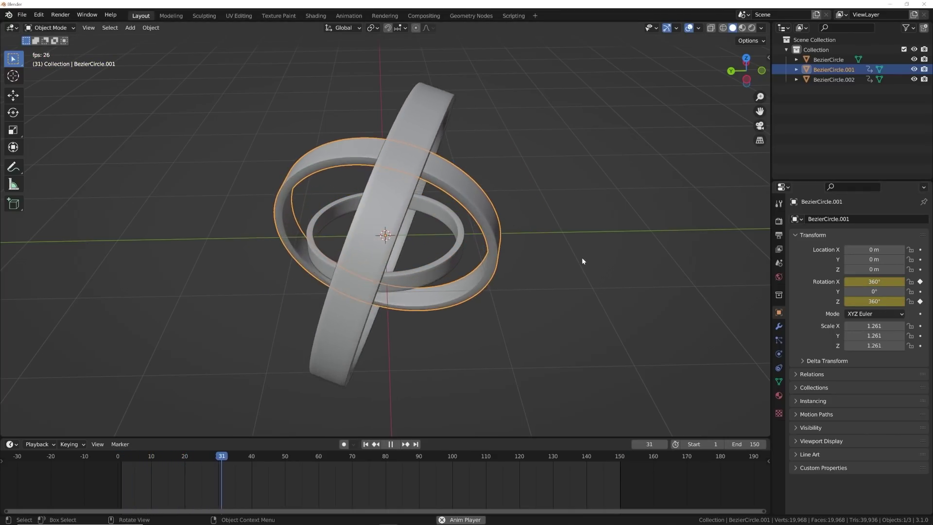
key(space)
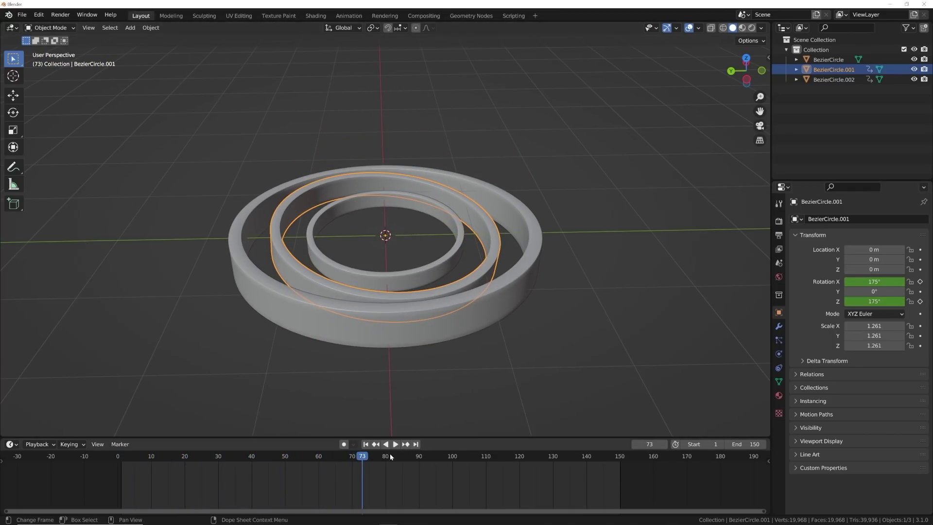
Return to frame 0 and keyframe the innermost ring's X and Y rotation at 0°.
click(366, 445)
key(Left)
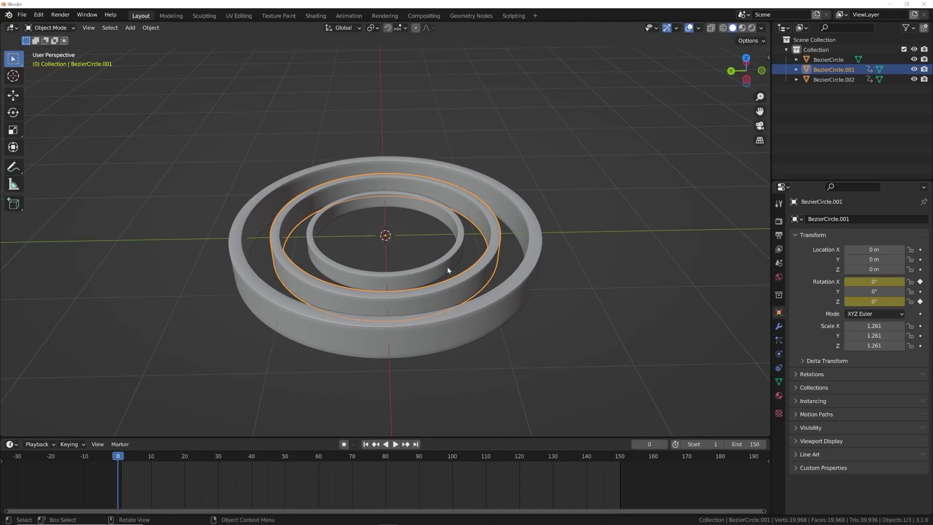
middle_drag(478, 225, 474, 248)
click(457, 261)
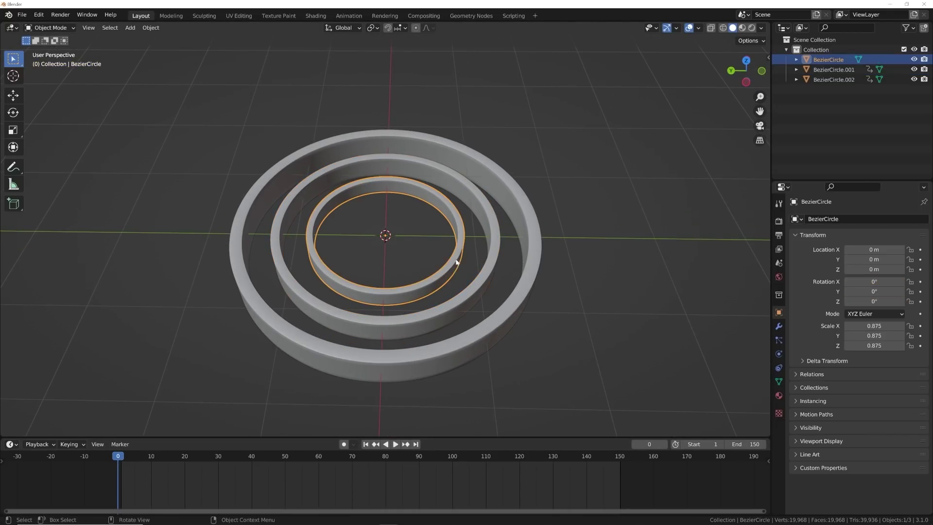
click(921, 292)
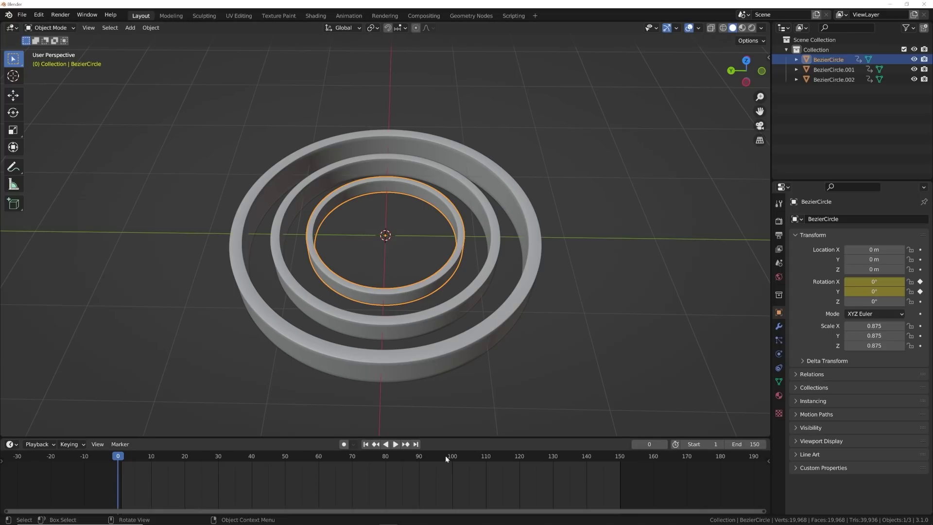
Keyframe the innermost ring's X and Y rotation at 360° on frame 150 and preview the animation.
click(416, 445)
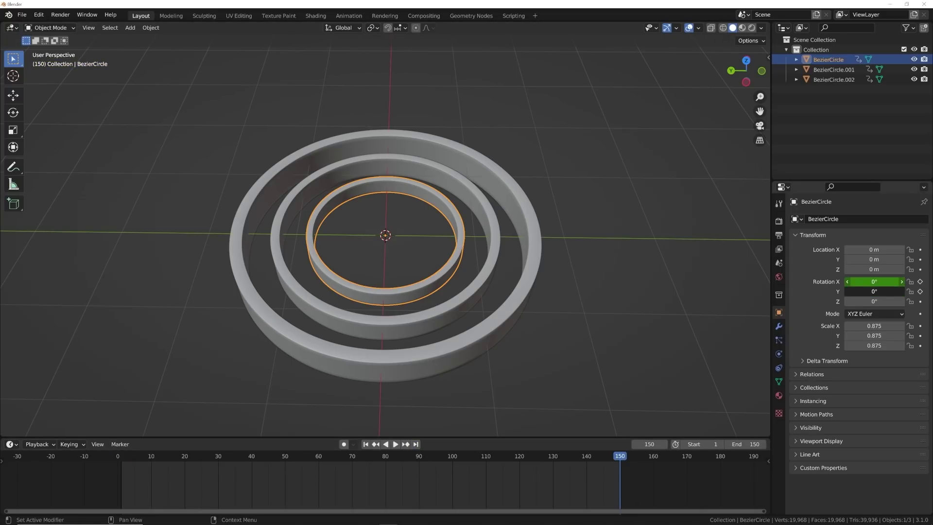
text(360)
key(Return)
click(920, 281)
key(space)
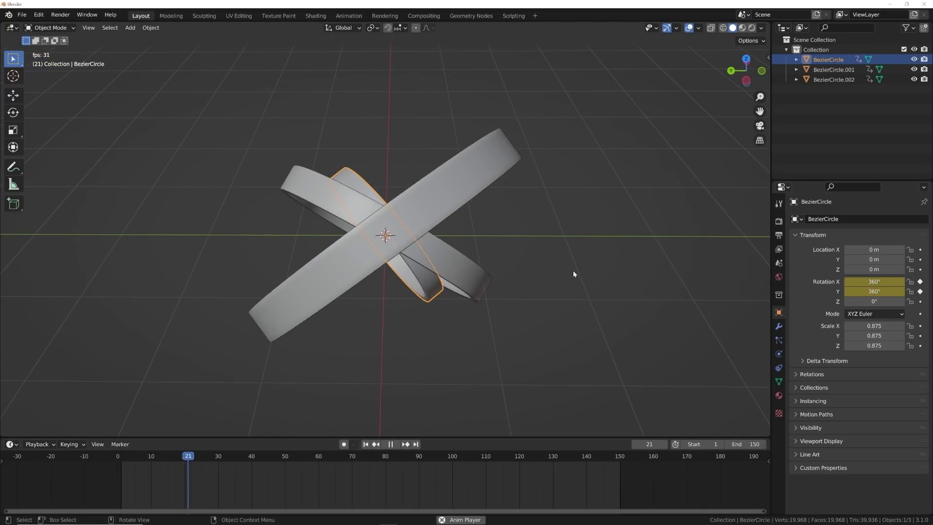
middle_drag(572, 275, 540, 270)
key(space)
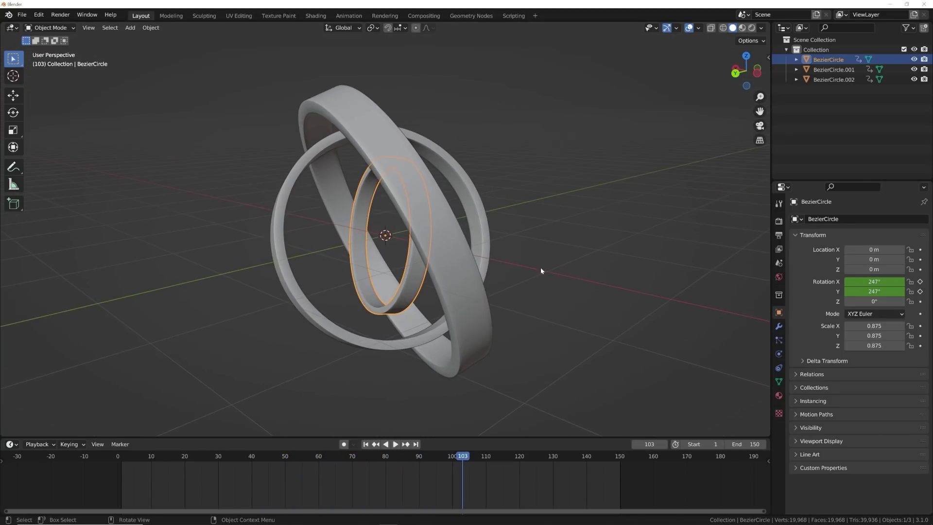
Return to frame 1 and add Collision physics to the outermost ring.
click(365, 444)
middle_drag(454, 291, 452, 296)
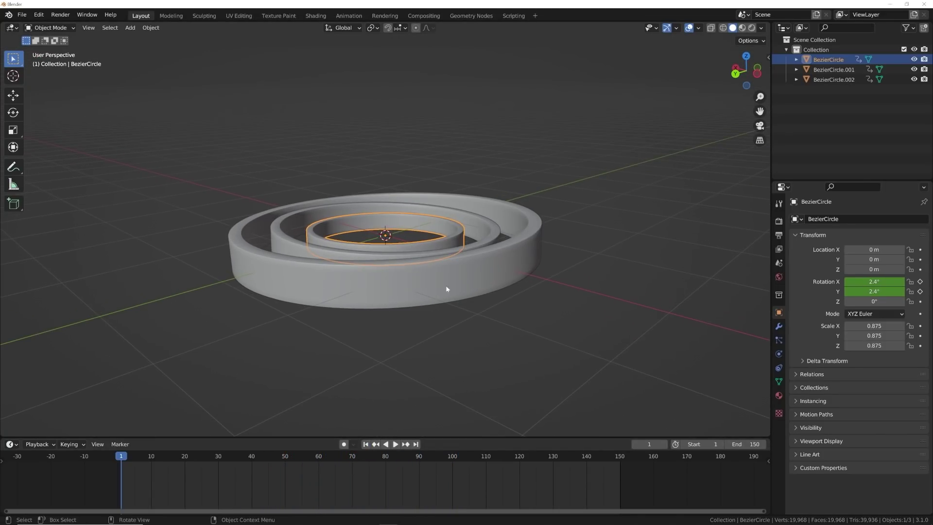
key(ctrl+i)
key(alt+a)
click(497, 281)
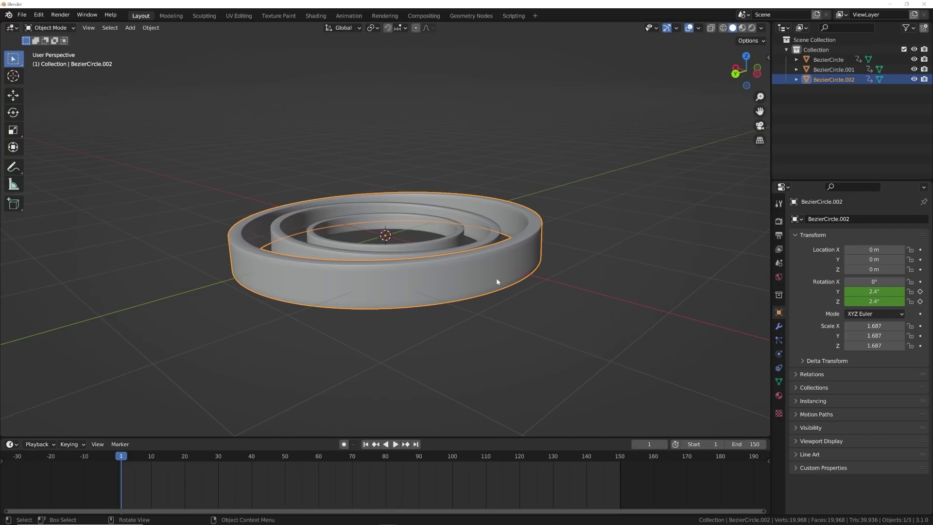
click(779, 354)
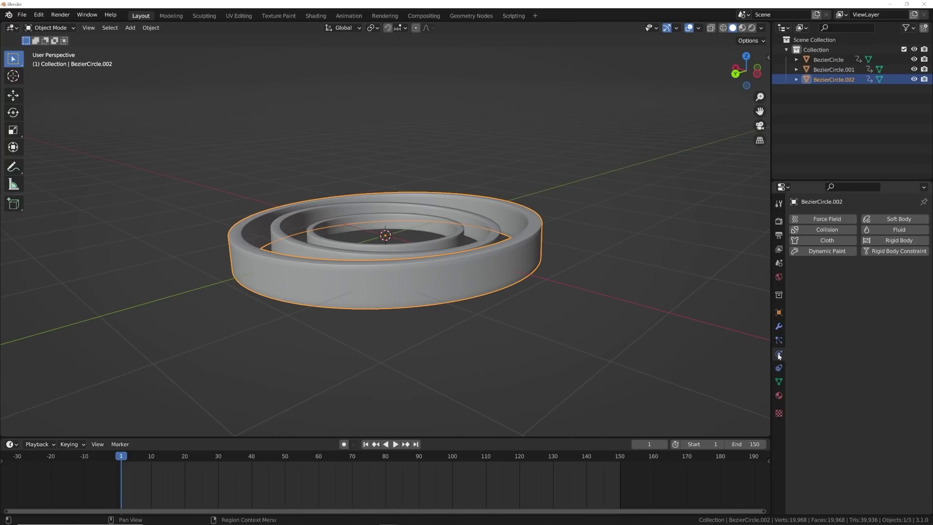
click(824, 229)
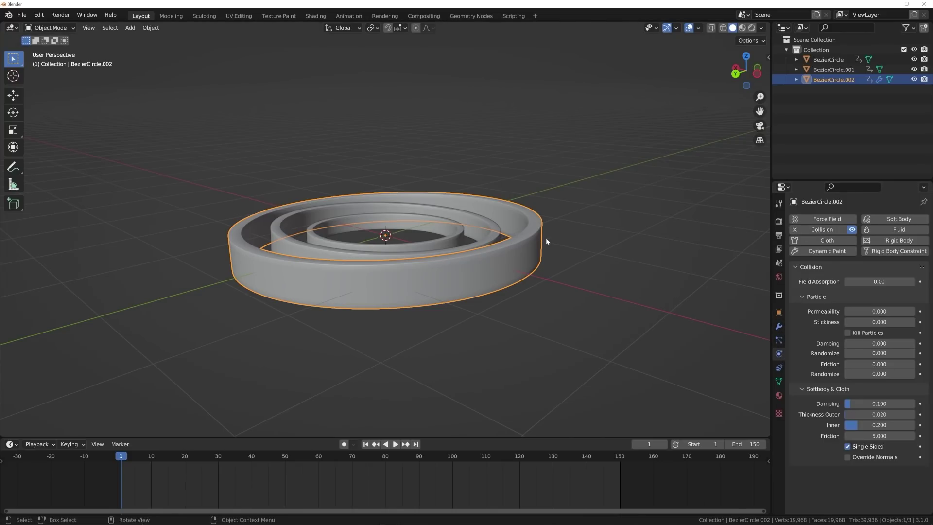
Add Collision physics to the middle ring and the innermost ring.
click(498, 238)
click(825, 232)
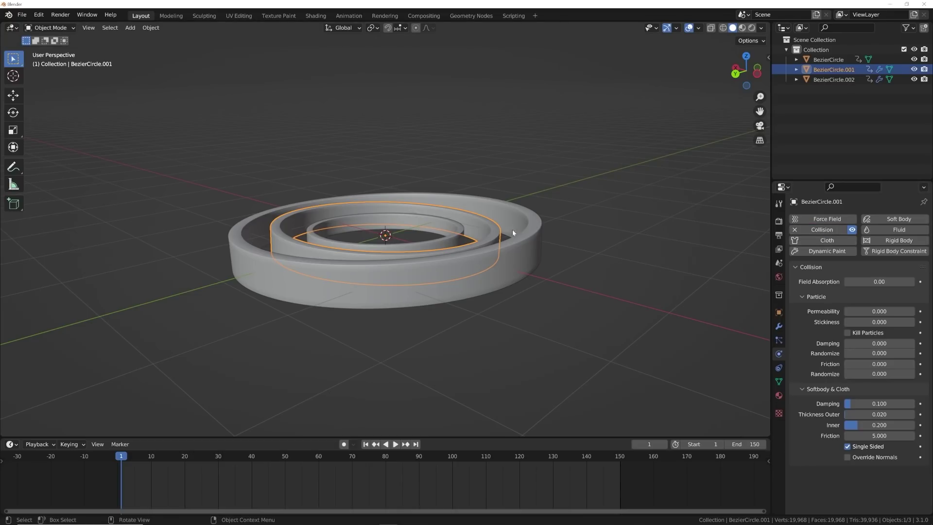
click(461, 236)
click(825, 230)
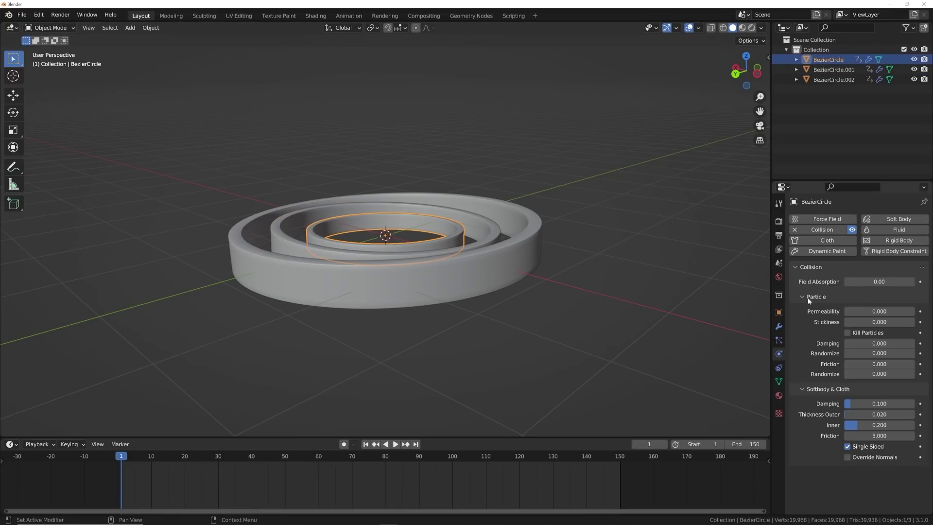
Deselect the rings, play the animation to check all three rotations and return to frame 1.
click(544, 281)
key(space)
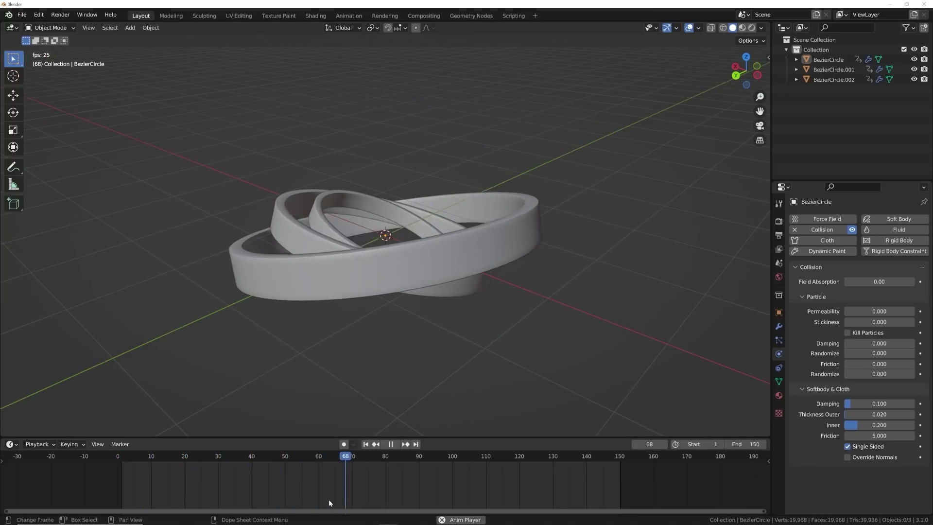
click(390, 444)
click(365, 444)
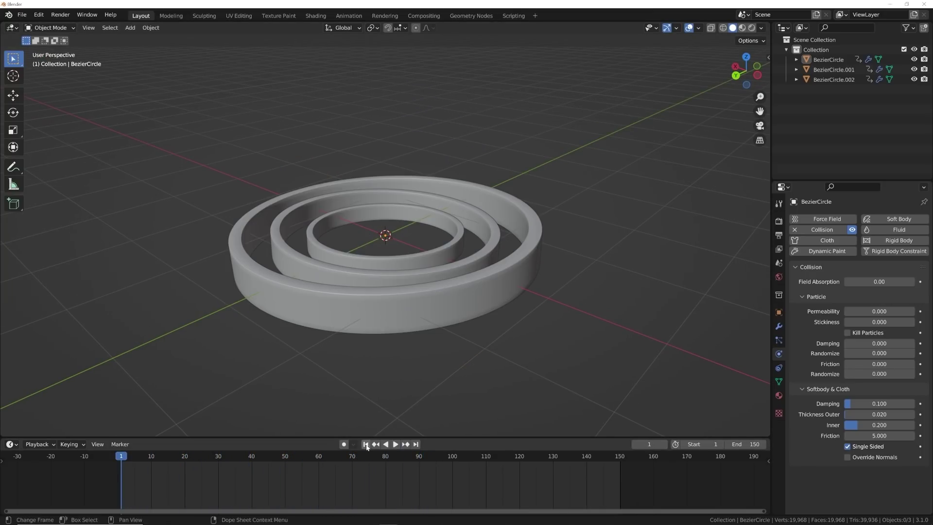
Add a mesh plane at the rings' center and scale it up uniformly to about 3.45.
middle_drag(411, 371, 443, 334)
key(shift+a)
mouse_move(441, 237)
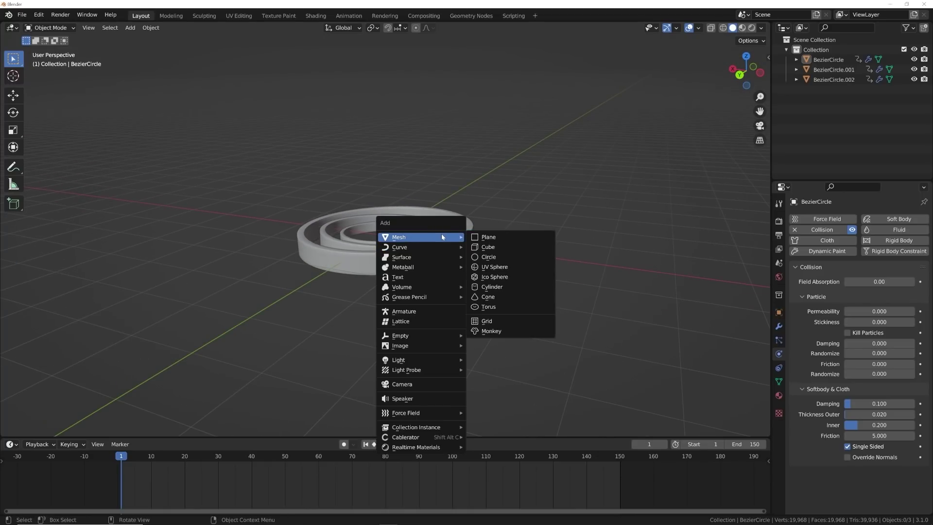
click(489, 237)
key(s)
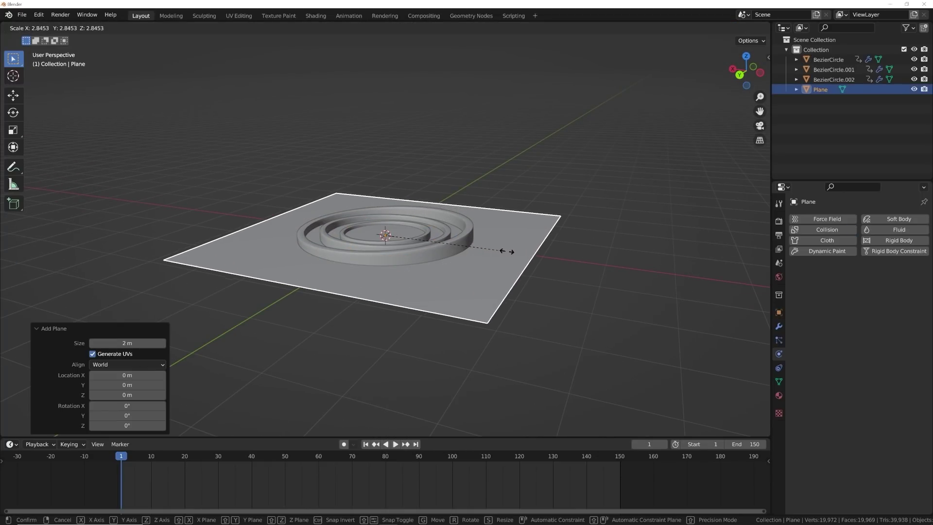
click(532, 252)
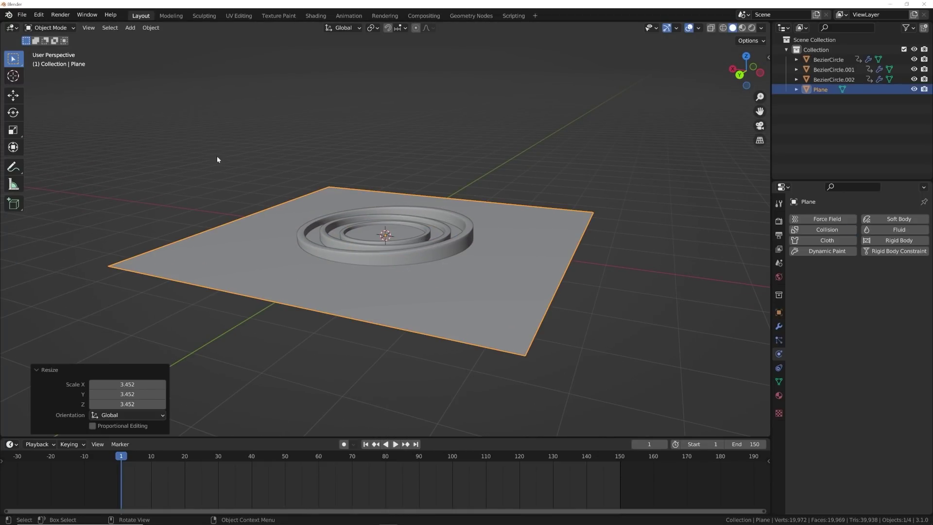
Move the plane up along the Z axis so it sits well above the rings.
click(13, 95)
drag(381, 197, 407, 95)
middle_drag(433, 161, 387, 250)
scroll(387, 245, up, 4)
key(grave)
click(387, 215)
click(387, 215)
scroll(430, 232, down, 6)
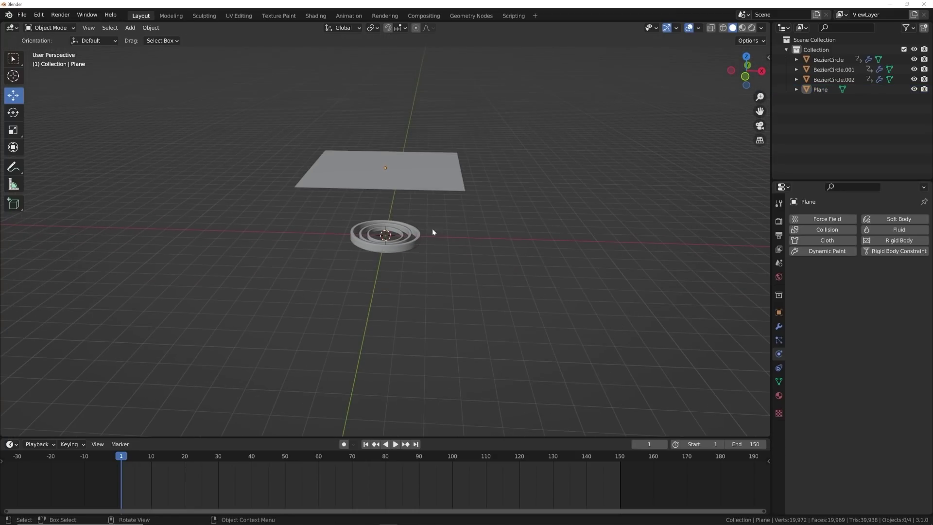
Select the plane above the rings and subdivide its mesh in Edit Mode with 1 cut.
click(411, 189)
middle_drag(411, 190, 463, 194)
scroll(445, 196, up, 3)
key(KP_Decimal)
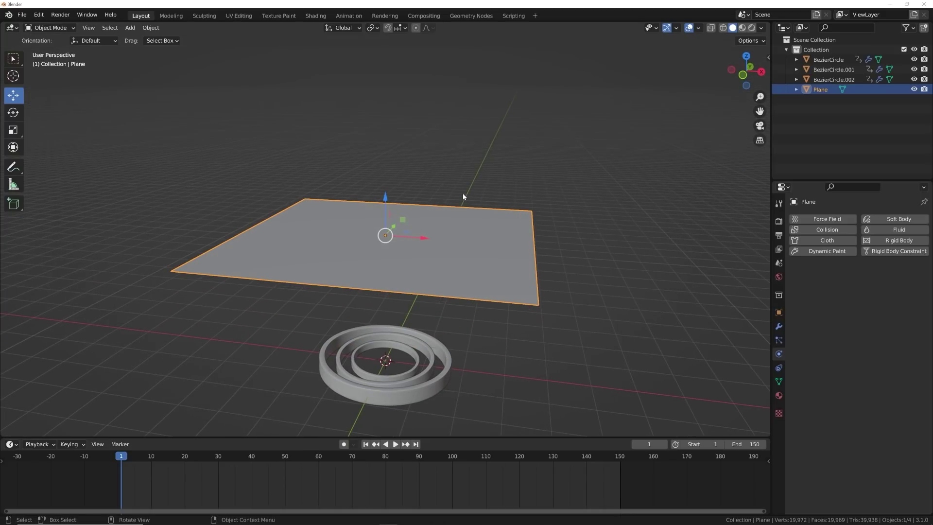
key(Tab)
right_click(463, 196)
click(463, 197)
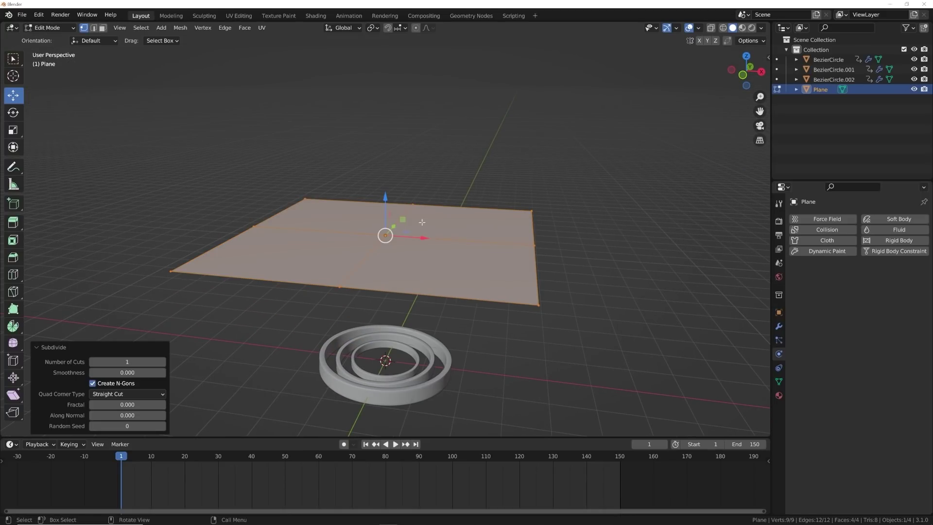
Raise the plane's subdivision to 30 and finally to 40 cuts, and return to Object Mode.
click(127, 362)
text(30)
key(Return)
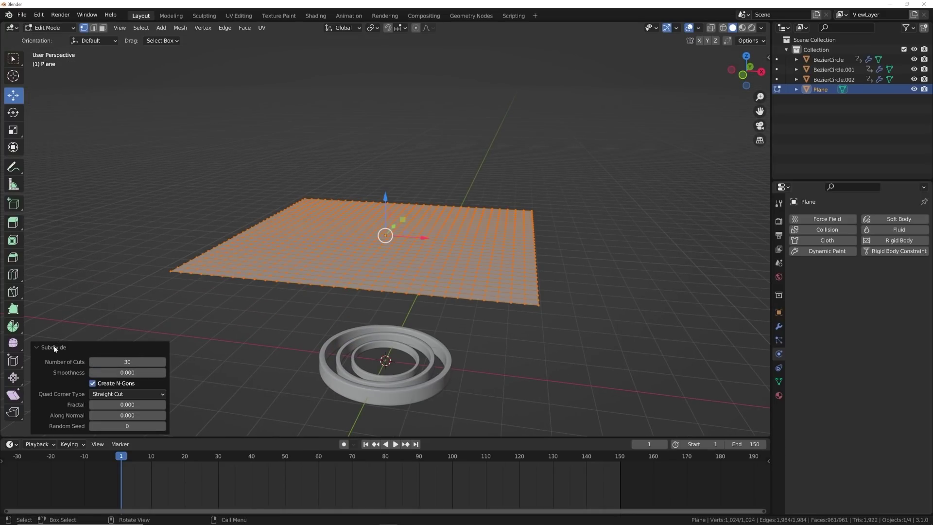
click(128, 362)
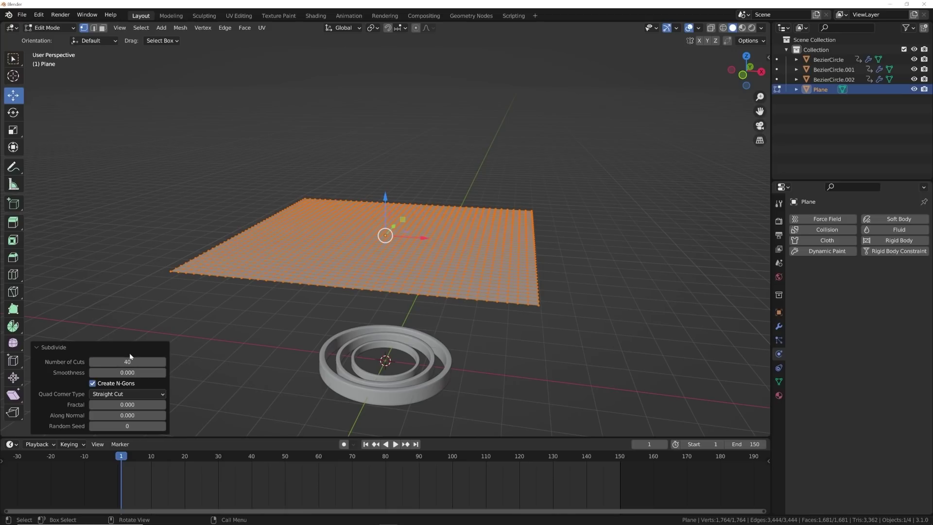
click(52, 347)
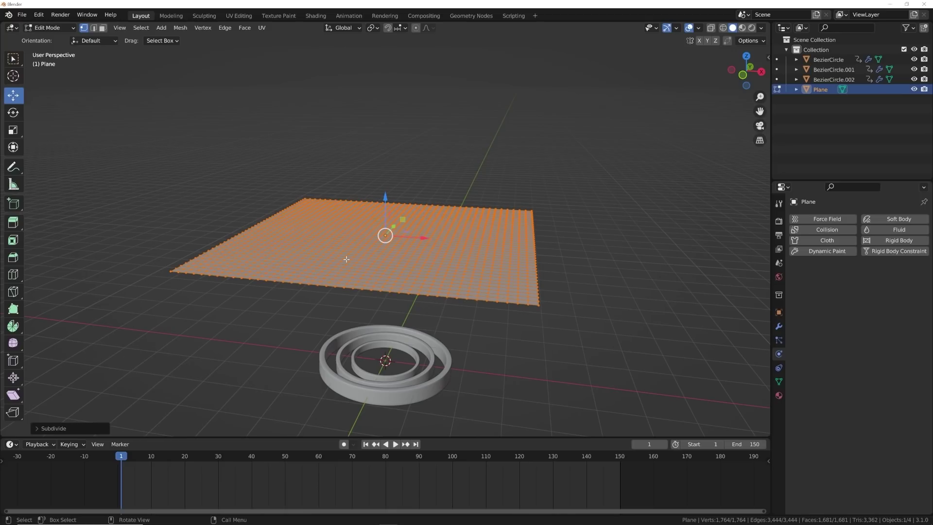
middle_drag(360, 262, 423, 256)
key(Tab)
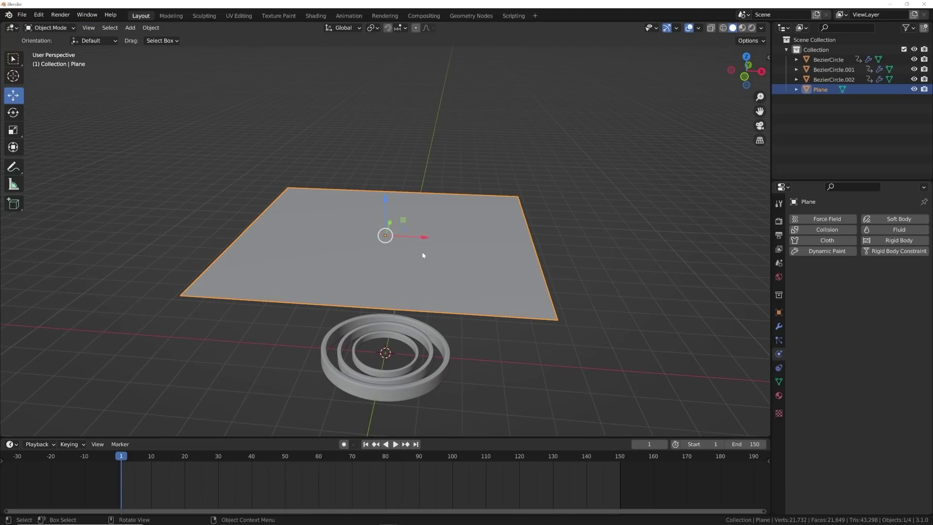
Apply the plane's scale and add Cloth physics to it.
key(ctrl+a)
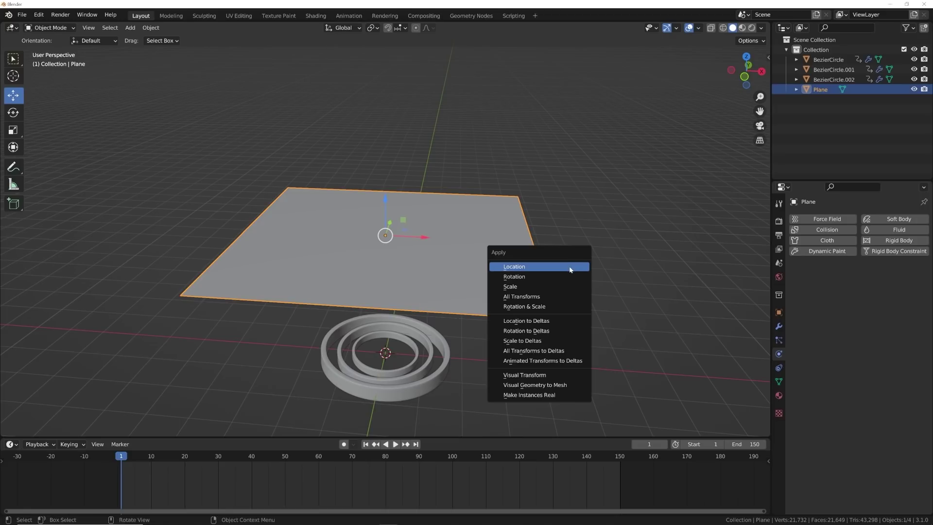
click(532, 287)
middle_drag(532, 289, 533, 243)
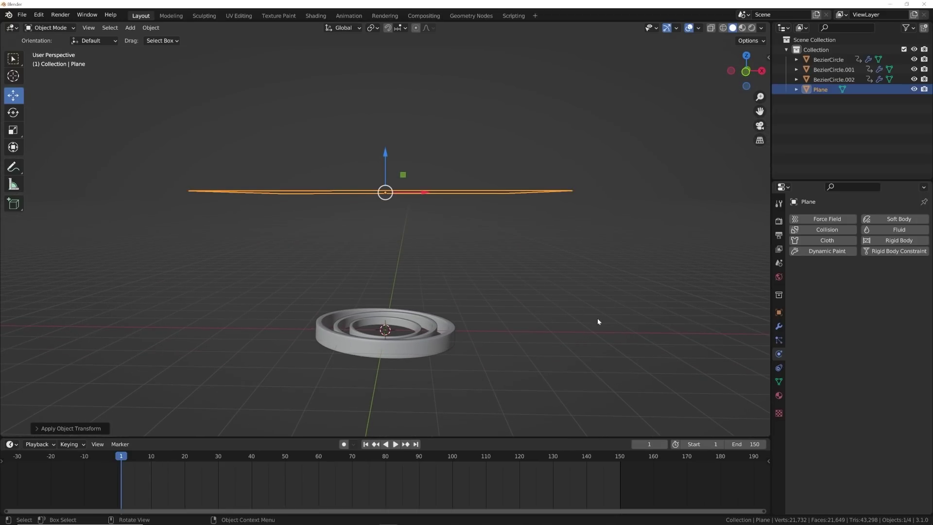
click(830, 243)
middle_drag(534, 294, 524, 284)
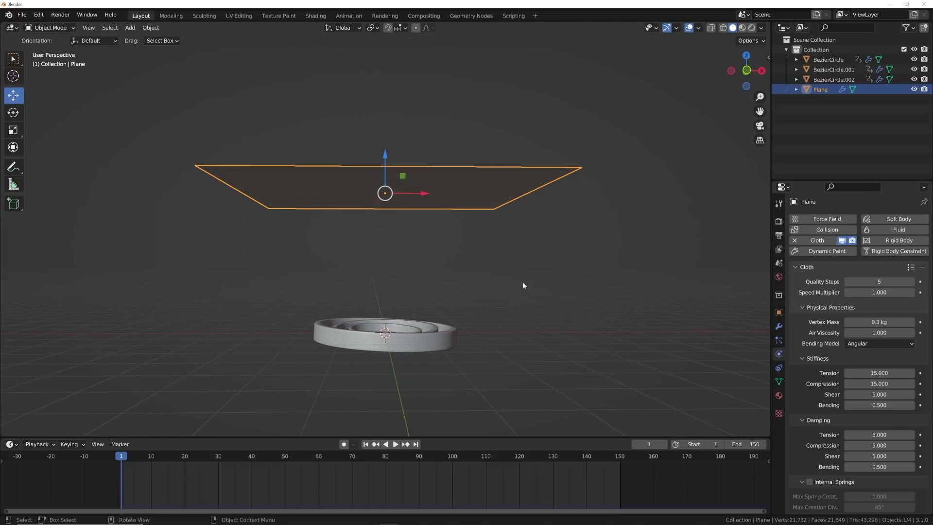
Play the simulation to check how the cloth falls onto the rotating rings, pausing at frame 69.
key(space)
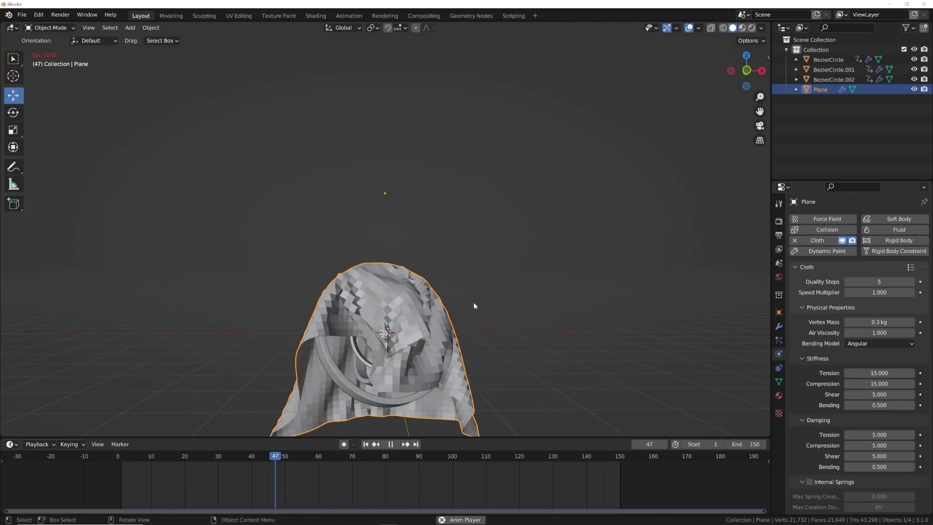
middle_drag(474, 301, 655, 366)
key(space)
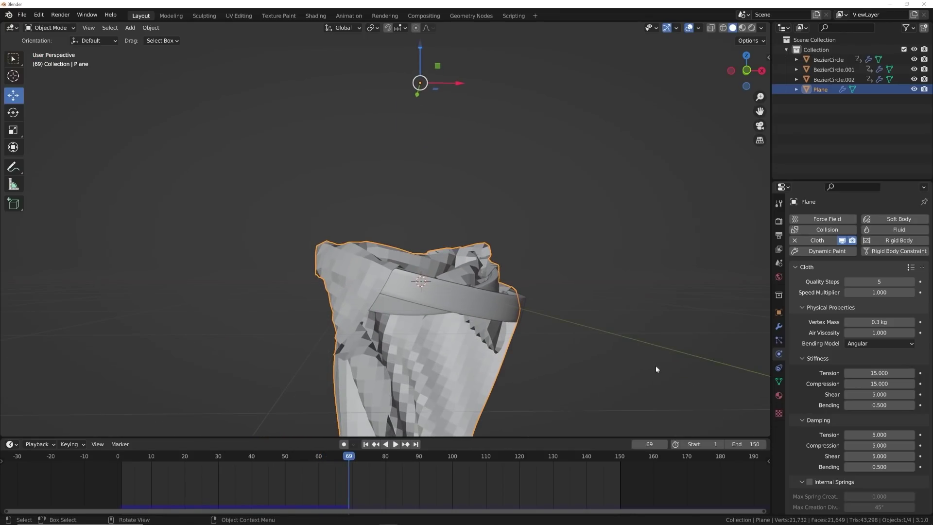
Add a Subdivision Surface modifier to the cloth plane with 2 viewport levels and inspect the smoothed folds up close.
click(778, 327)
click(810, 219)
click(739, 396)
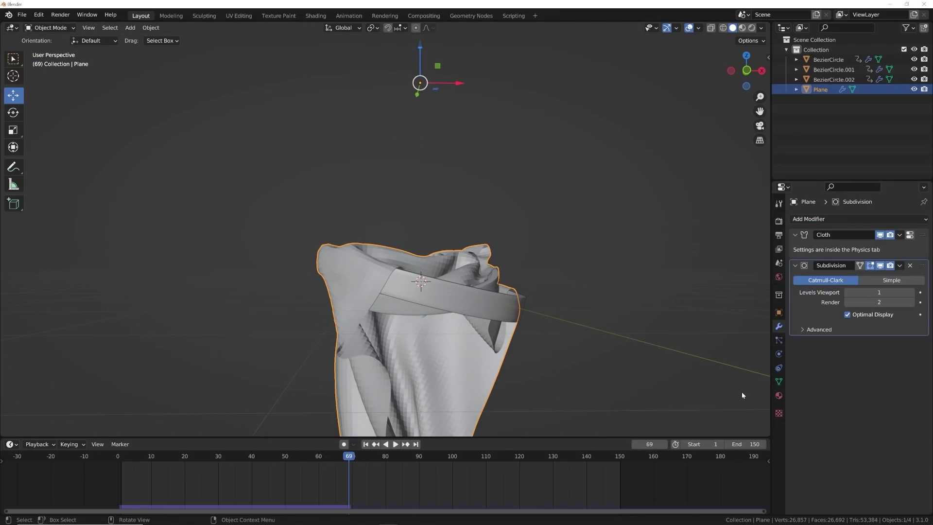
click(911, 292)
middle_drag(567, 264, 427, 321)
scroll(421, 286, up, 5)
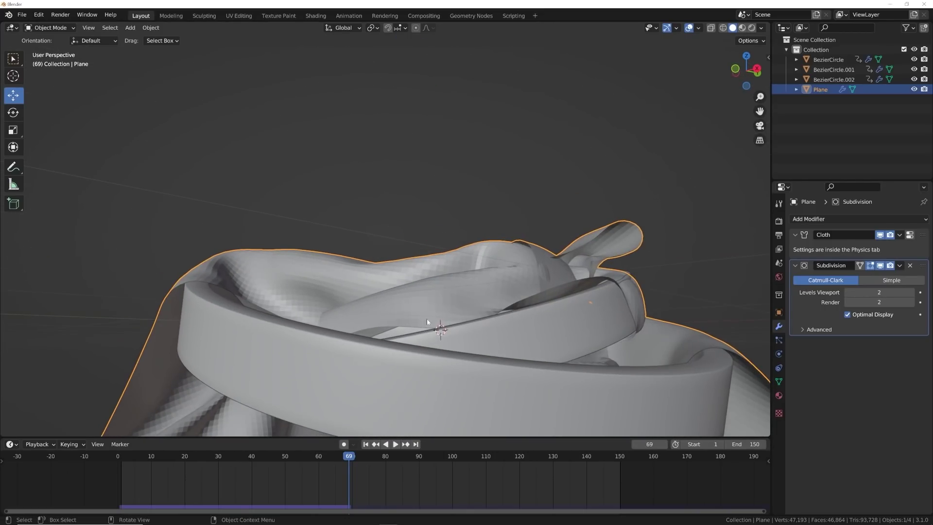
Return to frame 1 and reduce the Subdivision modifier's viewport levels to 1.
click(366, 445)
middle_drag(429, 277, 442, 315)
scroll(443, 315, down, 5)
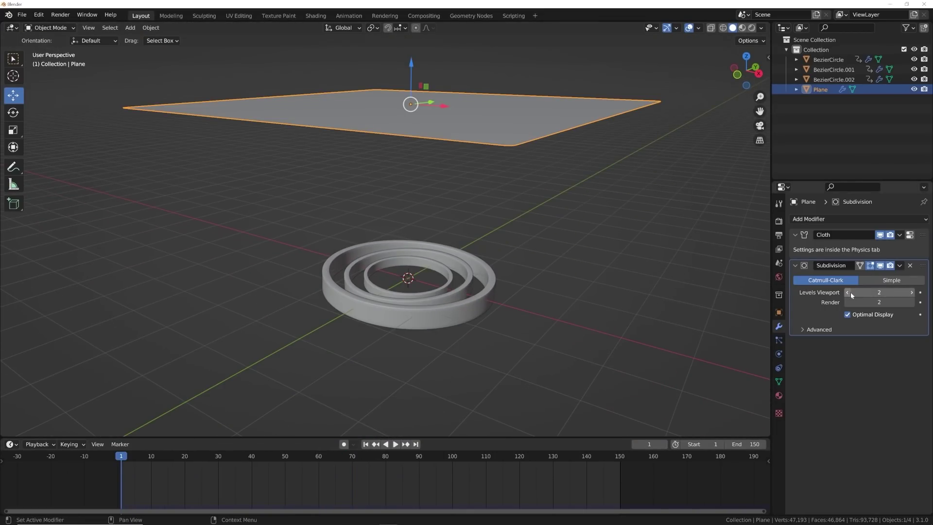
click(849, 293)
middle_drag(632, 291, 464, 269)
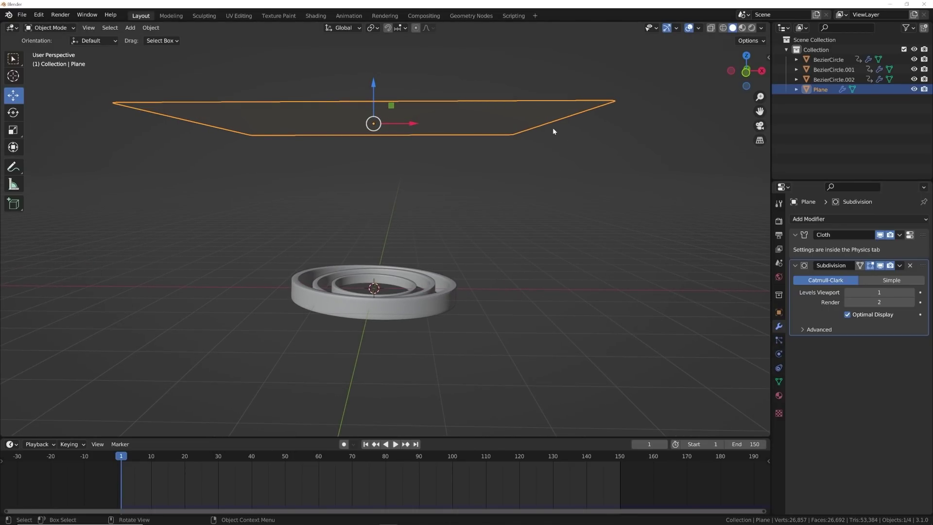
Set the cloth's Quality Steps to 8, play the full simulation to inspect the draping on the rings, and return to frame 1.
click(779, 354)
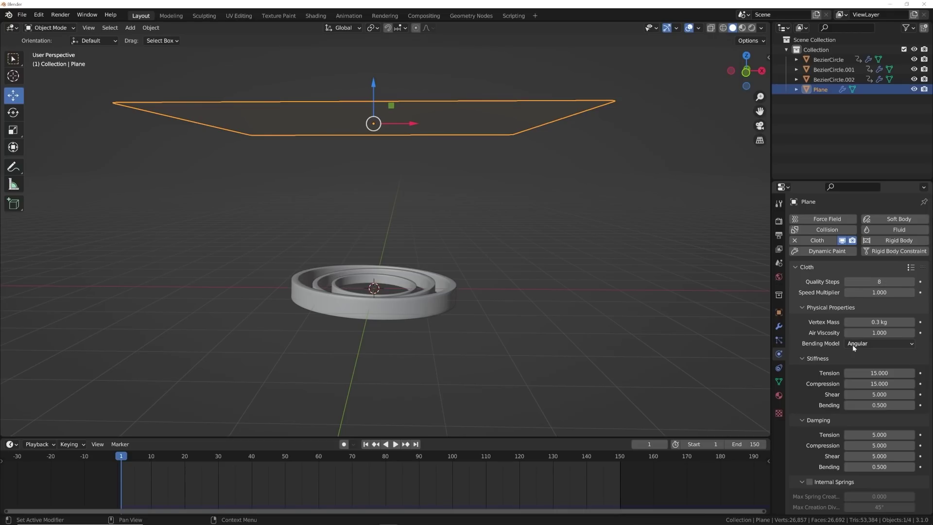
scroll(858, 346, down, 10)
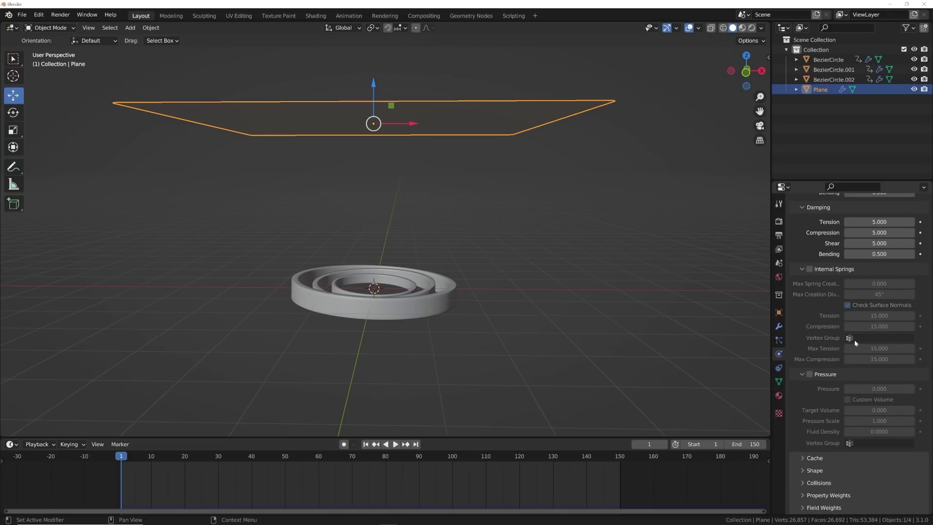
key(space)
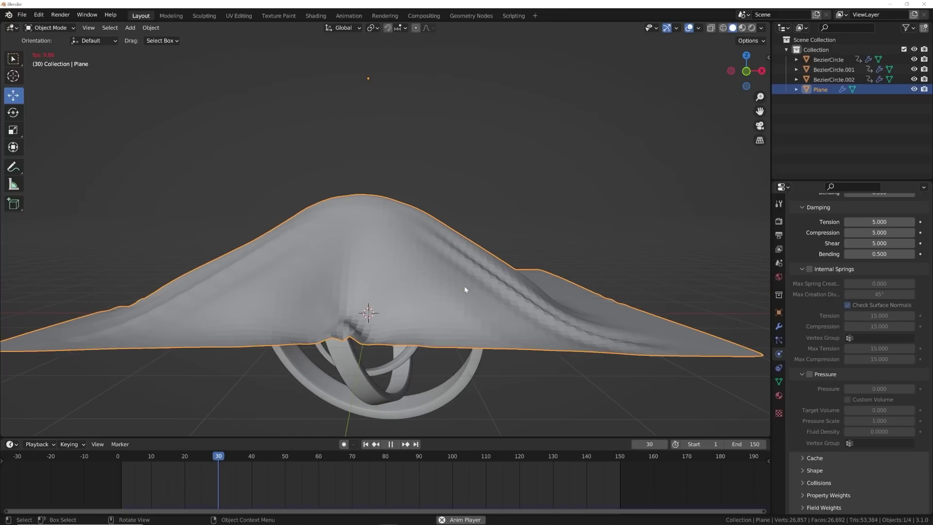
middle_drag(465, 289, 472, 281)
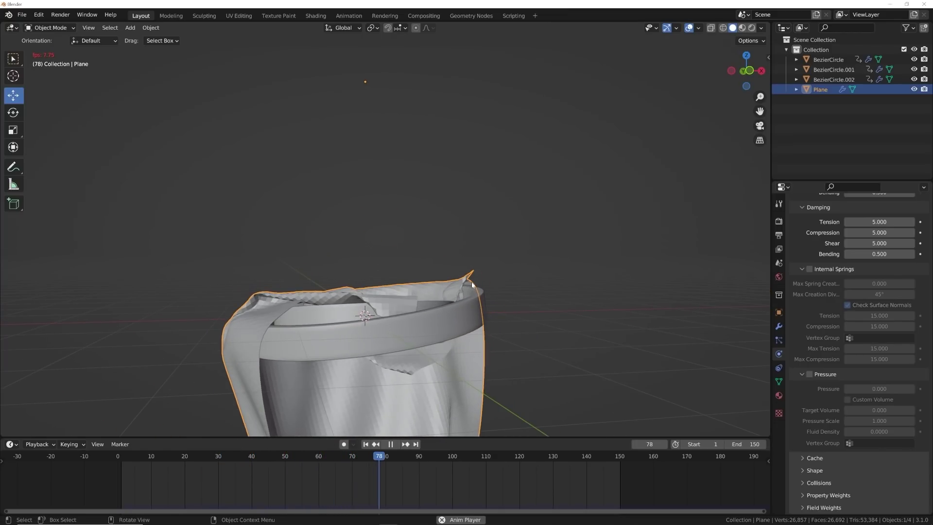
middle_drag(471, 281, 435, 298)
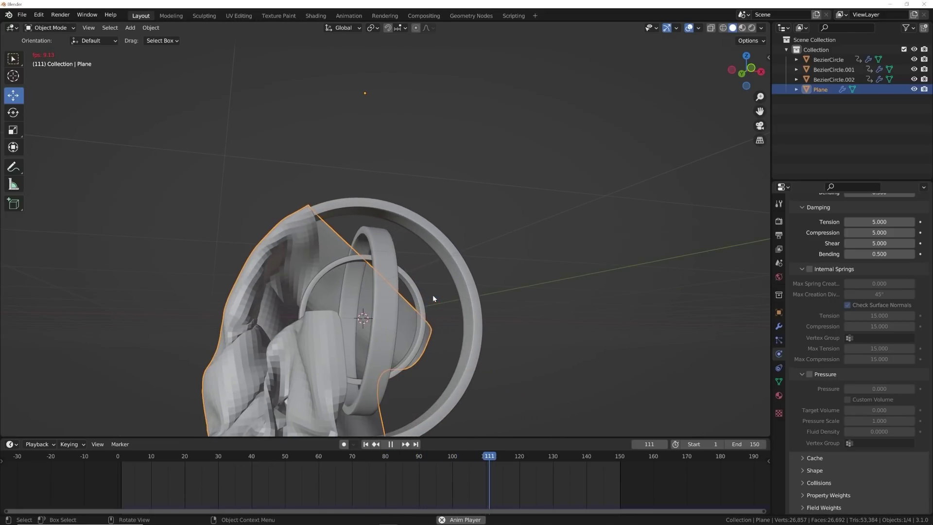
scroll(434, 295, down, 3)
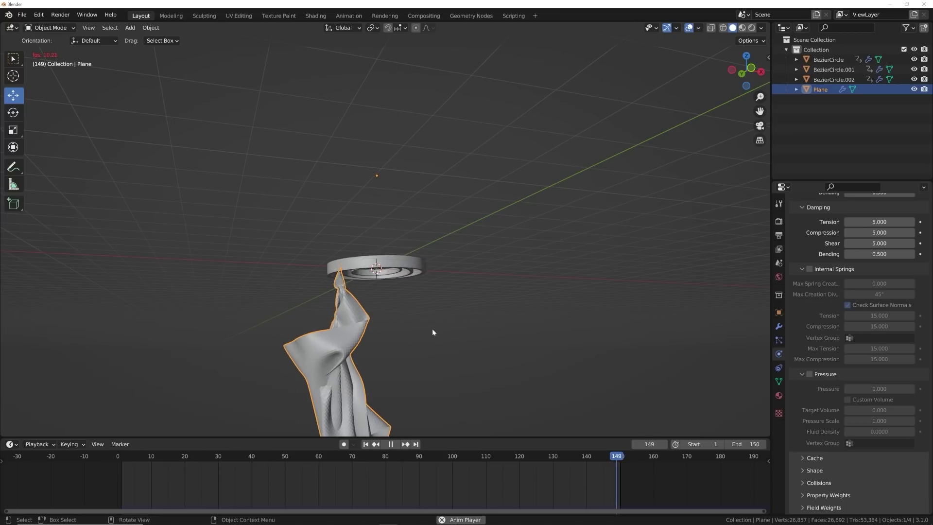
middle_drag(392, 389, 389, 310)
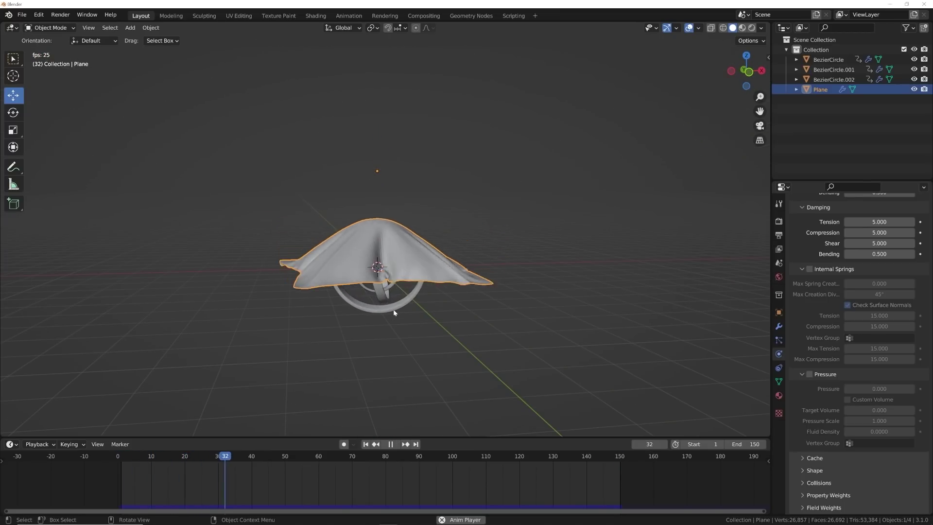
scroll(401, 305, up, 3)
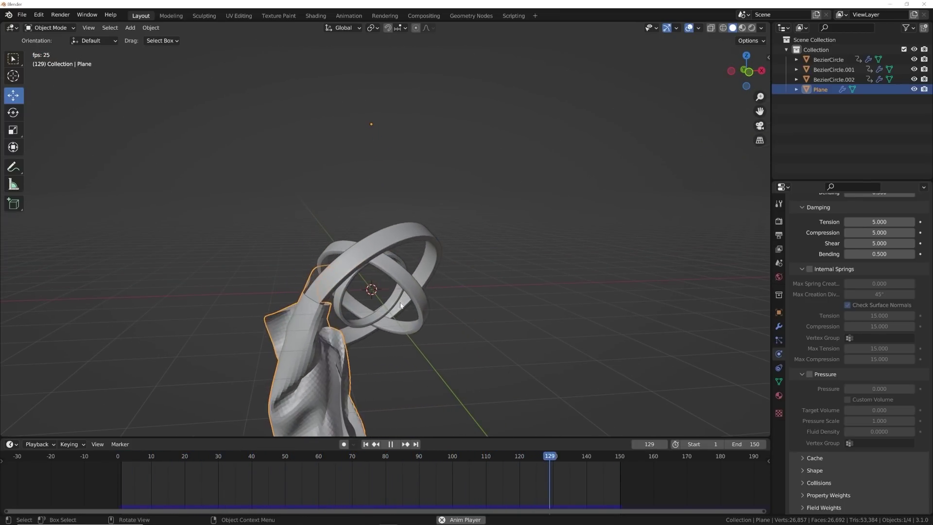
key(space)
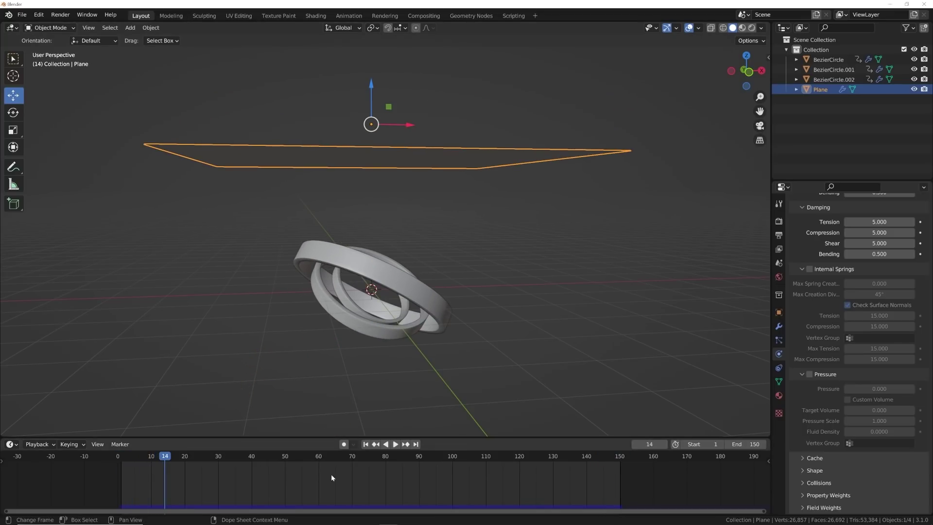
click(365, 444)
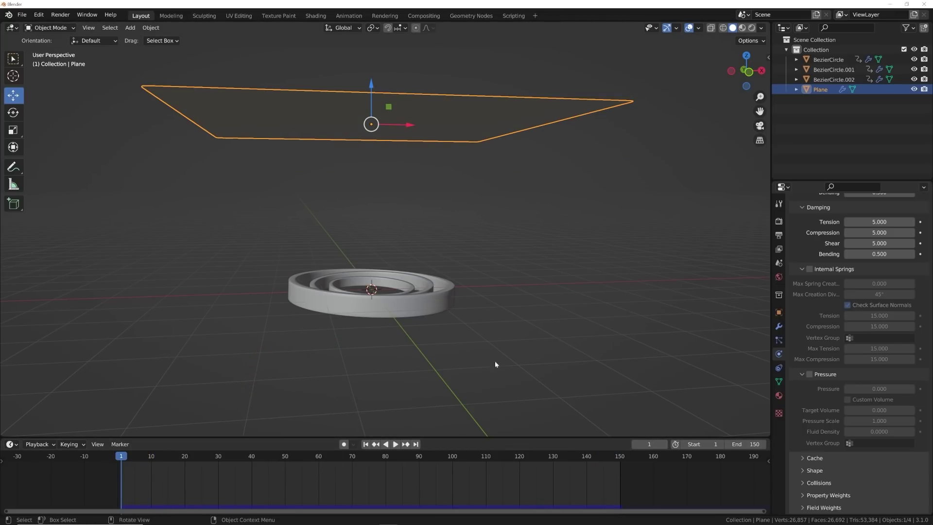
Enable Self Collisions in the plane's Cloth collision settings.
middle_drag(506, 316, 490, 320)
scroll(837, 361, up, 8)
scroll(836, 361, down, 8)
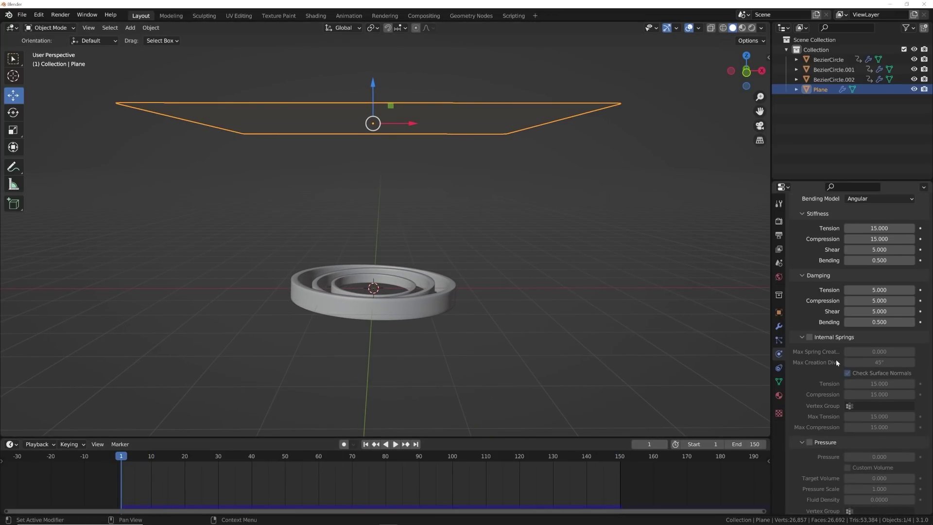
click(817, 483)
scroll(840, 423, down, 6)
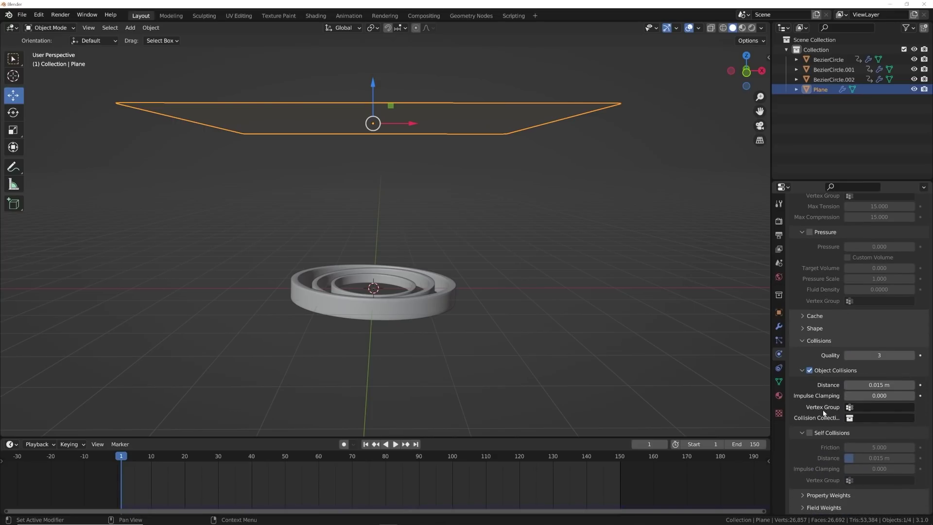
click(810, 433)
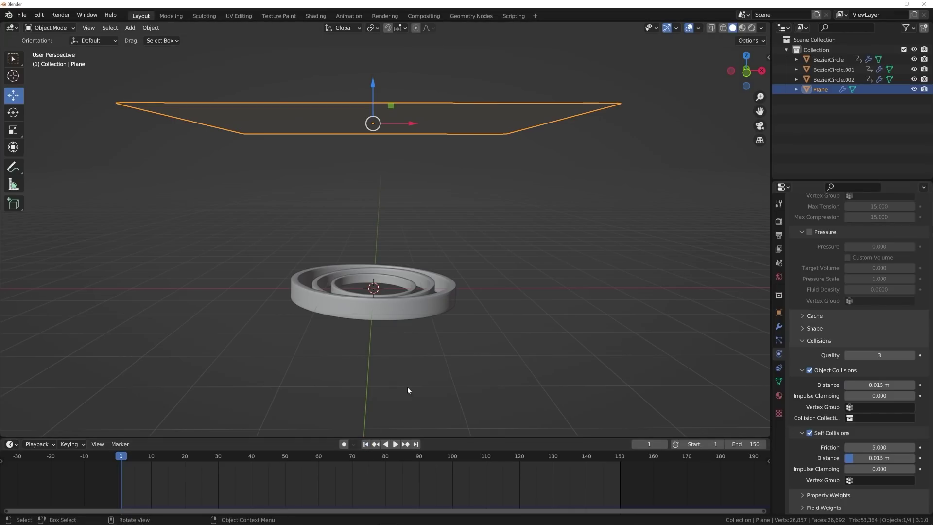
Play the simulation with self collisions to check the cloth's behavior and return to frame 1.
key(space)
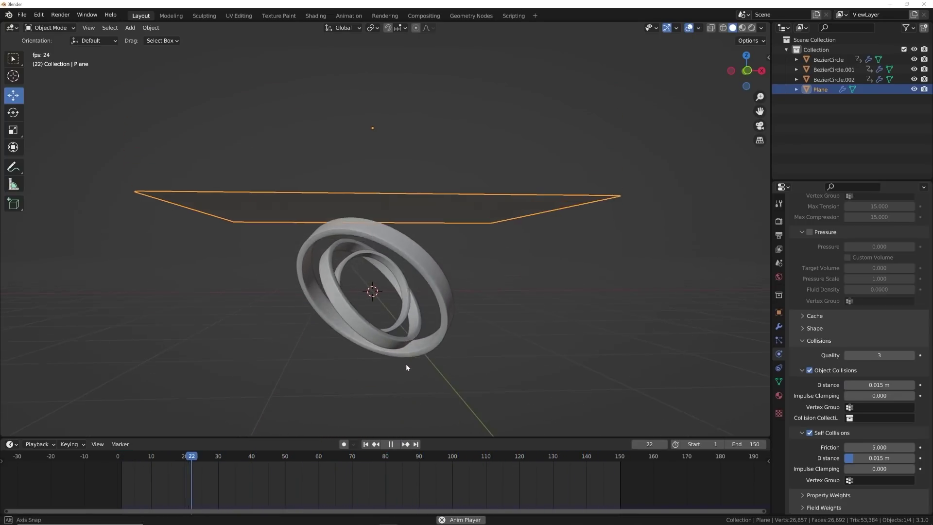
key(space)
click(367, 444)
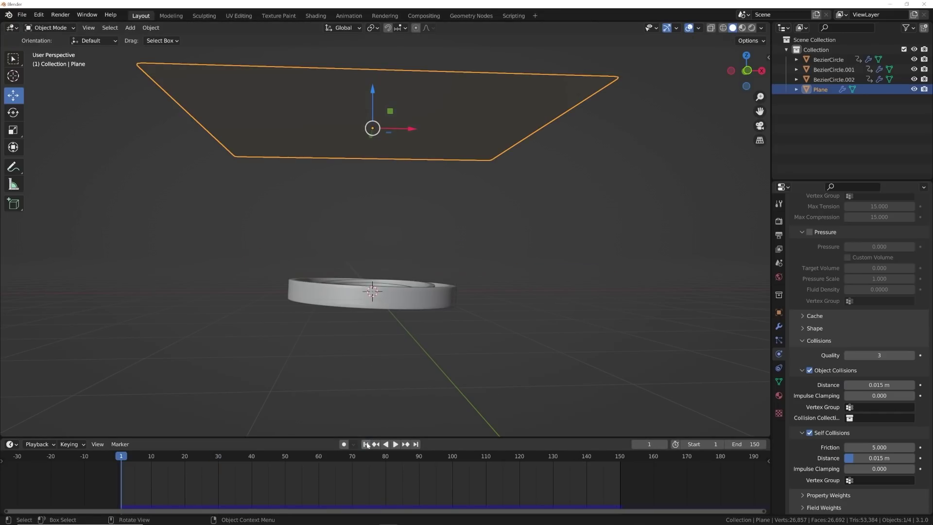
Set the end frame of the playback range to 160.
click(747, 444)
text(160)
key(Return)
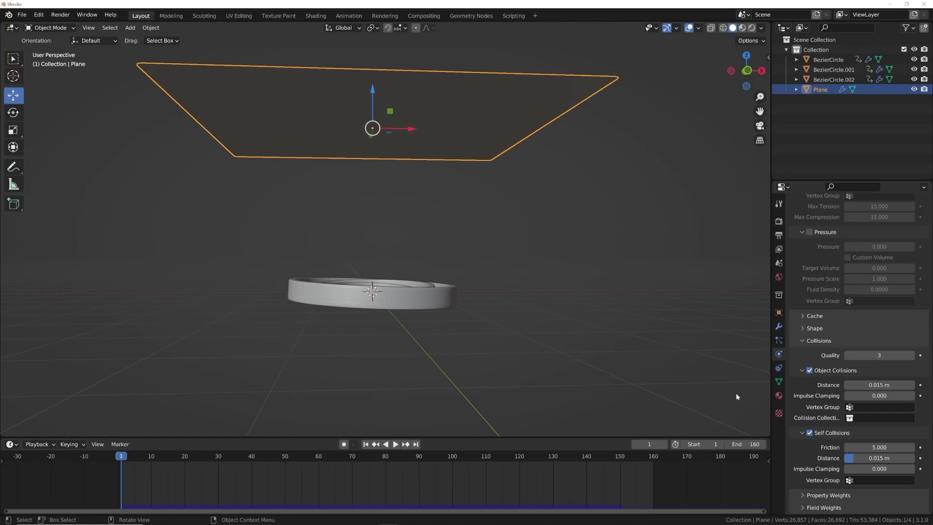
middle_drag(529, 345, 545, 346)
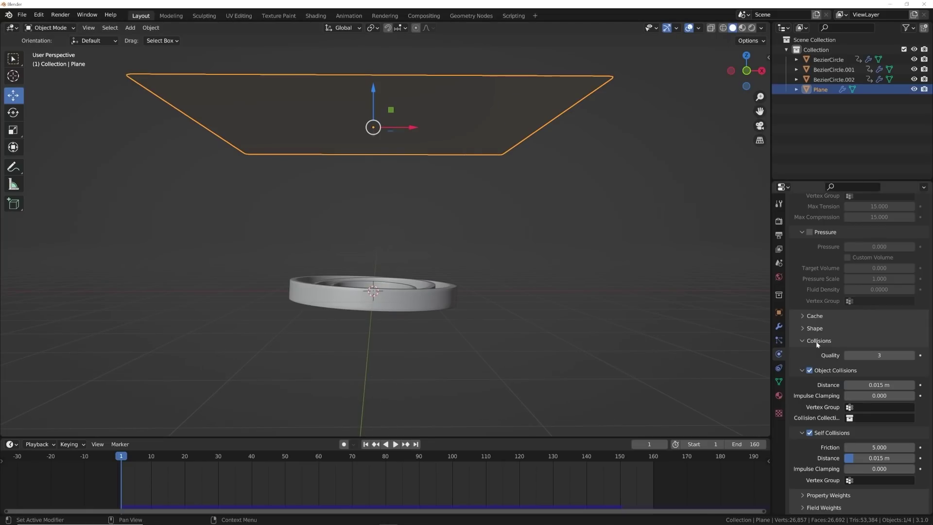
Set the Quality Steps of the plane's cloth simulation to 20.
scroll(844, 363, up, 4)
scroll(845, 374, up, 6)
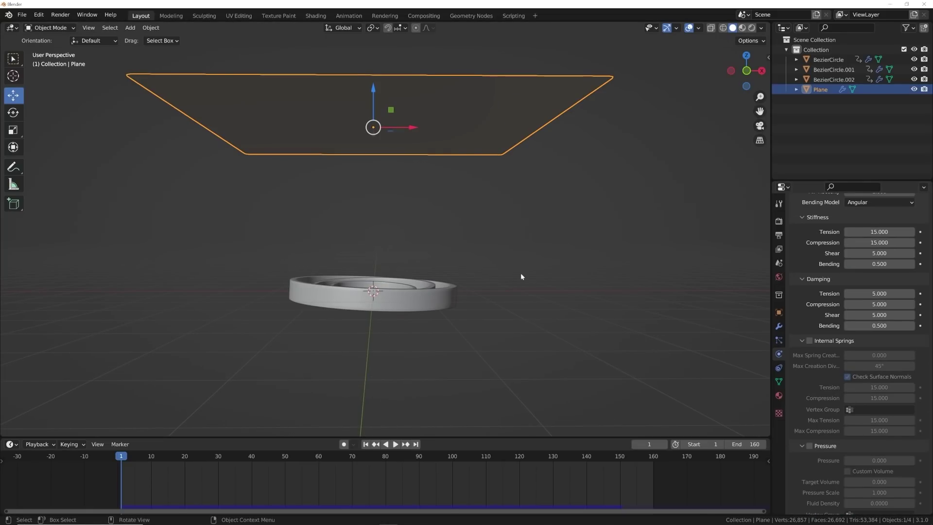
scroll(536, 317, up, 5)
scroll(533, 319, down, 5)
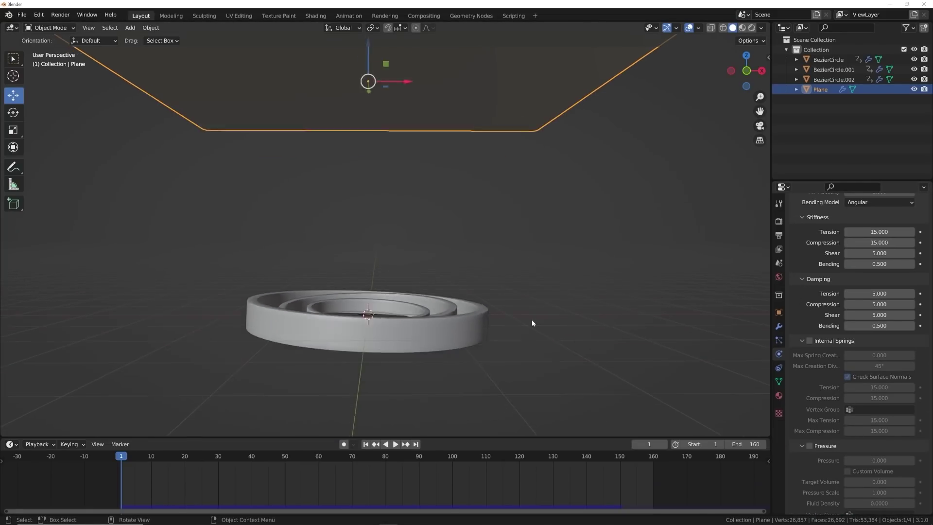
scroll(860, 278, up, 6)
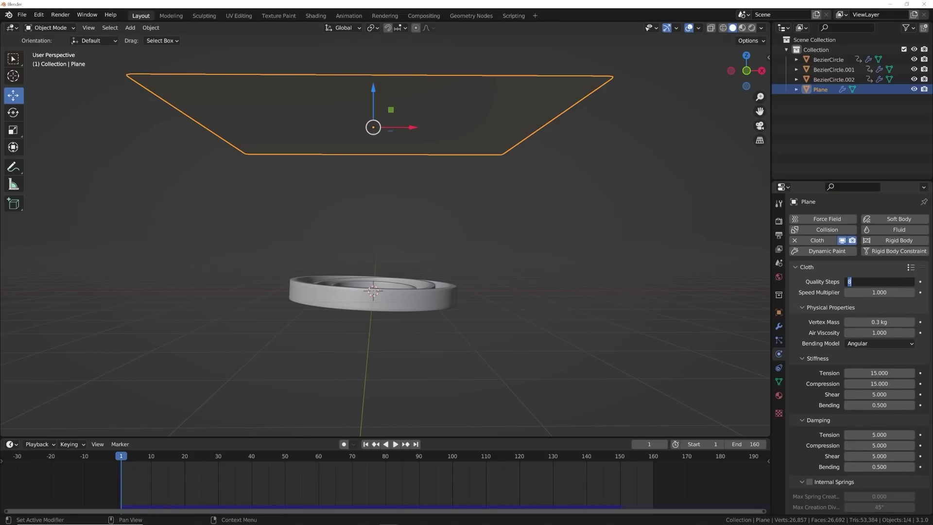
key(Return)
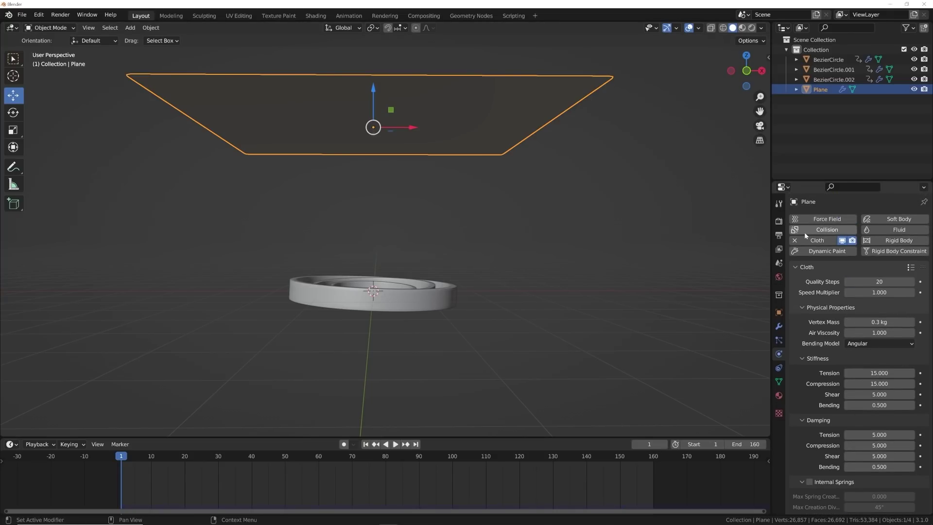
Set the simulation end frame in the plane's cloth cache to 160 and bake the cloth simulation.
scroll(858, 300, down, 12)
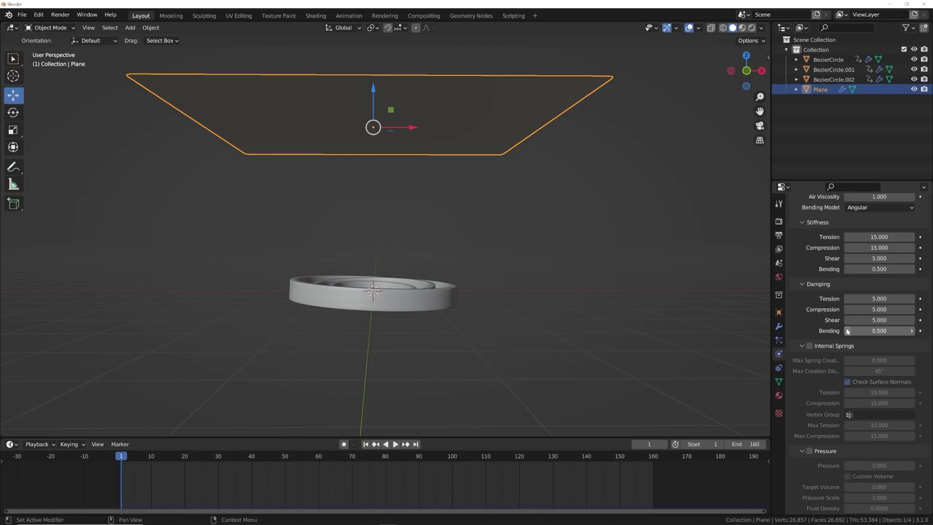
scroll(844, 330, down, 3)
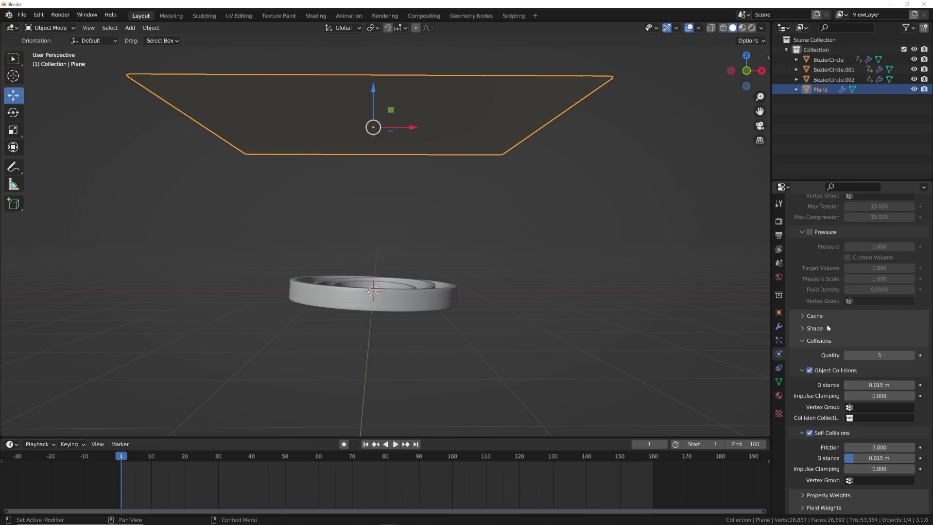
click(806, 315)
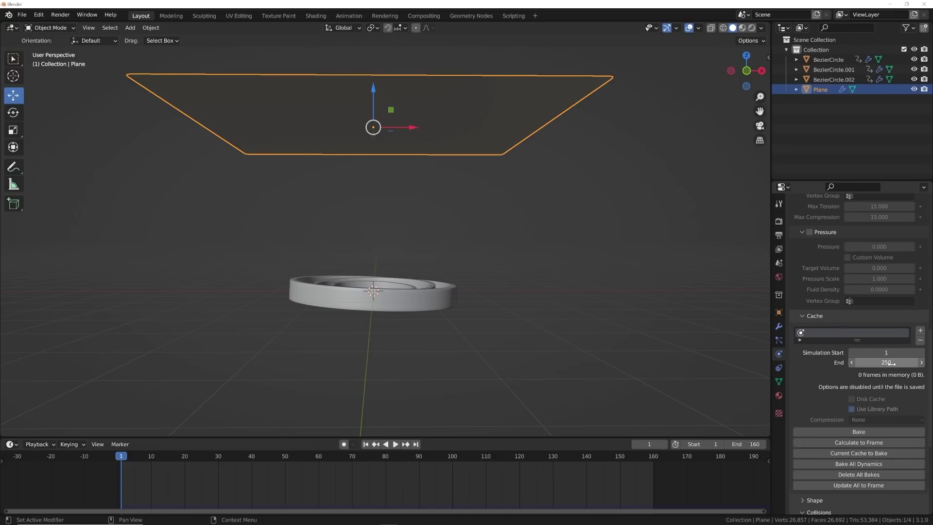
text(160)
key(Return)
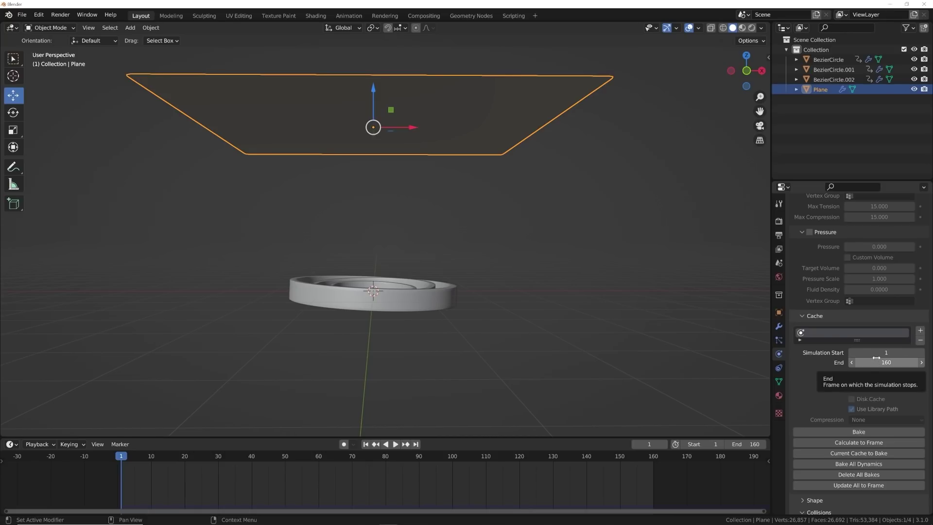
click(838, 432)
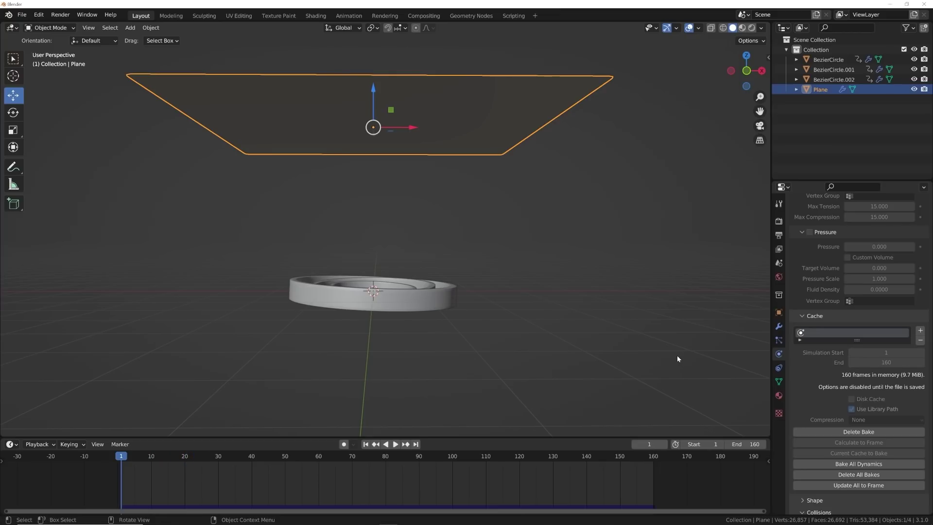
Play the baked cloth animation, then scrub to frames 59 and 76 and examine the folds around the rings from several angles.
scroll(320, 340, up, 1)
click(395, 444)
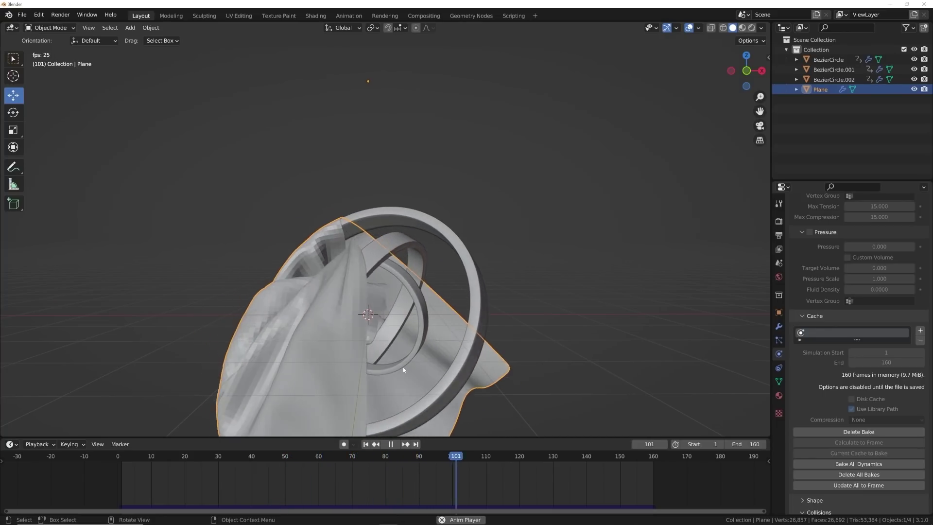
key(space)
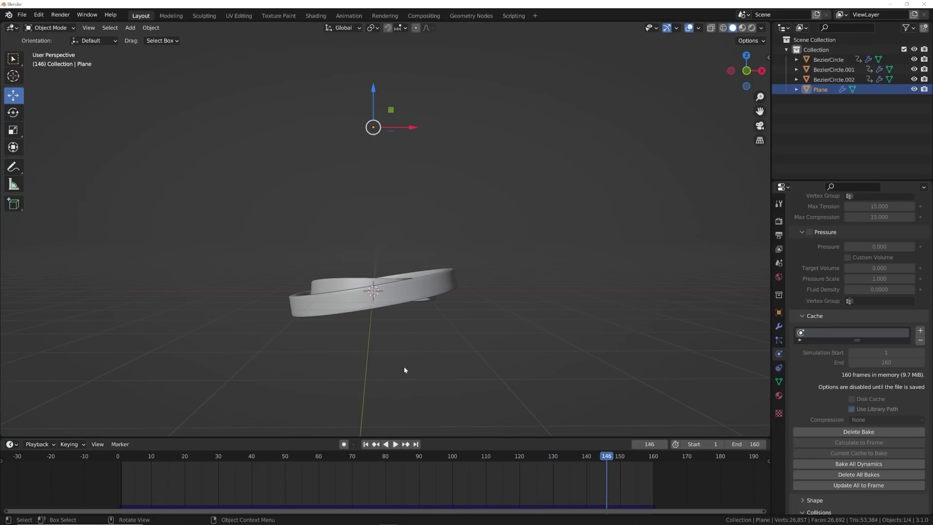
drag(604, 459, 316, 455)
scroll(393, 347, up, 3)
mouse_move(394, 348)
middle_down()
mouse_move(408, 294)
mouse_move(393, 362)
middle_up()
right_click(408, 294)
click(405, 296)
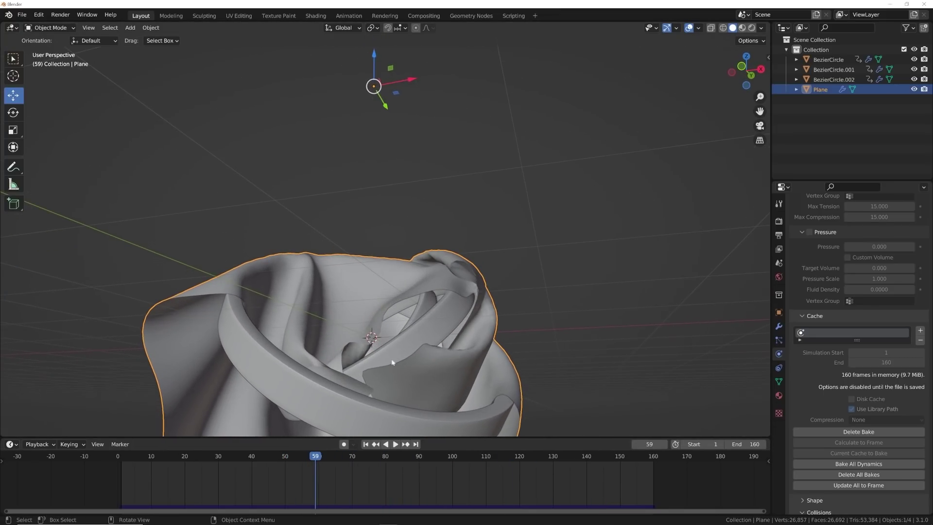
mouse_move(366, 465)
mouse_down()
mouse_move(246, 461)
mouse_move(374, 458)
mouse_up()
scroll(402, 328, down, 3)
mouse_move(402, 329)
middle_down()
mouse_move(452, 361)
mouse_move(445, 374)
mouse_move(299, 371)
mouse_move(313, 337)
mouse_move(363, 318)
mouse_move(402, 327)
mouse_move(404, 342)
middle_up()
scroll(404, 342, down, 2)
Add a Solidify modifier to the plane and raise its Subdivision viewport level to 2.
click(780, 327)
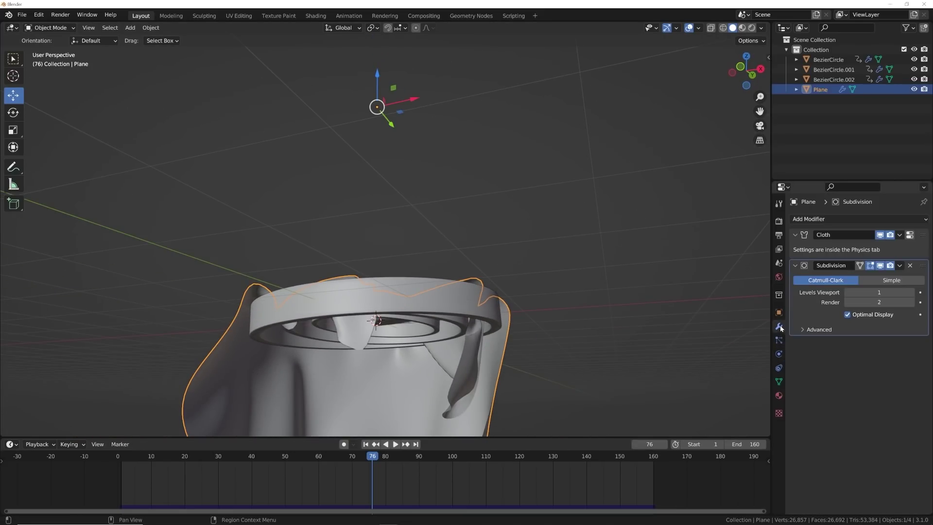
click(810, 218)
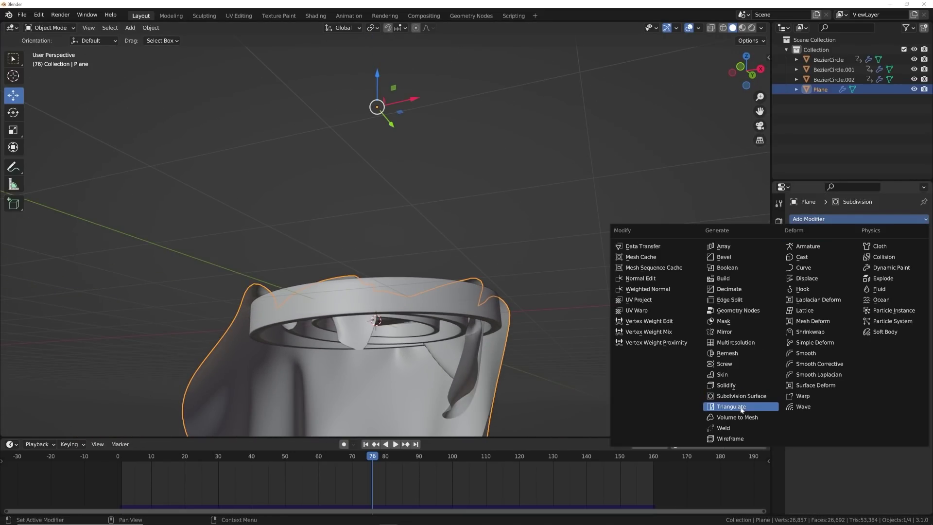
click(734, 388)
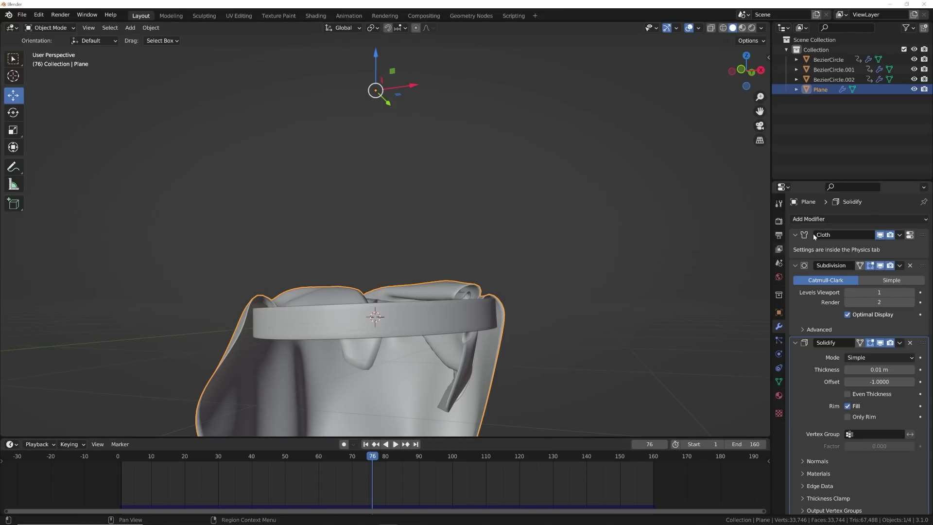
click(913, 293)
Play the animation from the first frame and examine the thickened, smoother cloth from different angles.
middle_drag(559, 262, 564, 310)
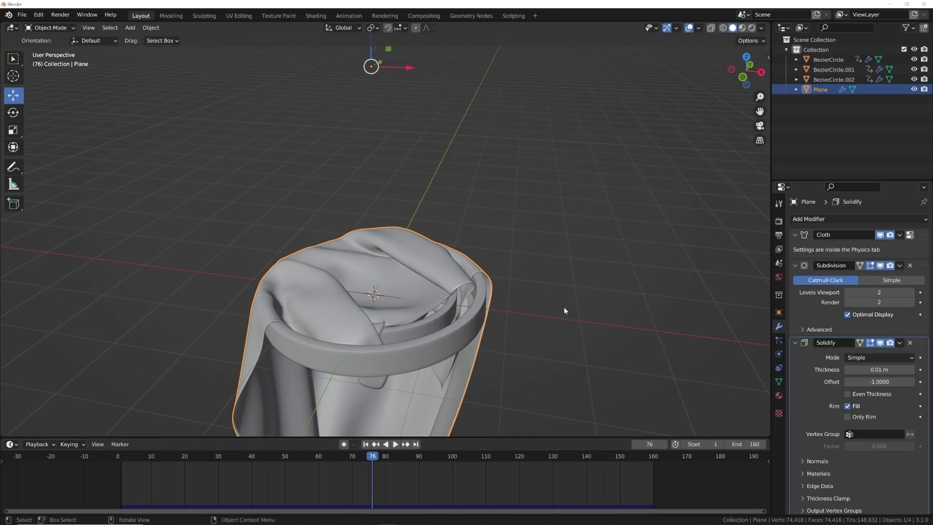
click(367, 444)
key(space)
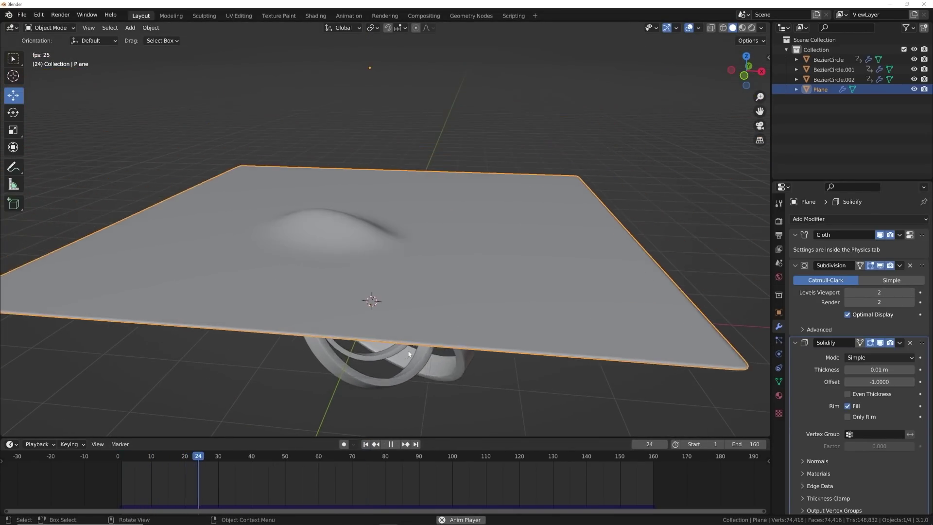
middle_drag(413, 348, 421, 317)
scroll(423, 334, down, 2)
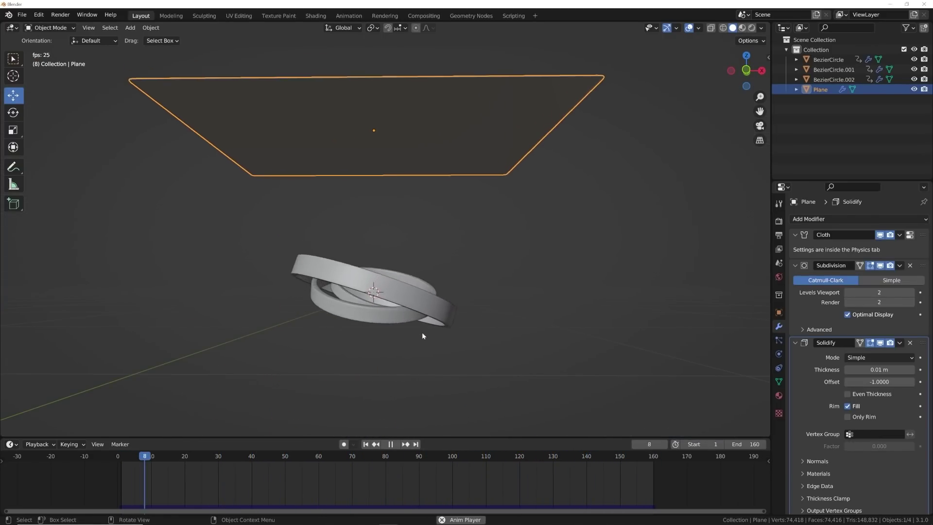
key(space)
middle_drag(470, 355, 447, 345)
Move the last rotation keyframe of the outer, inner and middle rings to frame 160.
click(443, 339)
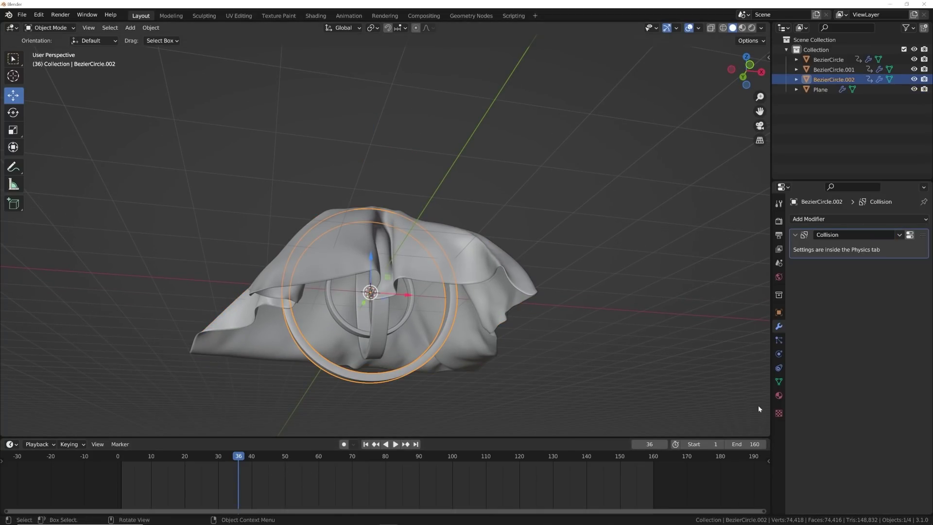
click(779, 312)
drag(767, 479, 773, 449)
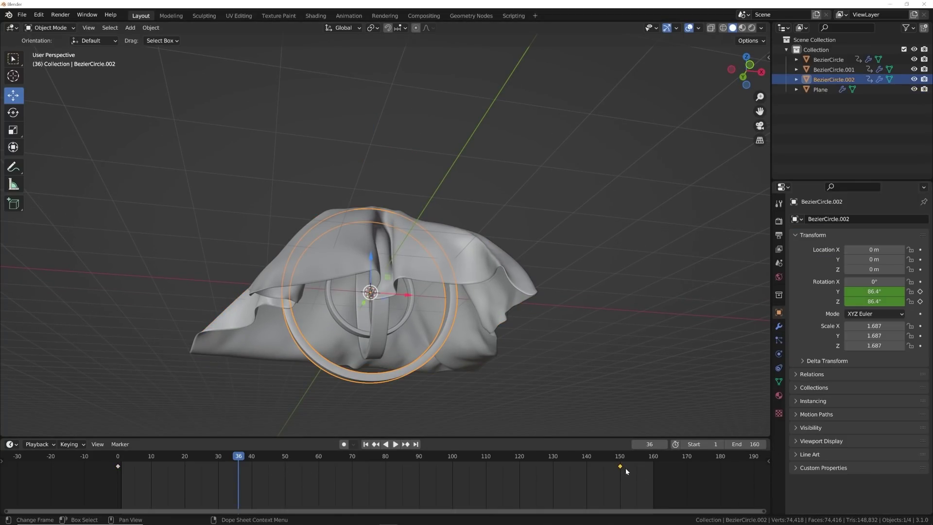
drag(623, 466, 654, 467)
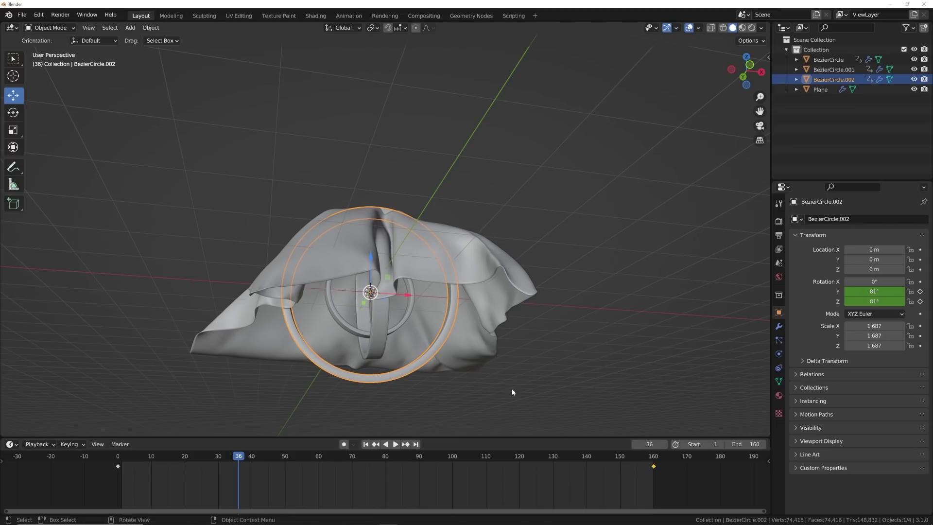
click(406, 324)
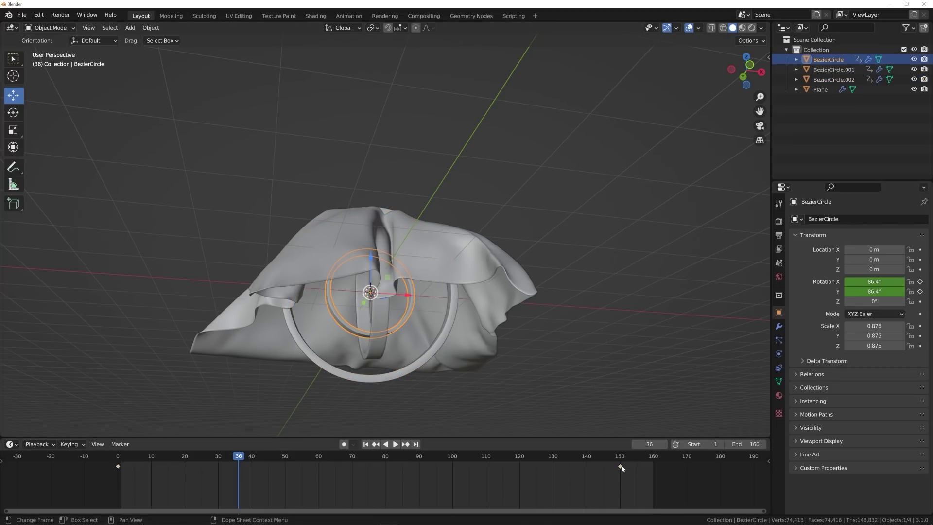
drag(622, 465, 656, 469)
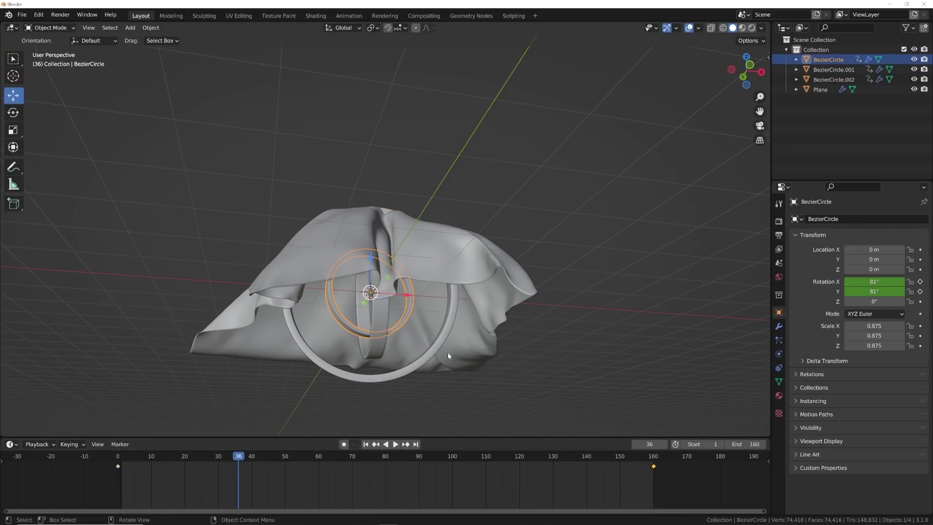
click(383, 336)
drag(621, 467, 654, 467)
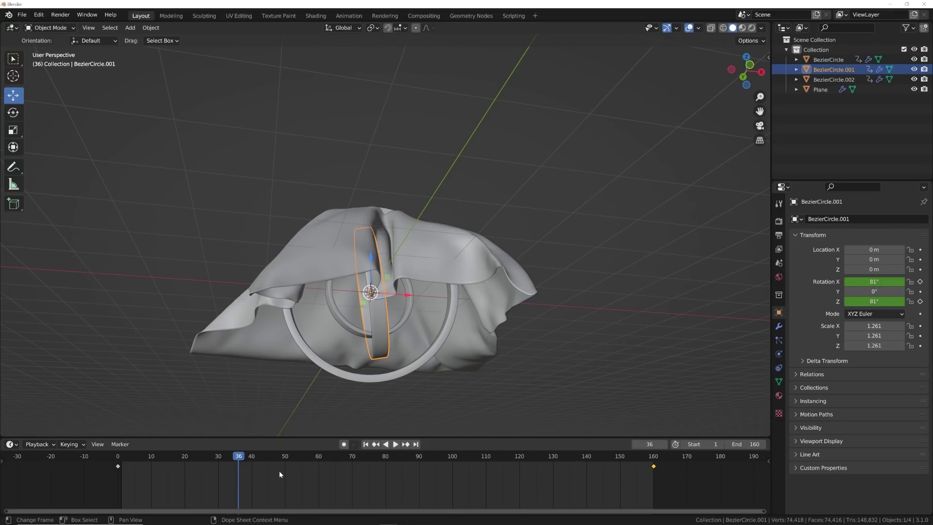
Return to frame 1, delete the plane's existing cloth bake and bake the simulation again.
click(367, 444)
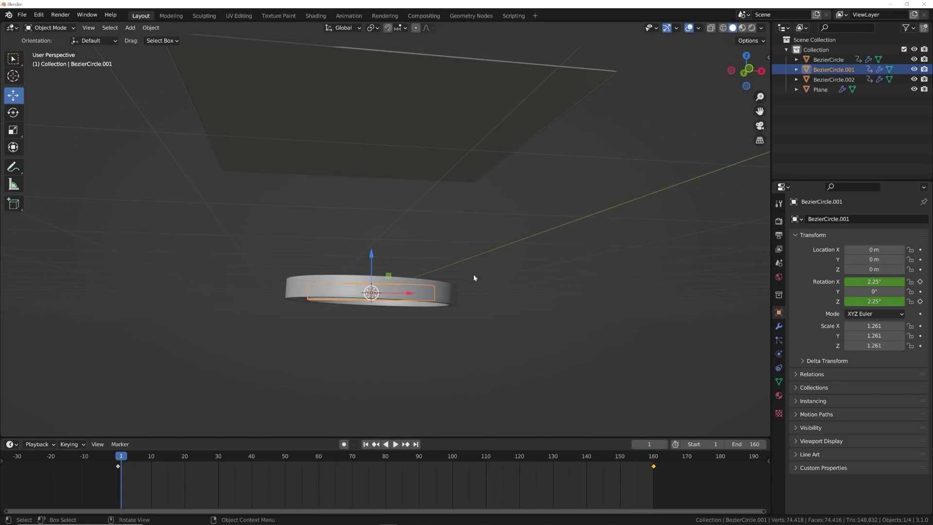
click(470, 170)
click(779, 354)
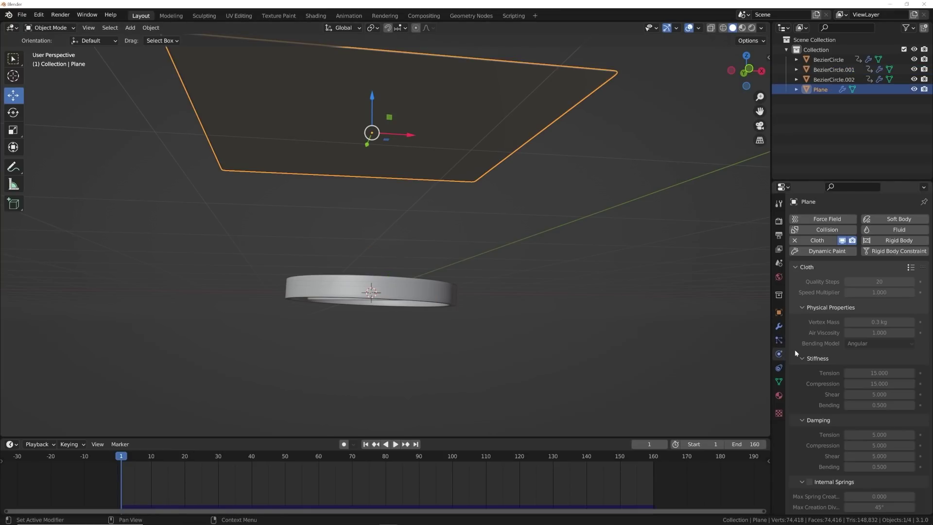
scroll(877, 393, down, 15)
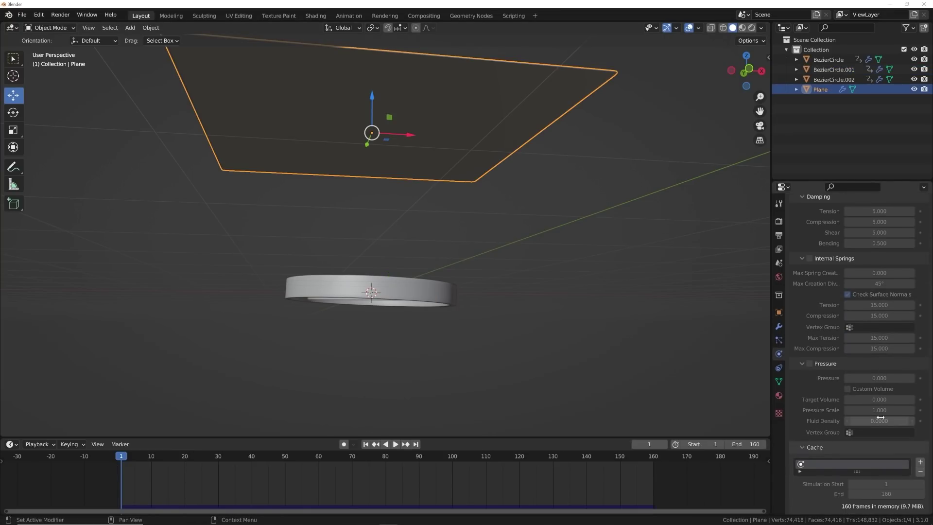
scroll(861, 466, down, 2)
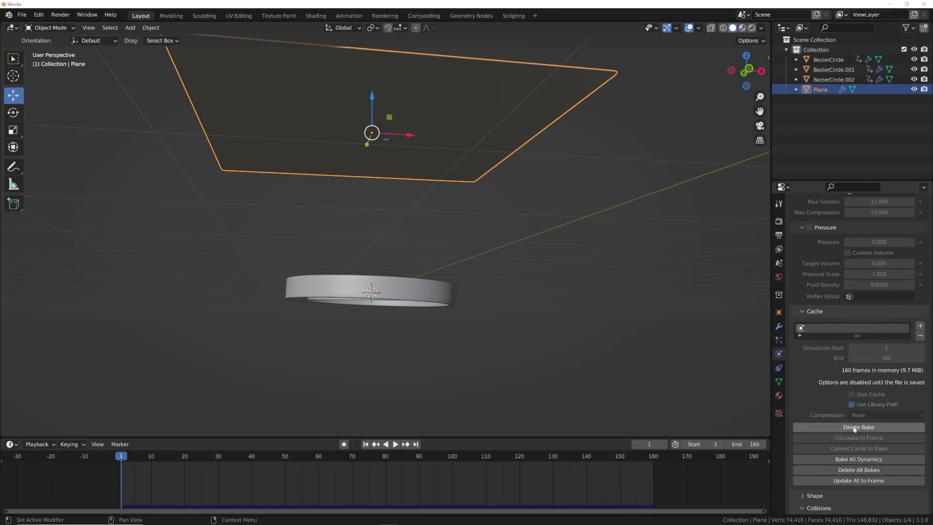
click(855, 427)
click(859, 427)
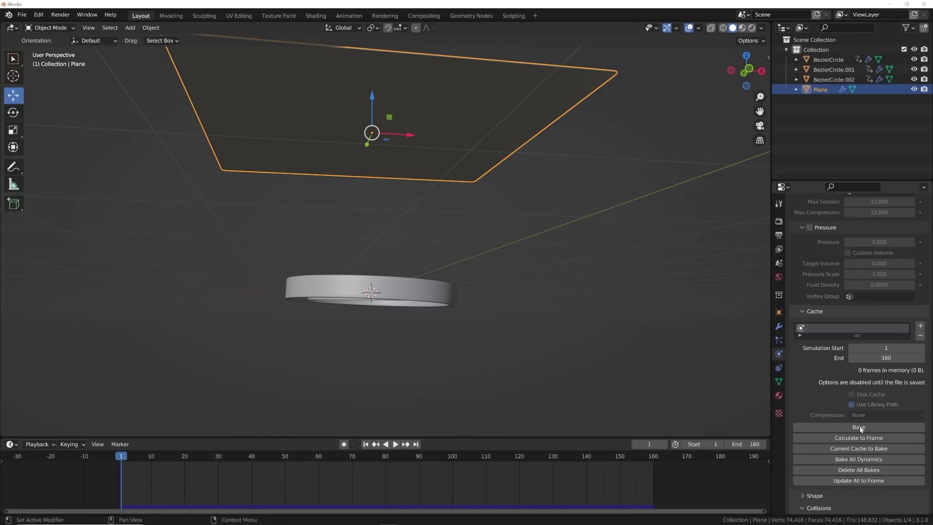
Play the newly baked simulation to check how the cloth moves on the rotating rings.
middle_drag(452, 343, 436, 332)
scroll(435, 332, up, 2)
click(396, 444)
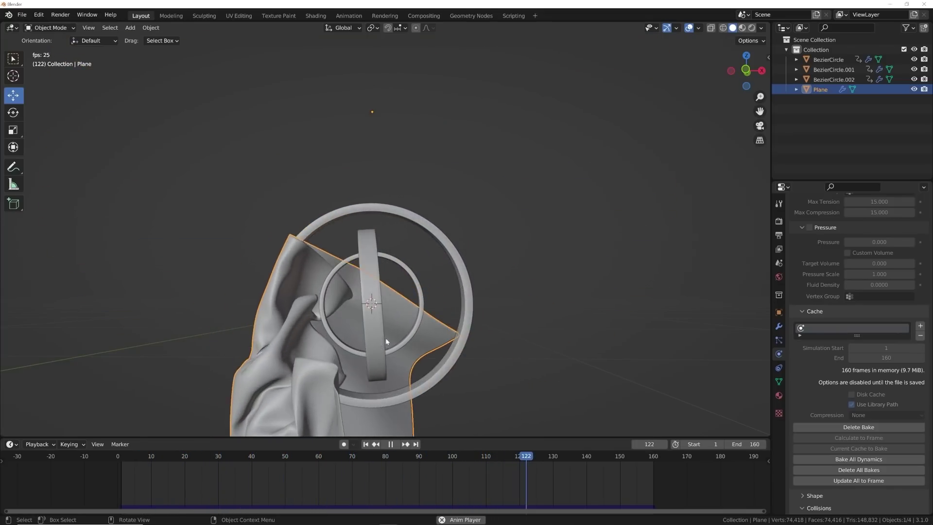
key(space)
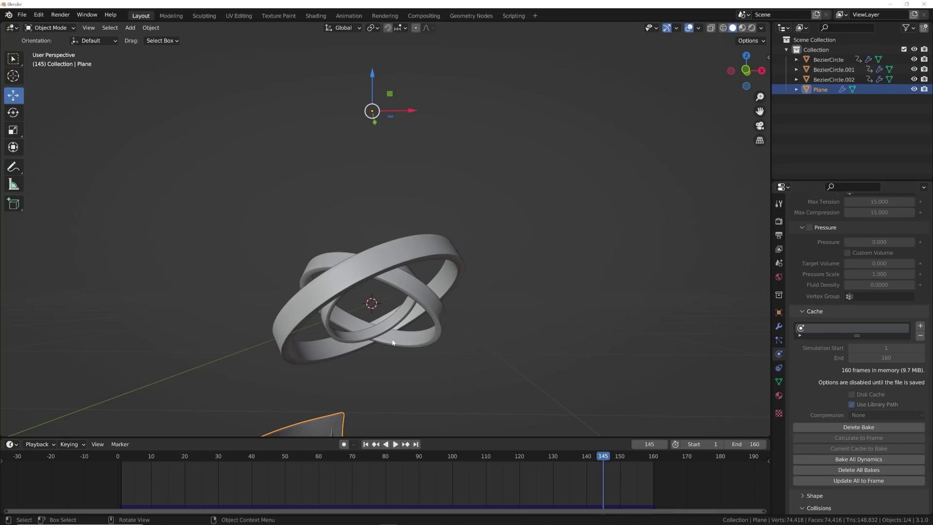
Switch to the front orthographic view and add a camera to the scene.
key(grave)
click(349, 310)
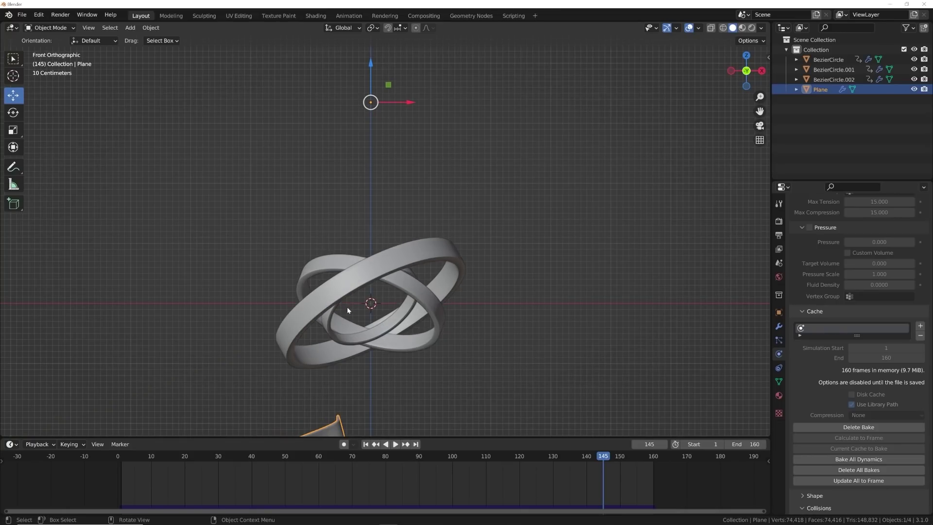
key(shift+a)
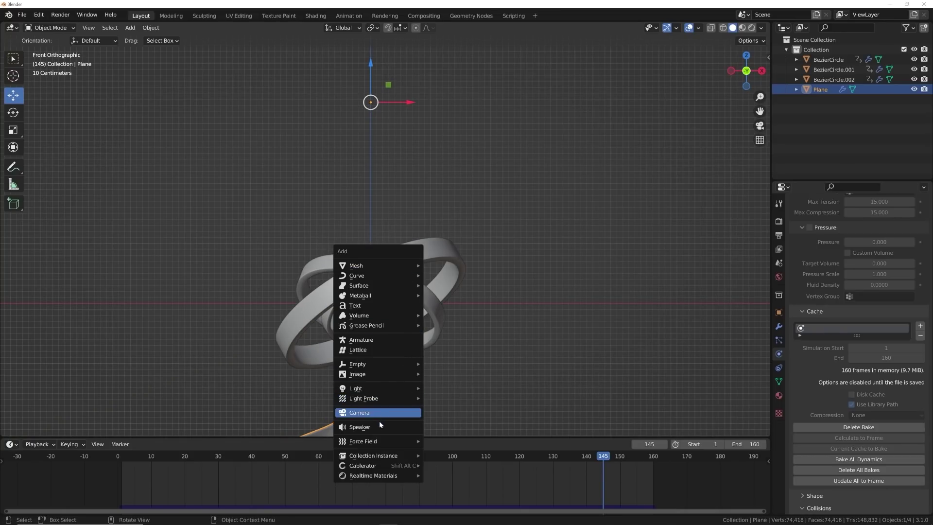
click(380, 415)
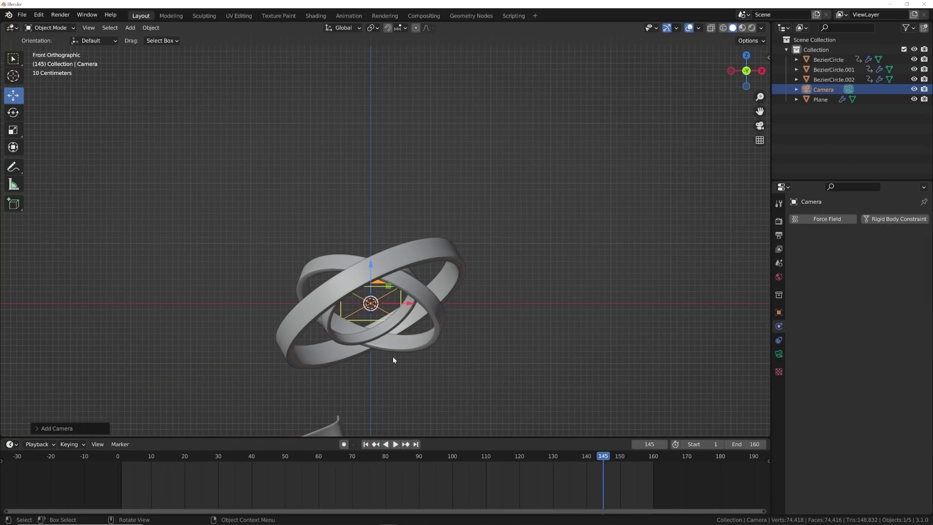
Align the camera to the current view and shift it so the rings sit near the middle of its frame.
key(ctrl+alt+KP_0)
key(g)
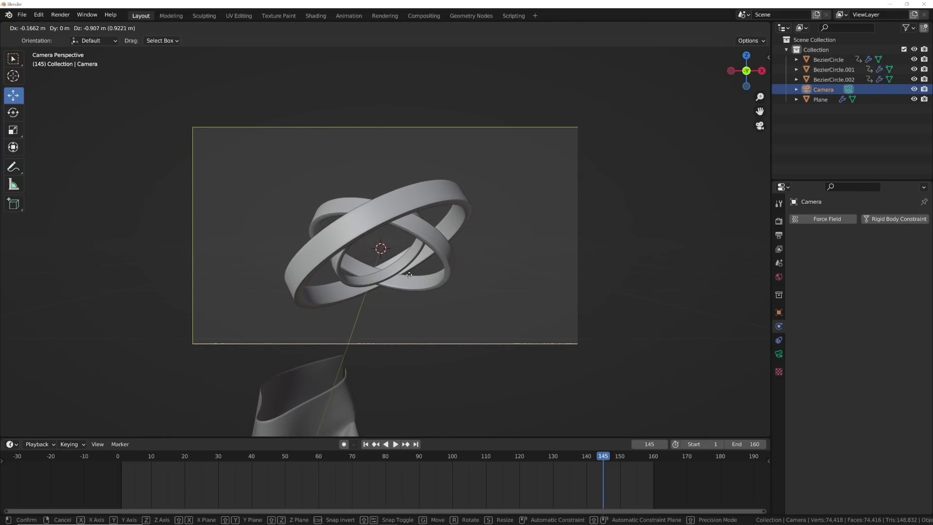
click(412, 459)
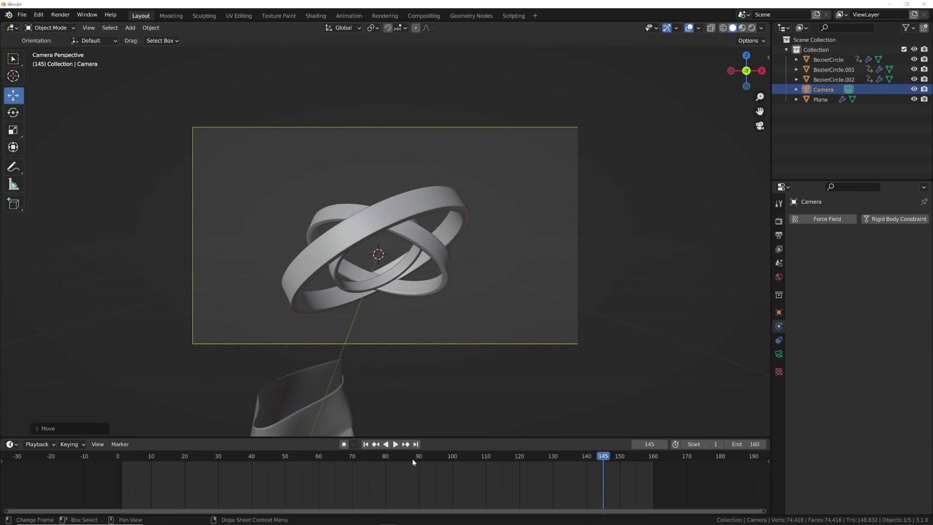
Play the animation from the first frame through the camera to check the framing, stopping at frame 101.
click(364, 443)
key(space)
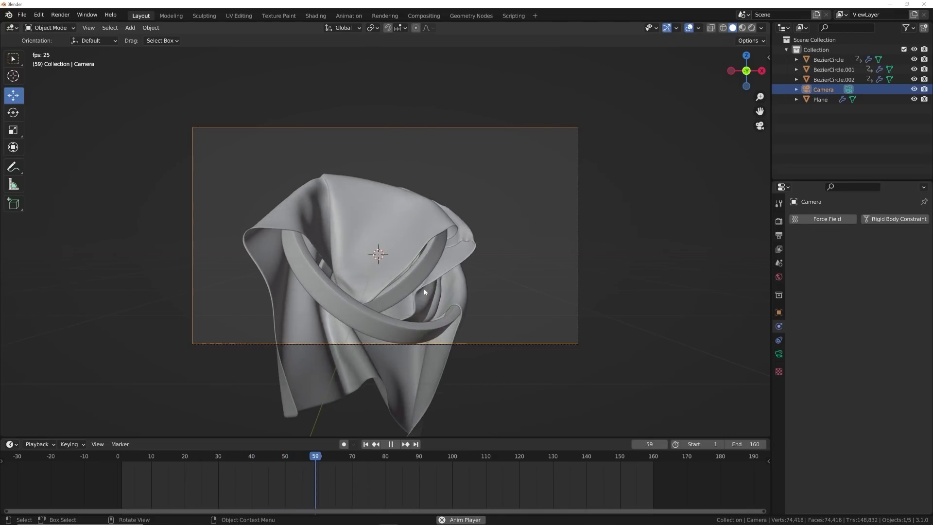
key(space)
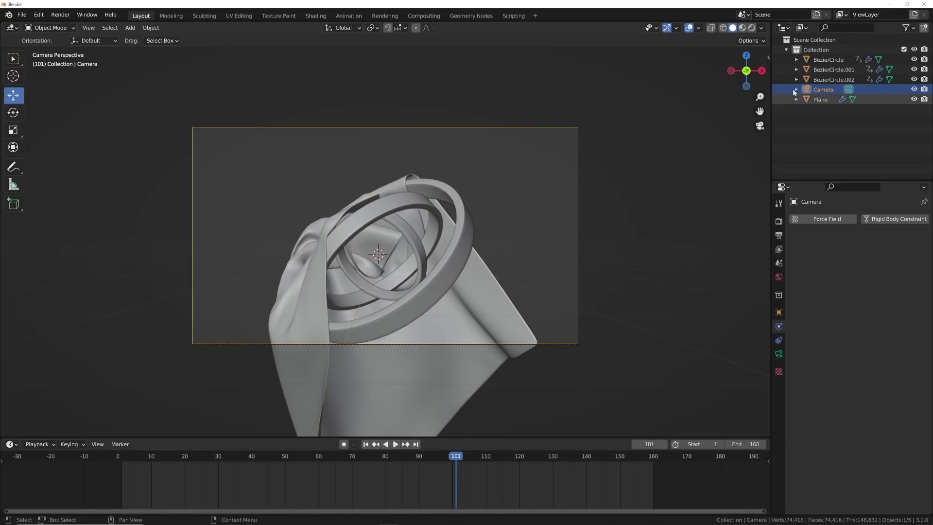
Set the camera's focal length to 85 mm and move it back along its local Z axis until the rings fit the frame.
click(777, 354)
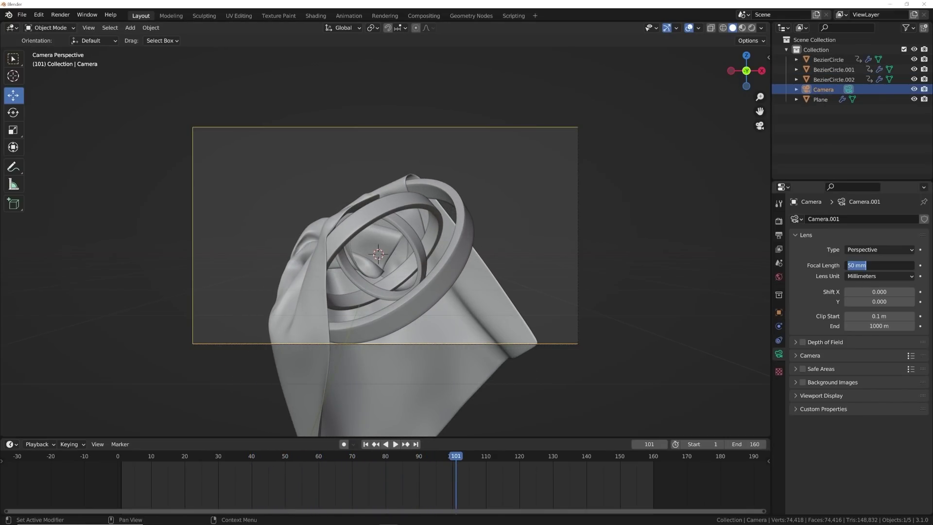
text(85)
key(Return)
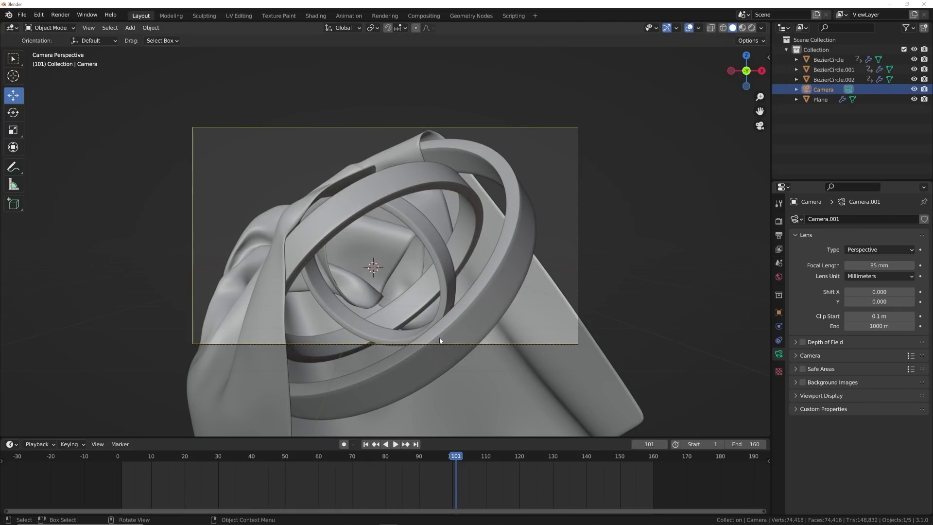
key(g)
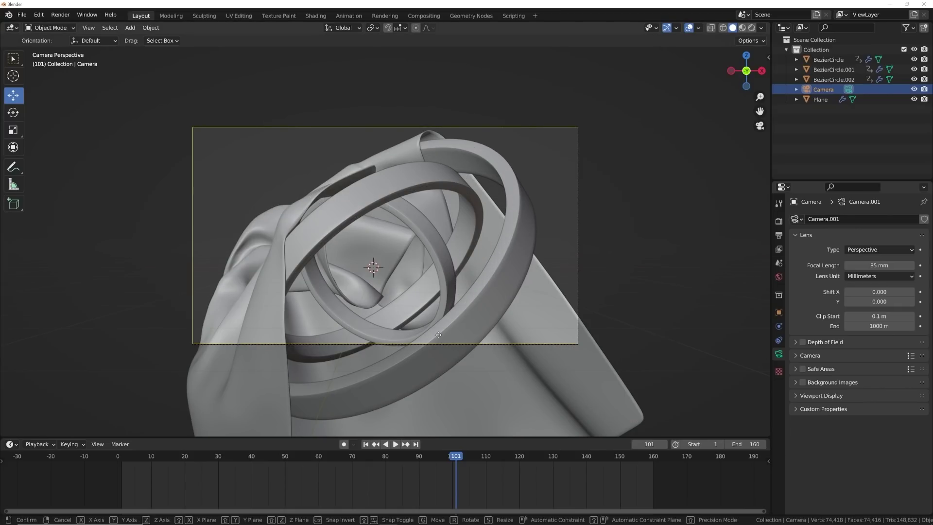
key(z)
key(z)
click(427, 401)
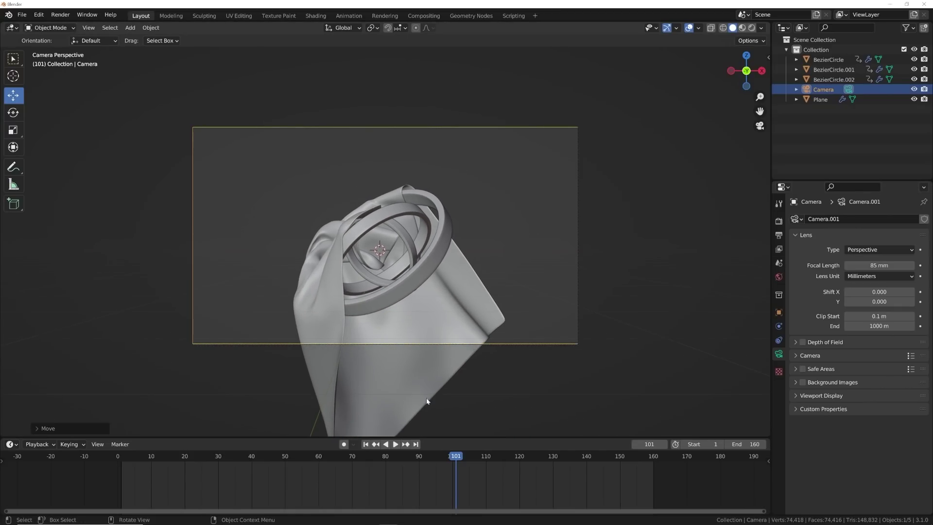
Play the animation through the camera to check the new framing of cloth and rings, finishing back at the first frame.
click(365, 444)
key(space)
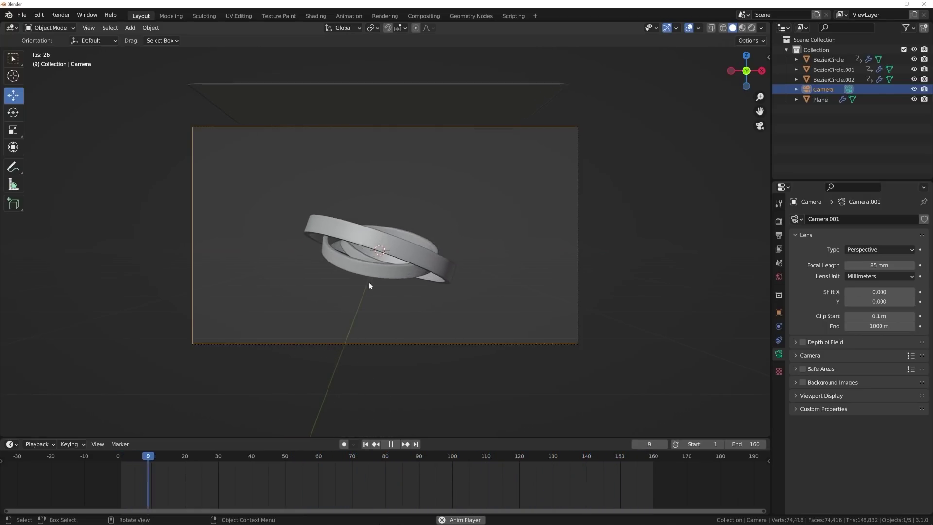
key(space)
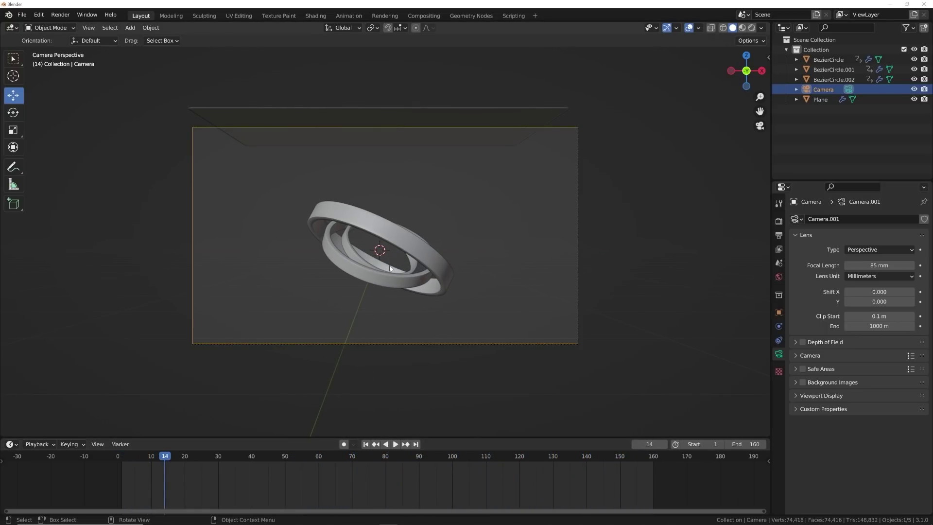
key(space)
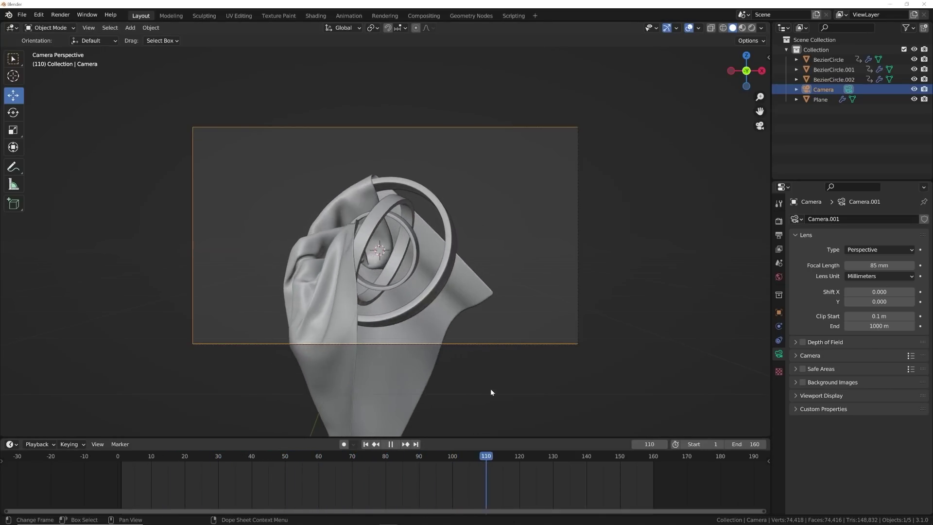
drag(506, 381, 223, 388)
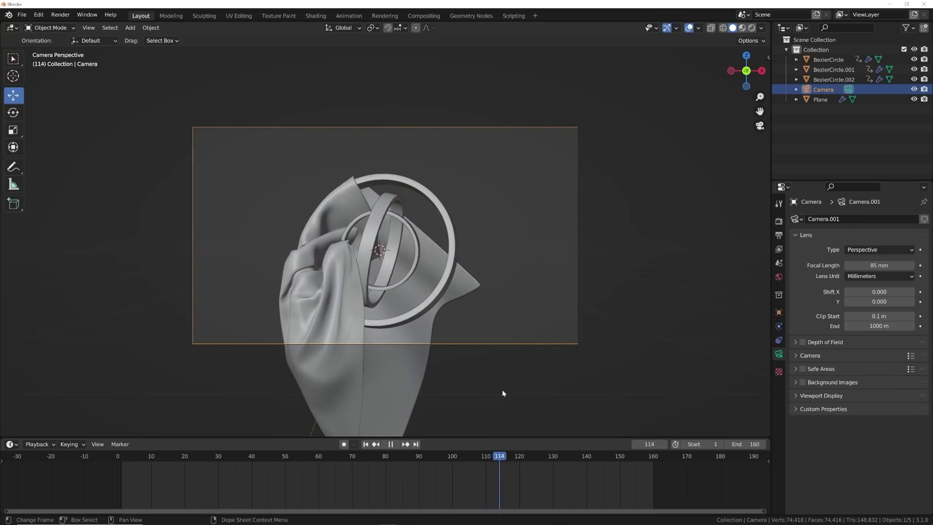
drag(558, 385, 479, 404)
click(366, 444)
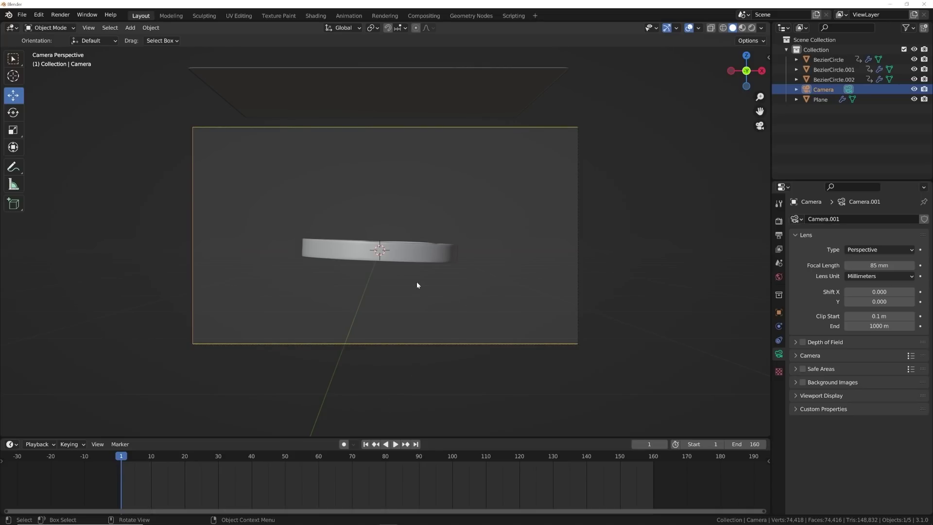
scroll(420, 262, up, 4)
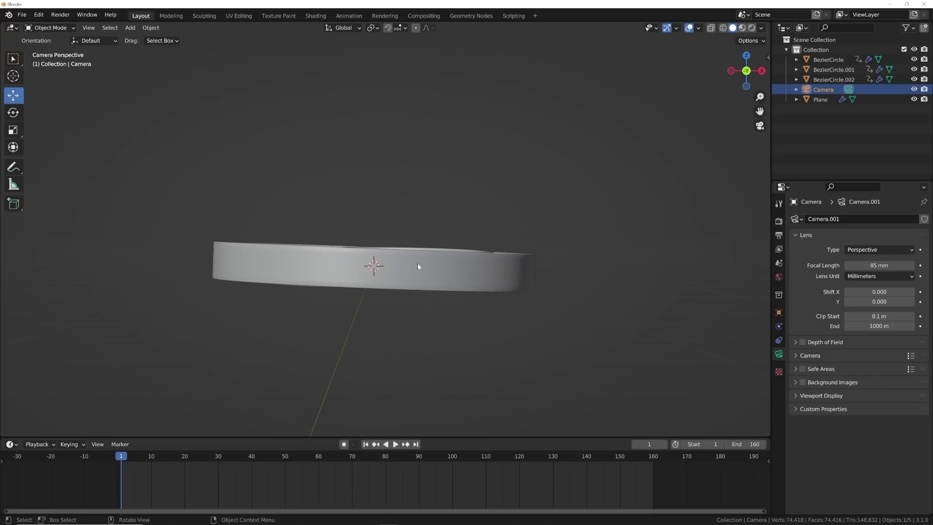
key(space)
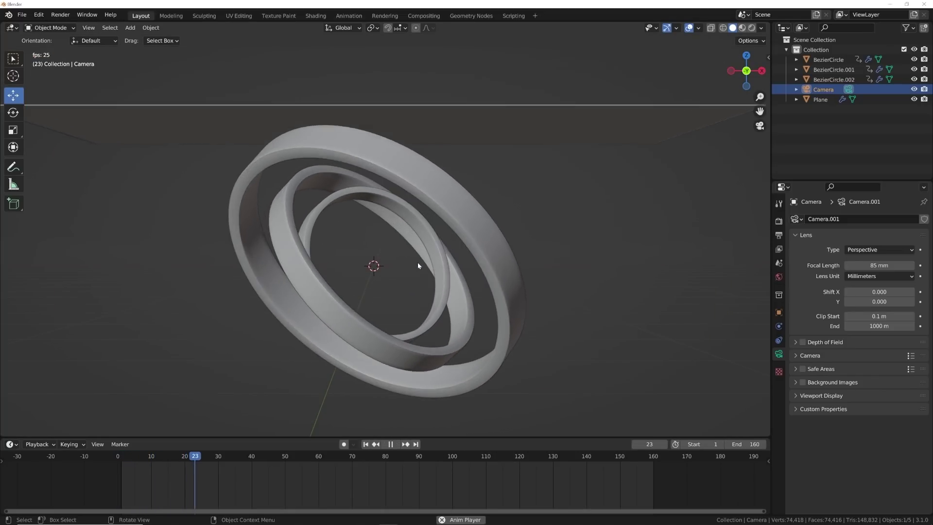
key(space)
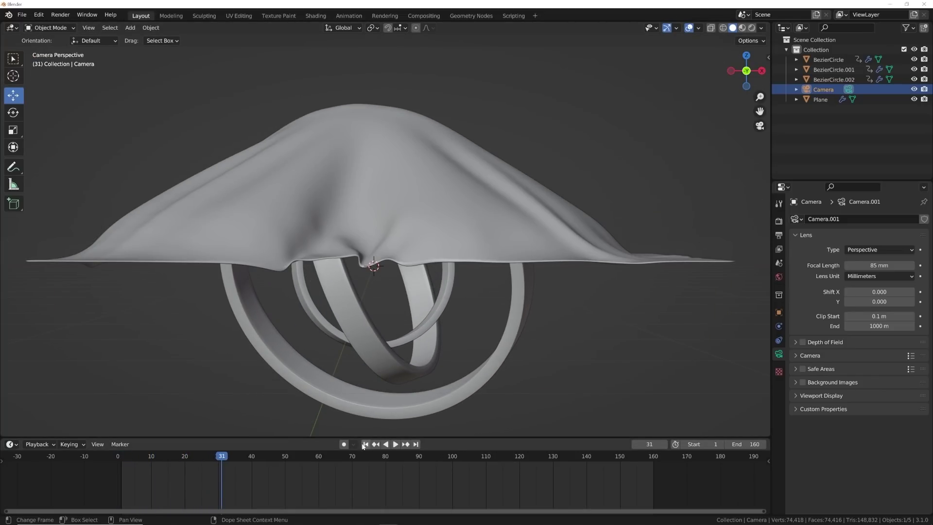
click(365, 444)
scroll(416, 276, down, 3)
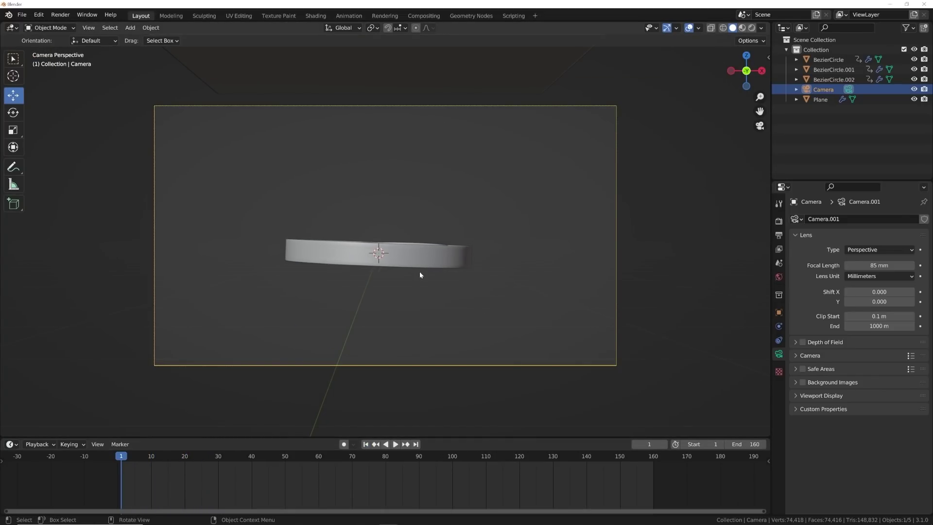
Leave the camera view, select the cloth plane and UV unwrap its entire mesh.
scroll(419, 271, up, 1)
key(KP_0)
click(420, 244)
scroll(415, 264, up, 1)
key(Tab)
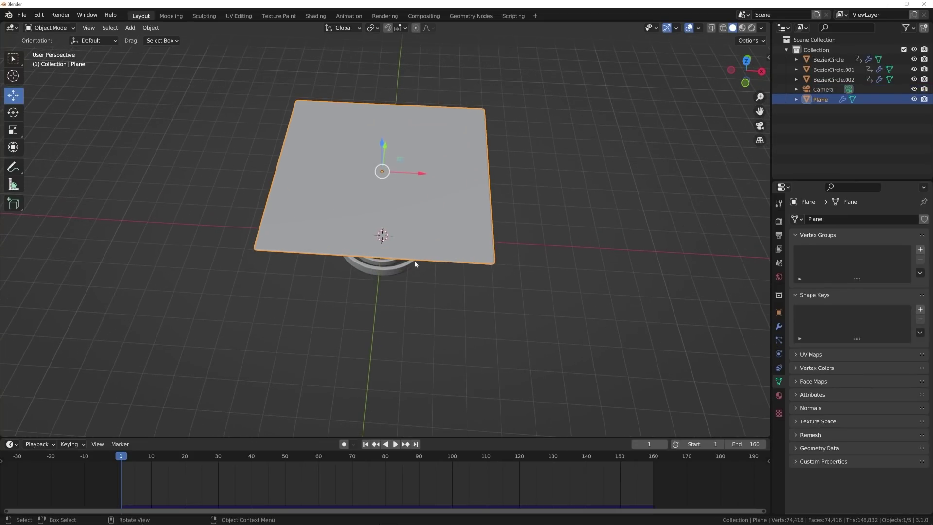
key(u)
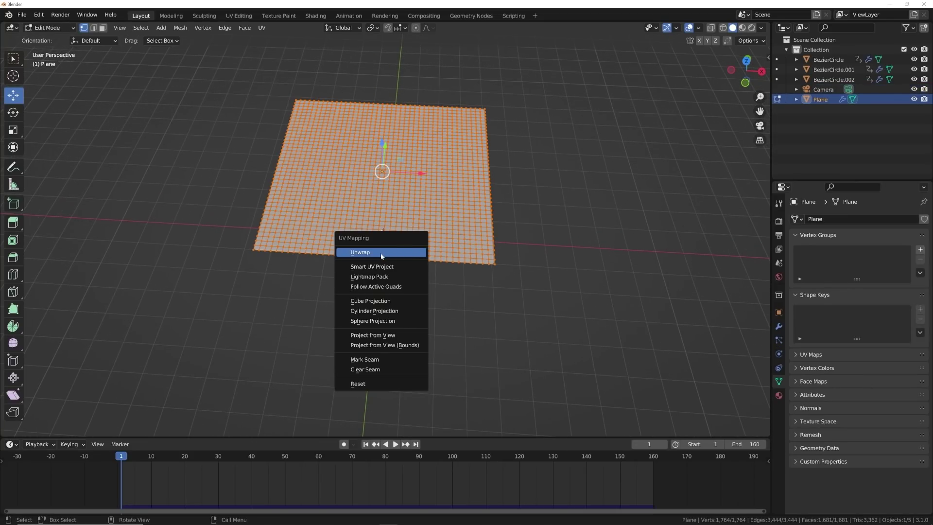
click(385, 254)
key(Tab)
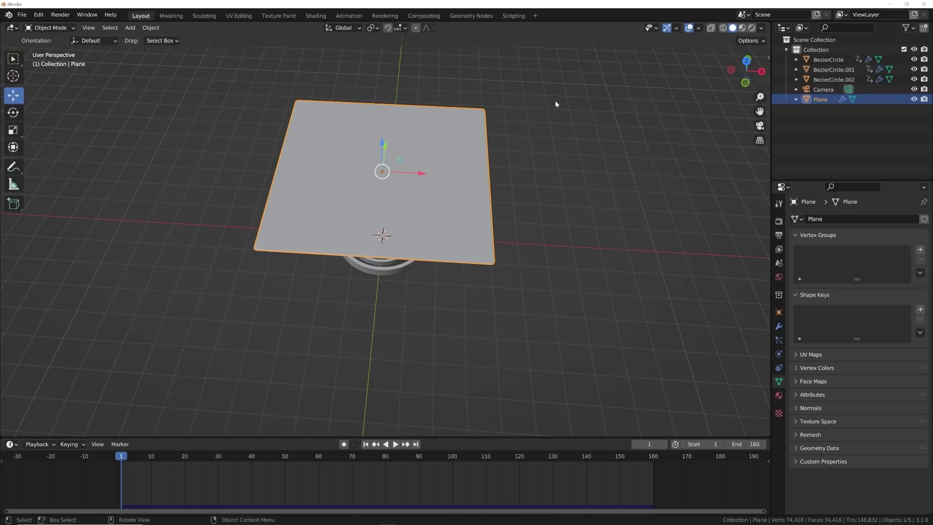
Switch to the ambientCG website, find Fabric 018 by searching for cloth, and download its 4K-JPG textures, opening the extracted folder.
key(alt+Tab)
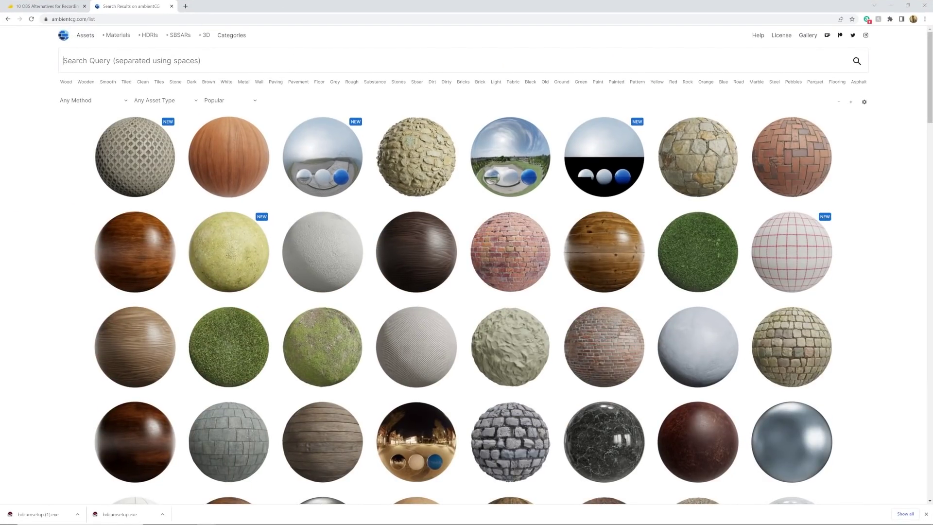
text(cloth)
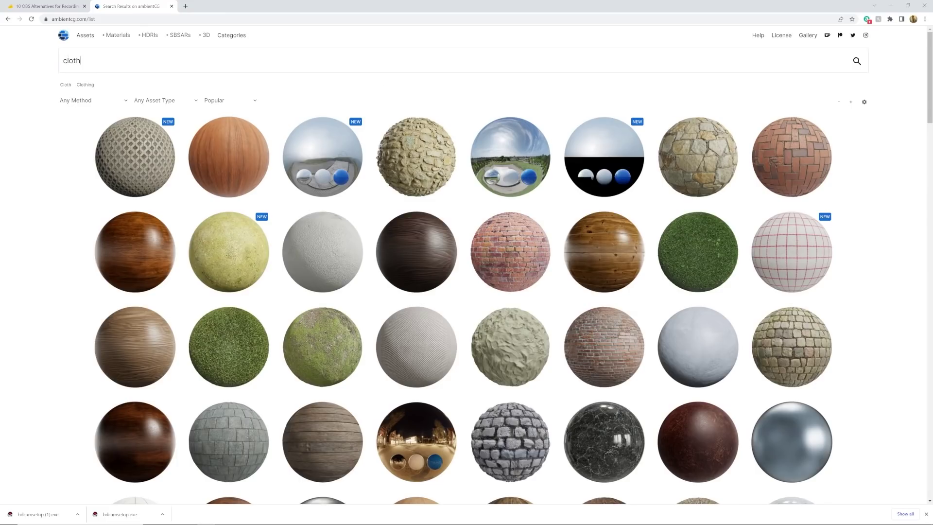
key(Return)
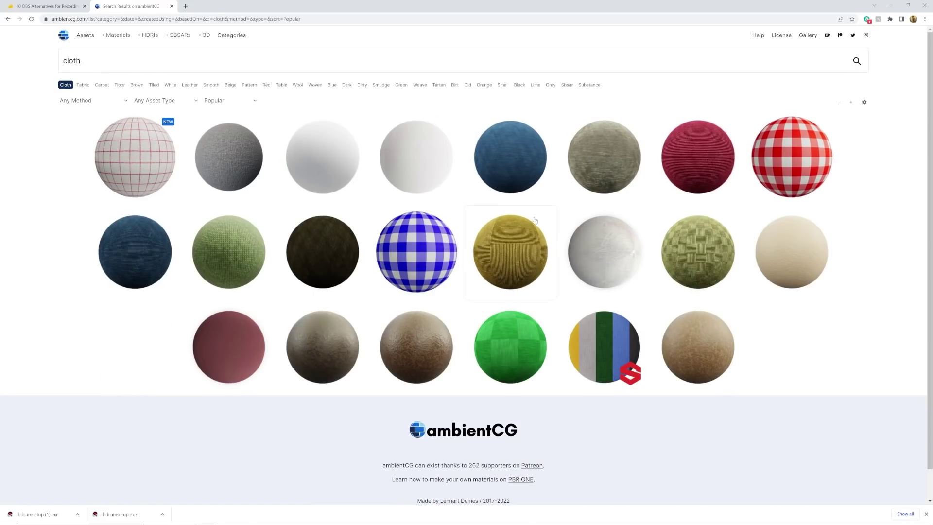
click(236, 252)
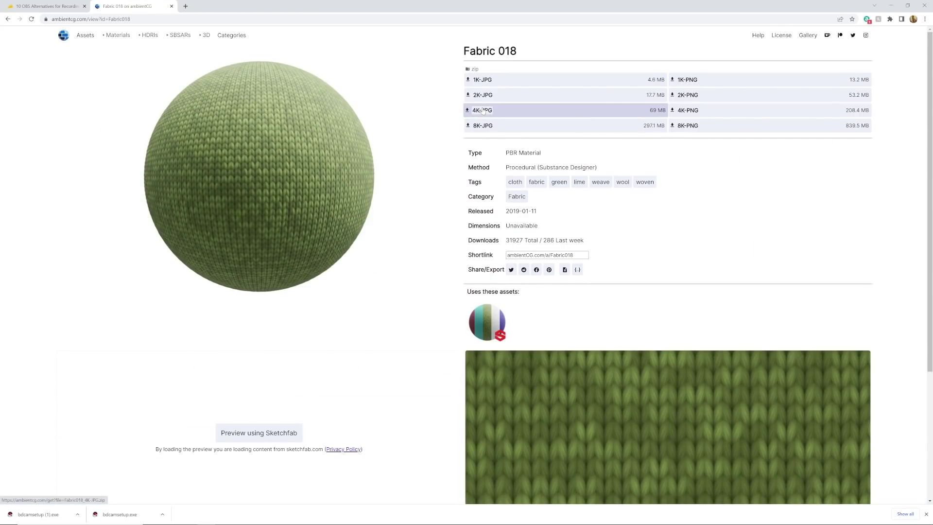
click(508, 112)
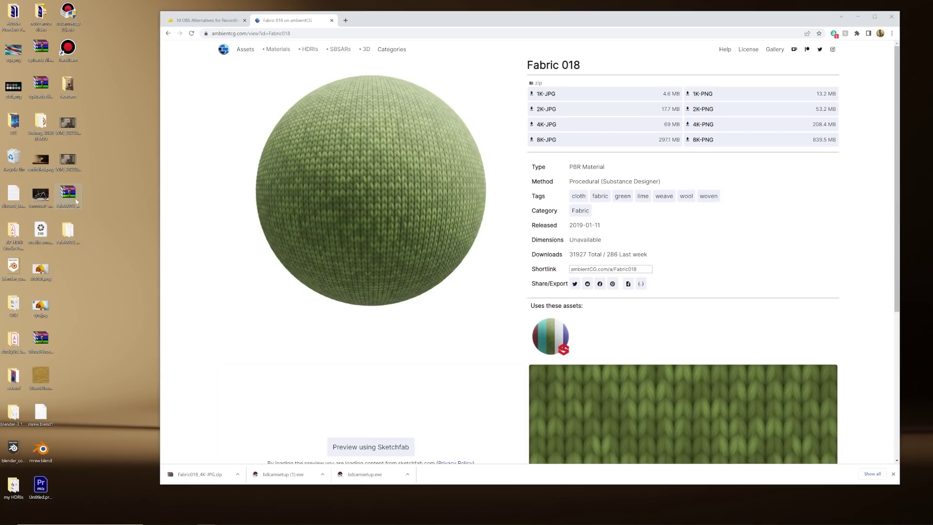
double_click(68, 234)
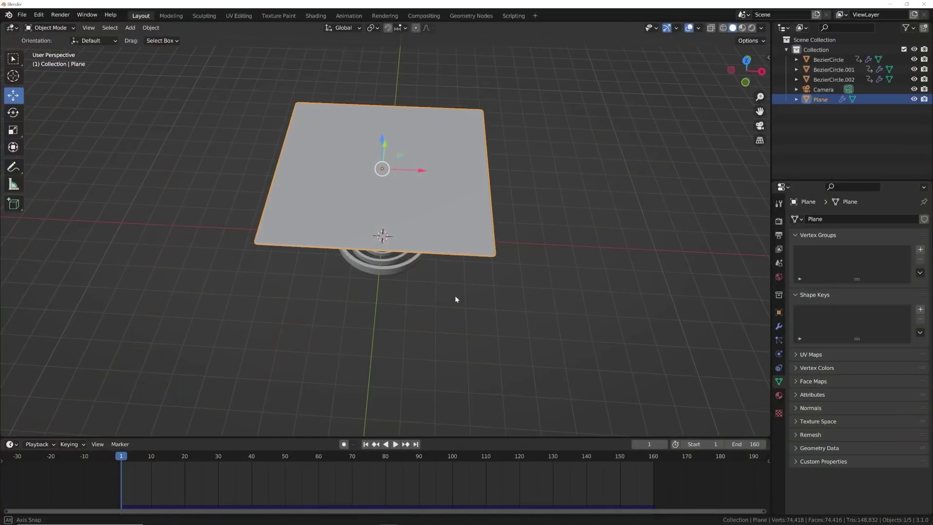
Return to Blender, go to frame 39 and display the draped cloth in Material Preview shading.
middle_drag(455, 297, 455, 296)
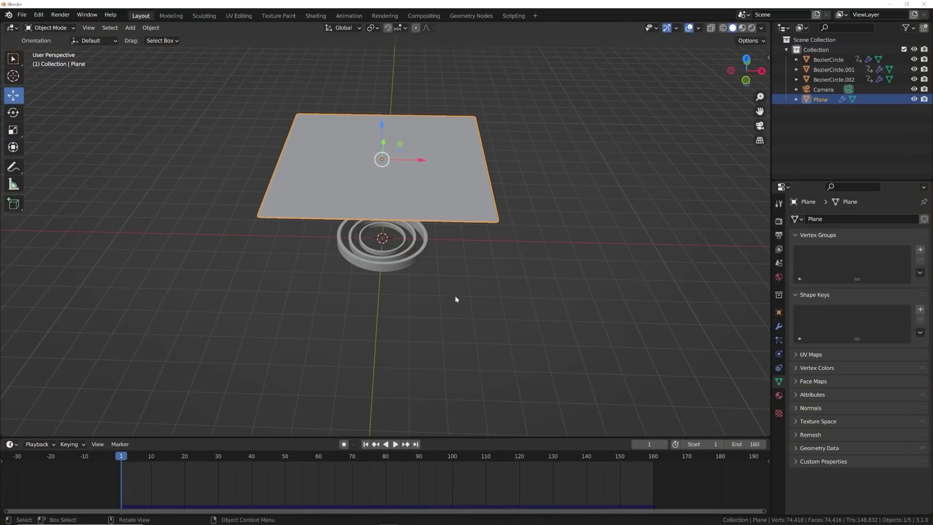
key(space)
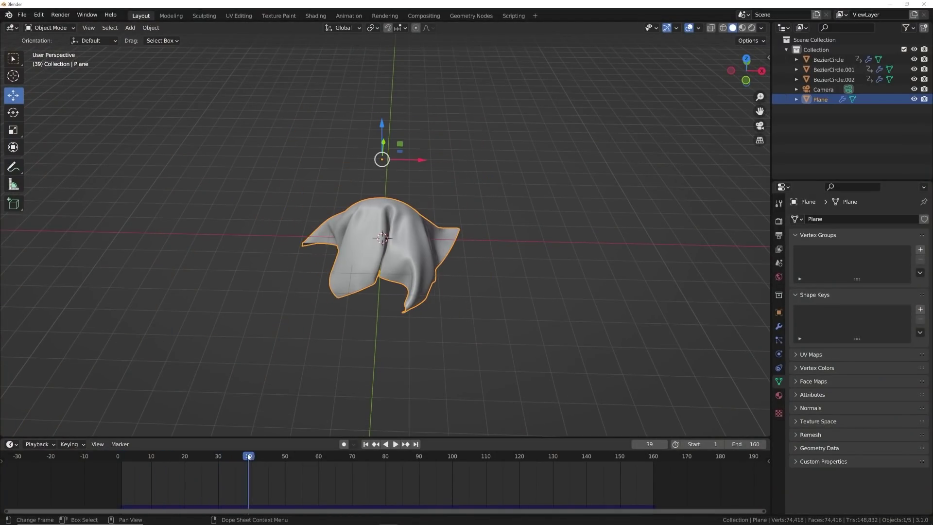
middle_drag(408, 265, 446, 264)
scroll(446, 264, up, 3)
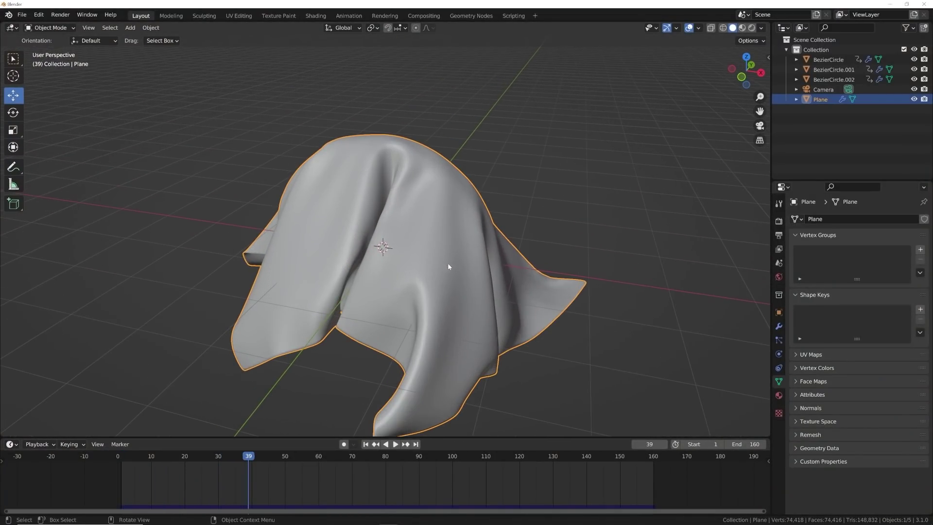
click(743, 28)
middle_drag(456, 290, 468, 267)
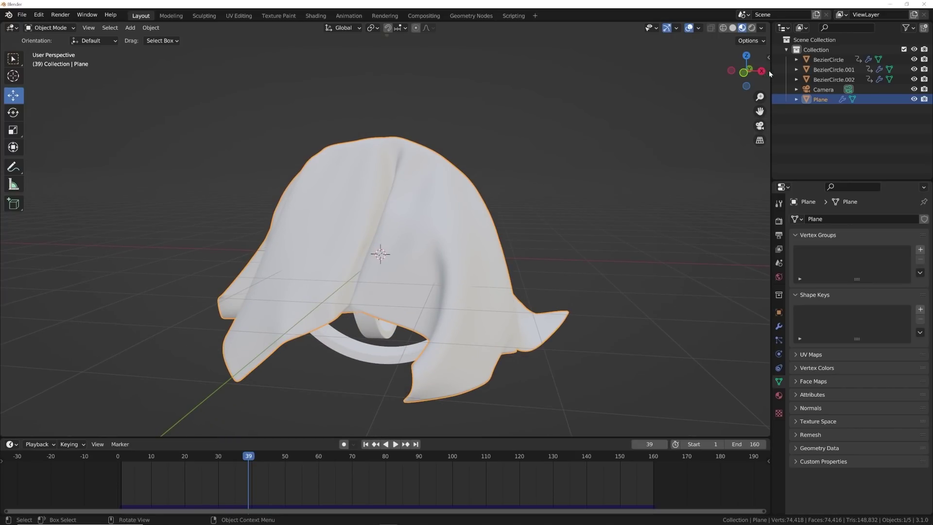
Add the Knitter Bands UV material from the Cloth UV category of Realtime Materials to the cloth plane.
drag(767, 57, 740, 146)
click(767, 139)
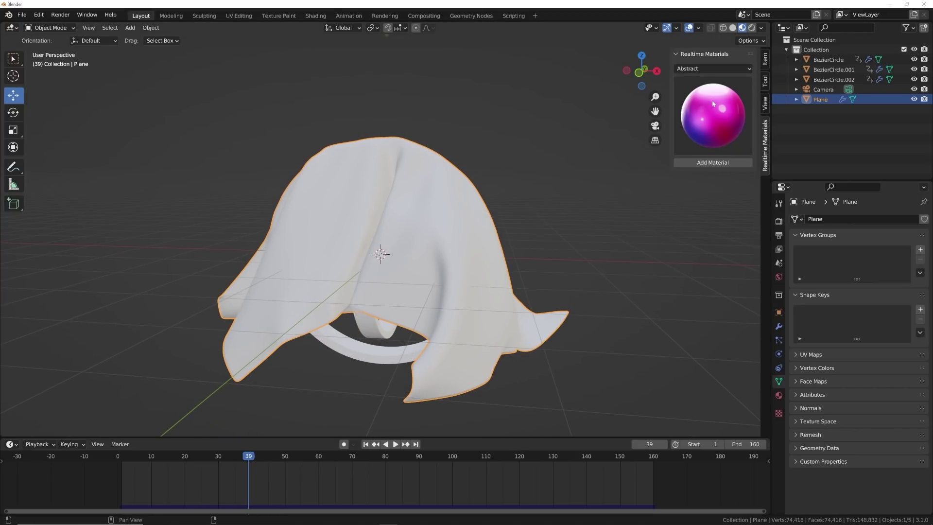
click(706, 70)
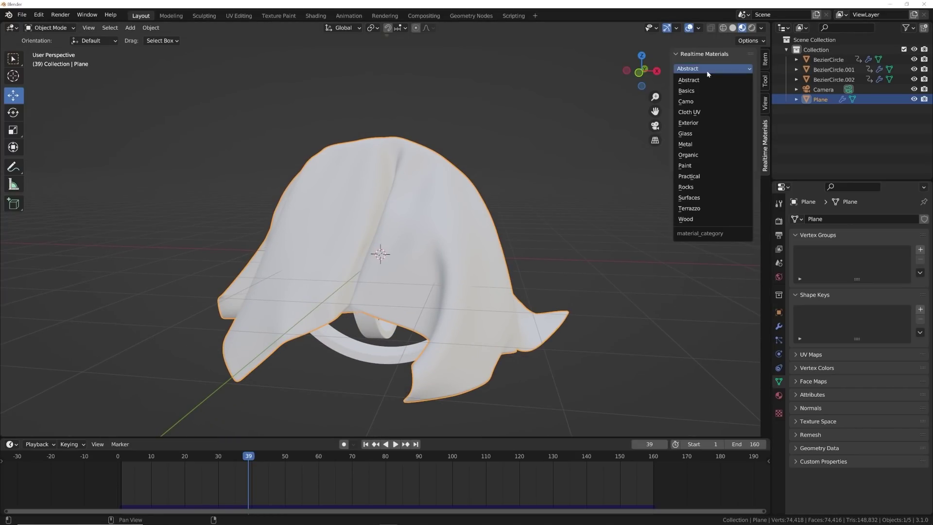
click(699, 115)
click(704, 112)
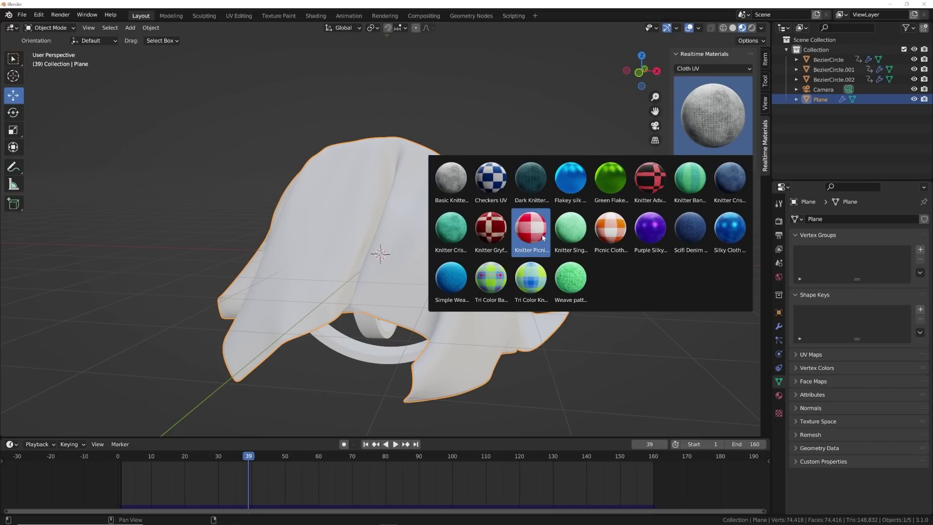
click(687, 185)
click(703, 163)
middle_drag(549, 237, 427, 290)
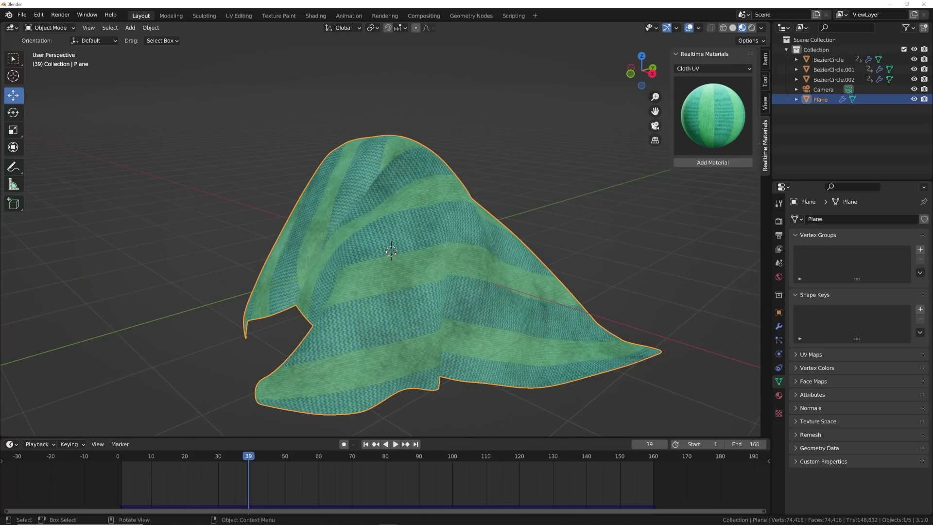
Switch the viewport to rendered shading, show the render settings and examine the knitted cloth from another angle.
click(751, 27)
click(779, 220)
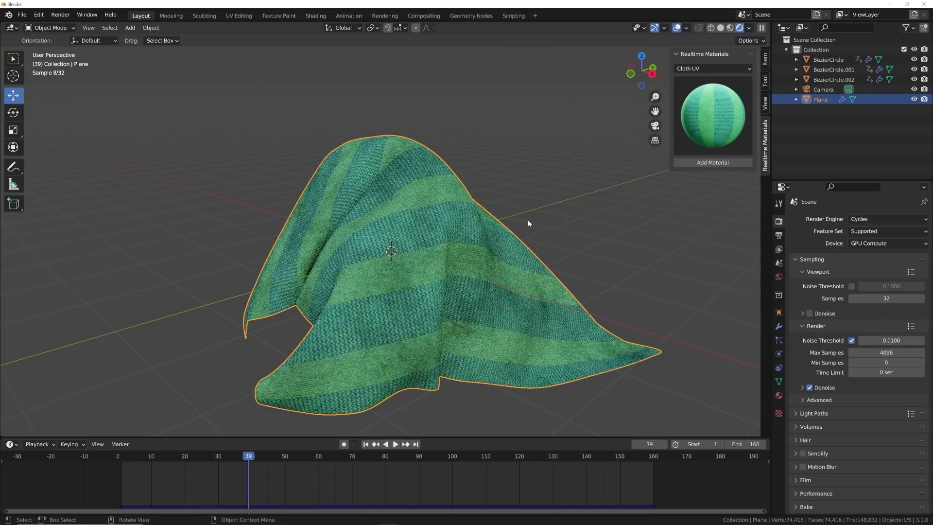
mouse_move(528, 220)
middle_down()
mouse_move(478, 217)
mouse_move(433, 225)
mouse_move(434, 232)
middle_up()
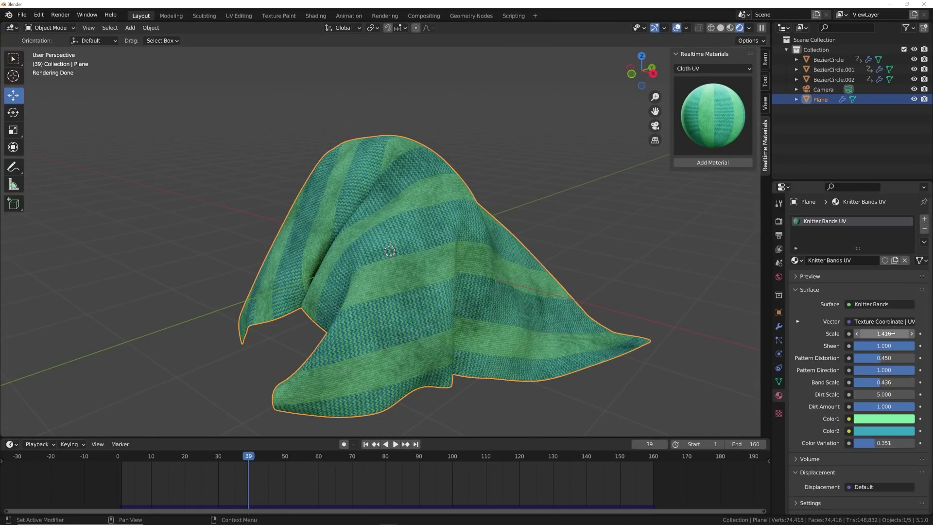
Set the Knitter Bands material's scale to 1.410, its Color1 to orange and its Color2 to light grey.
mouse_move(886, 334)
mouse_down()
mouse_move(910, 334)
mouse_move(875, 333)
mouse_move(894, 334)
mouse_up()
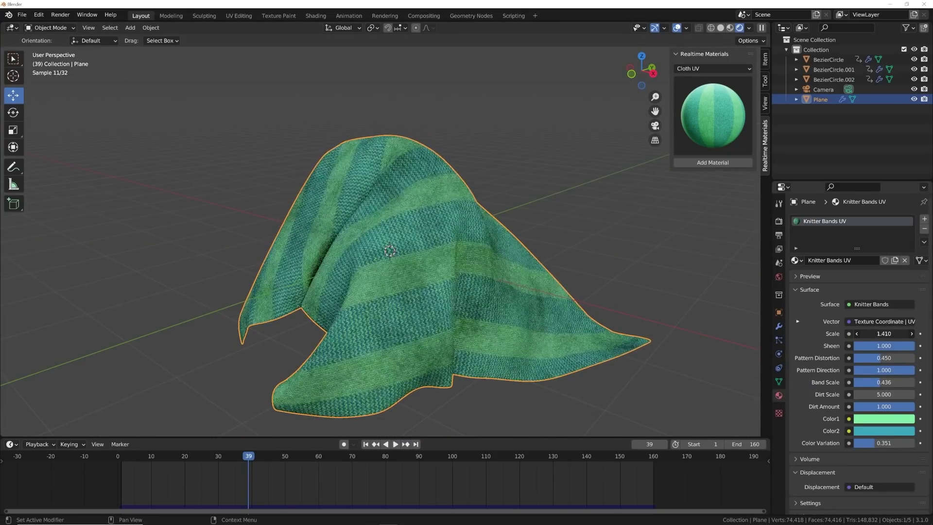
click(884, 419)
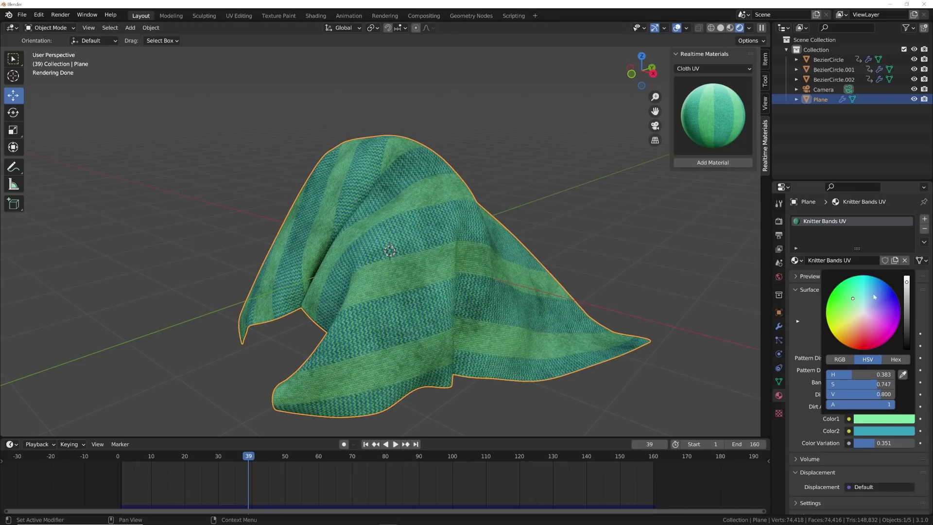
click(850, 346)
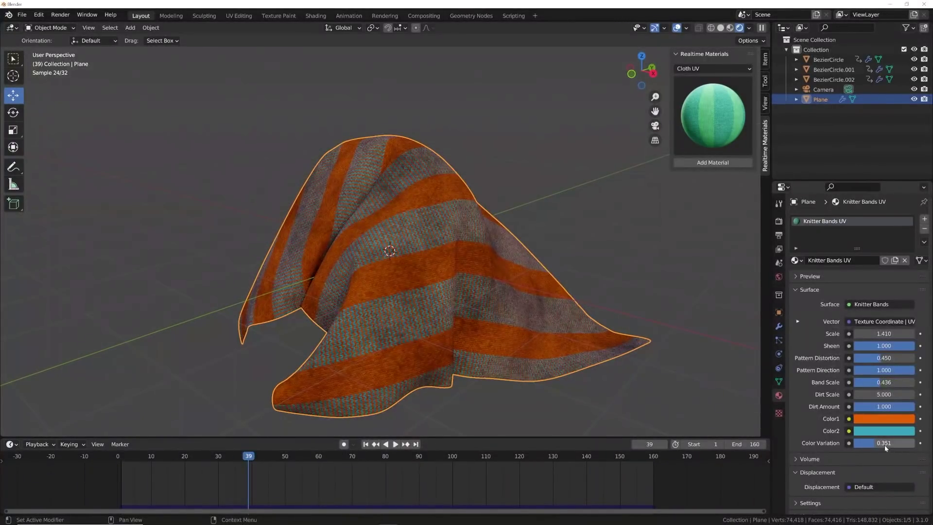
click(884, 430)
click(866, 325)
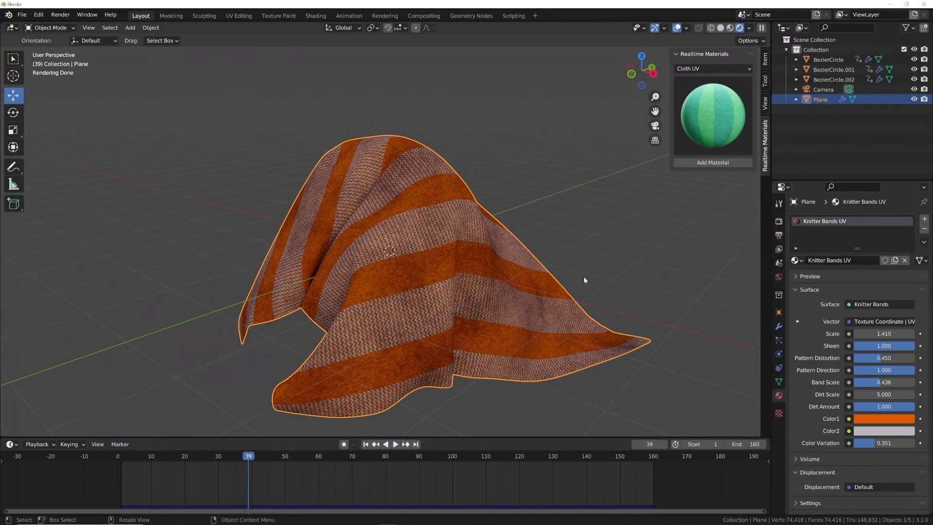
Play the animation from the first frame in Material Preview, stopping at frame 89, and inspect the striped cloth in rendered shading.
middle_drag(585, 277, 440, 214)
click(365, 444)
key(space)
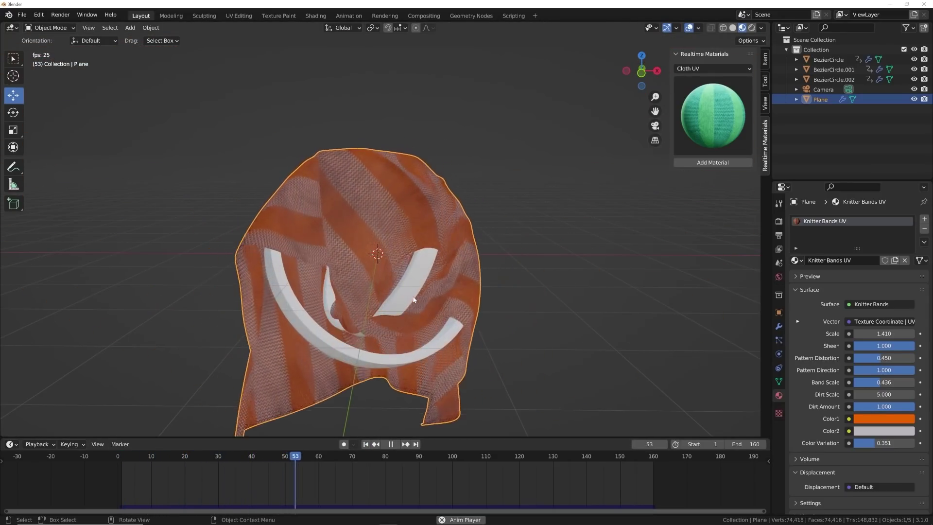
key(space)
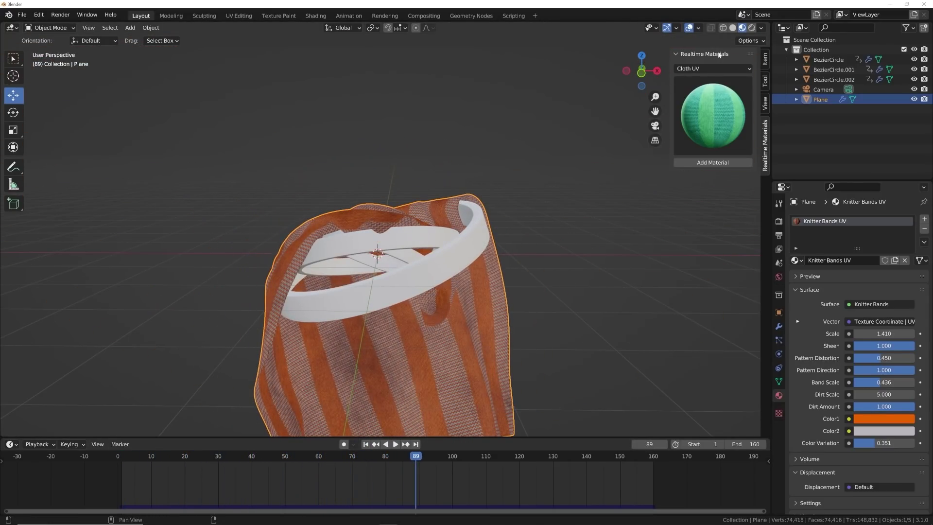
click(753, 28)
mouse_move(444, 242)
middle_down()
mouse_move(543, 273)
mouse_move(564, 267)
mouse_move(491, 270)
middle_up()
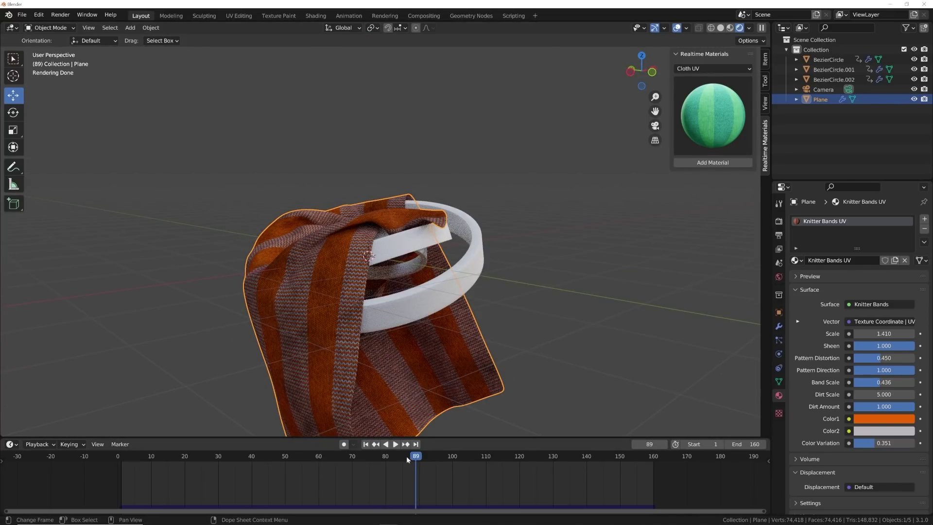
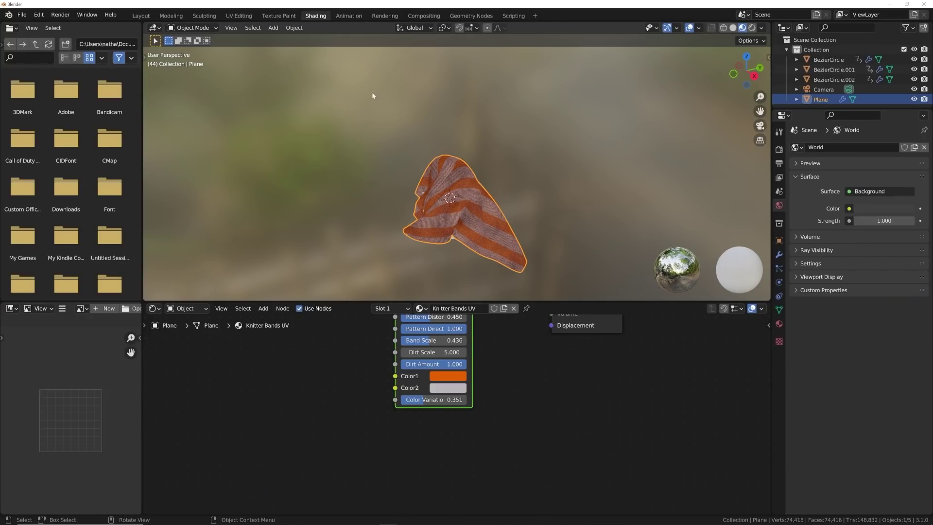
Remove the Knitter Bands UV material from the cloth plane, widen the node editor and create a new material.
click(513, 309)
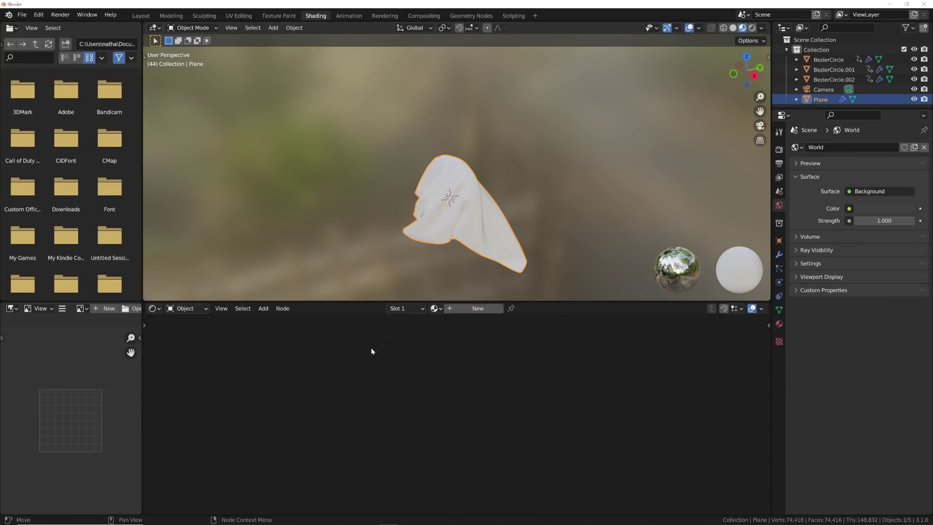
drag(144, 297, 87, 321)
click(400, 309)
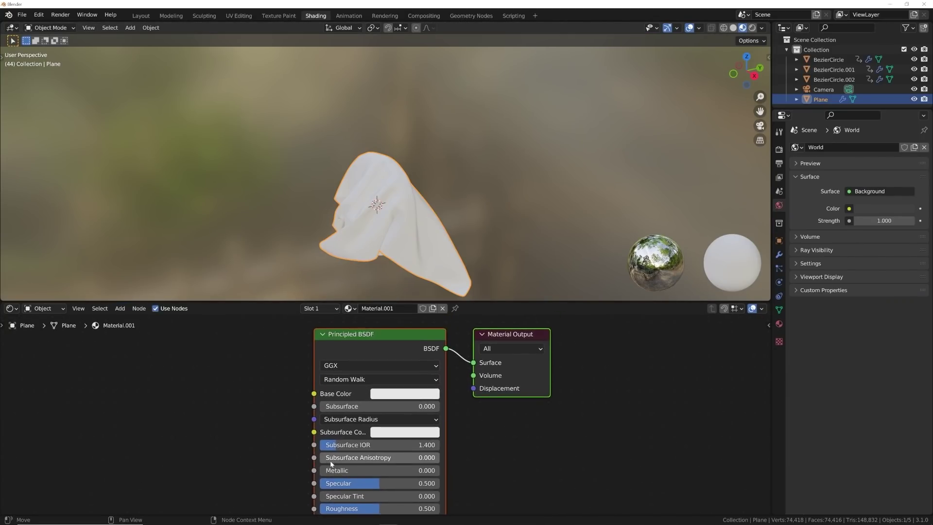
Add Texture Coordinate, Mapping and Image Texture nodes feeding the Principled BSDF's Base Color and place them beside it.
click(350, 349)
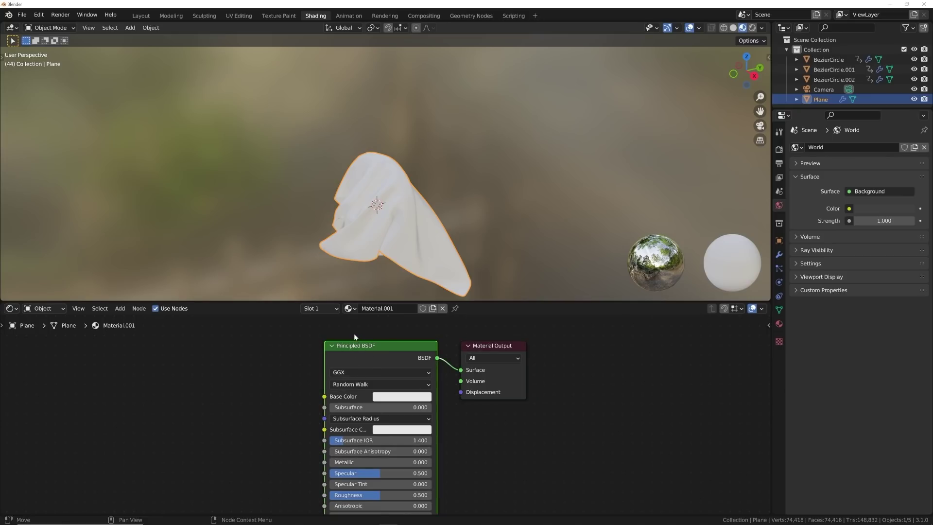
key(ctrl+t)
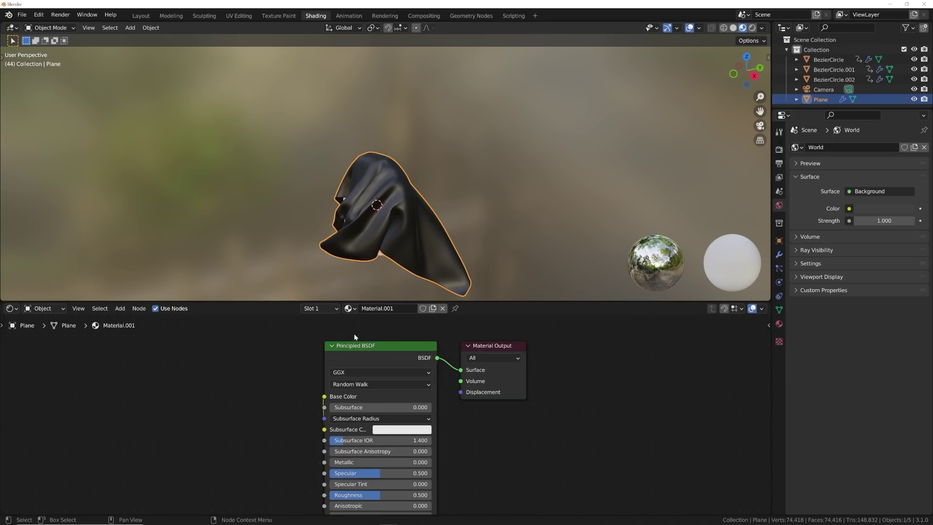
scroll(310, 405, down, 3)
key(g)
click(312, 365)
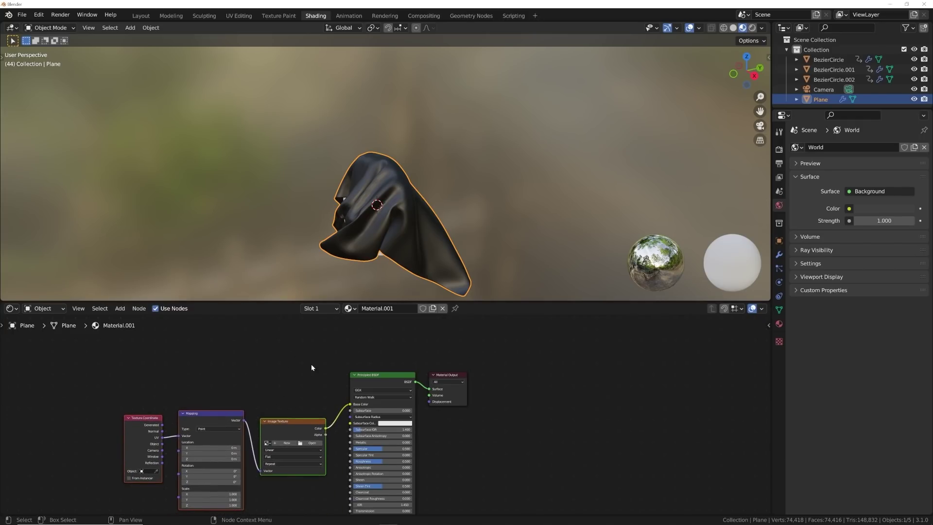
key(g)
click(308, 360)
scroll(160, 398, up, 5)
middle_drag(159, 397, 239, 382)
scroll(134, 379, up, 5)
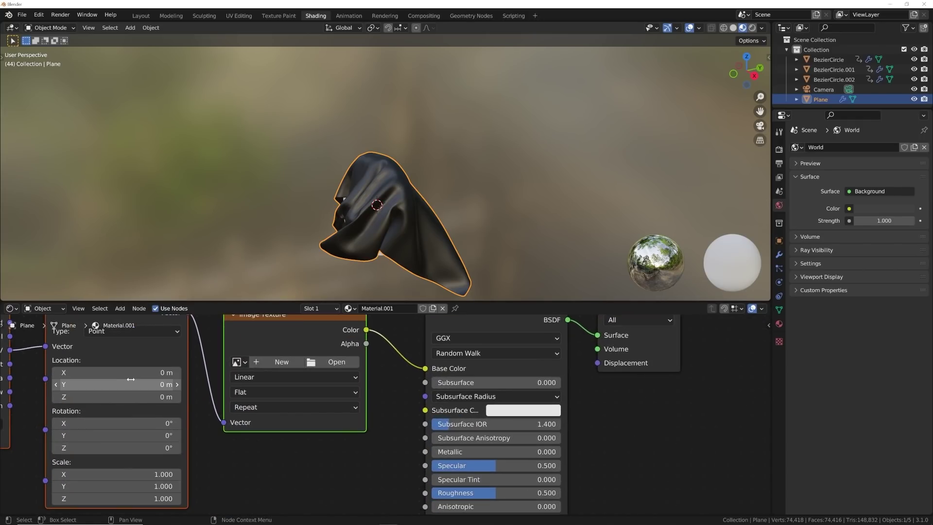
middle_drag(131, 381, 372, 397)
drag(250, 369, 266, 347)
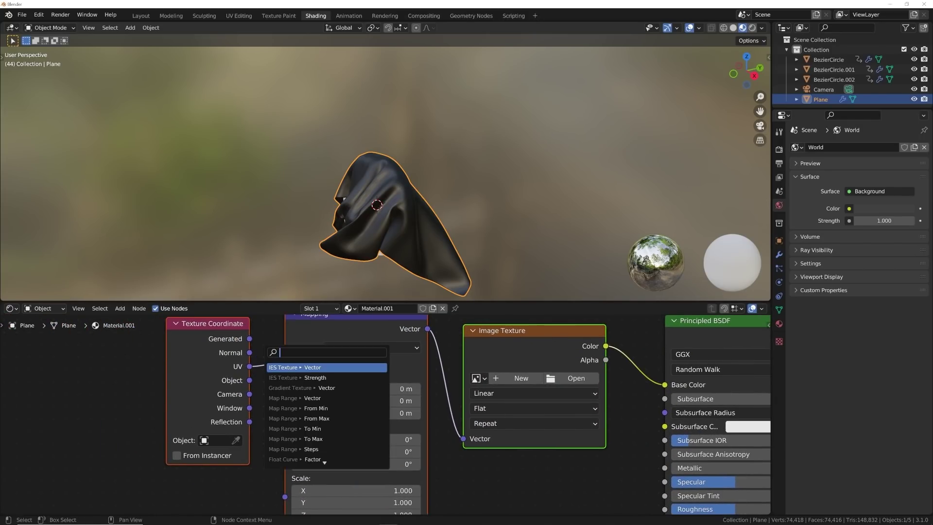
click(259, 332)
middle_drag(351, 355, 160, 361)
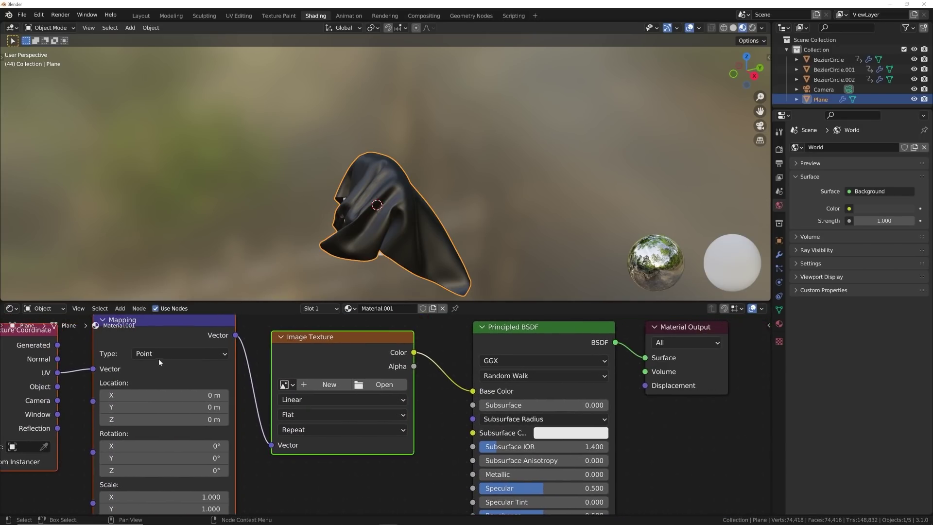
Load Fabric018_4K_Color.jpg from the Desktop's Fabric018_4K-JPG folder into the Image Texture node.
click(371, 385)
click(250, 222)
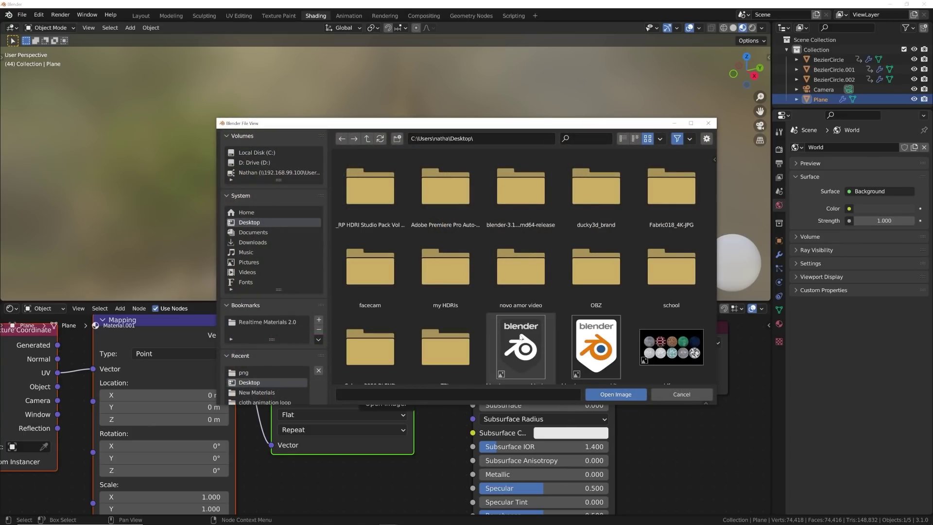
scroll(510, 330, down, 3)
scroll(482, 327, up, 2)
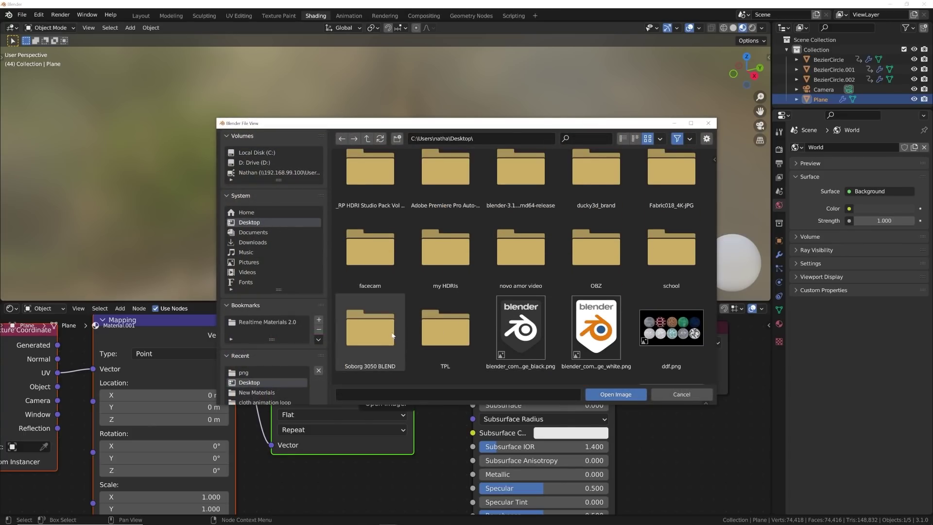
click(670, 200)
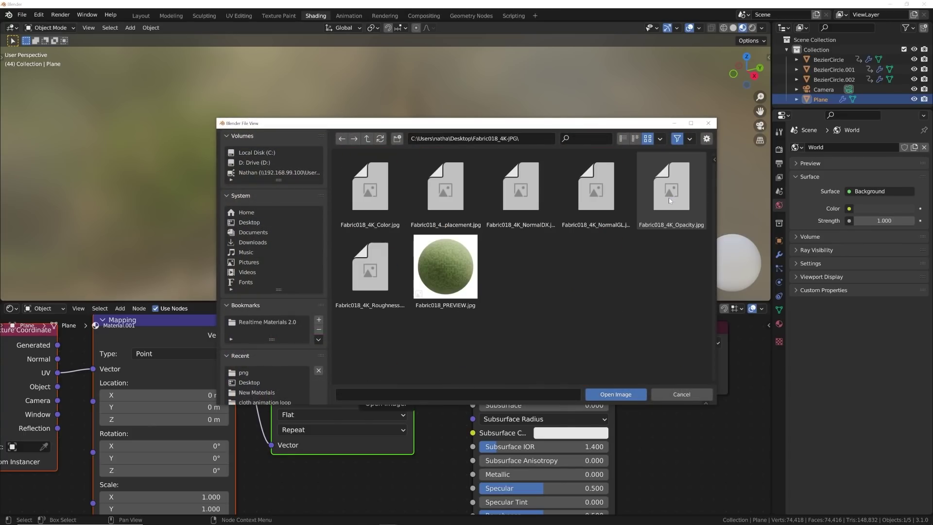
double_click(374, 209)
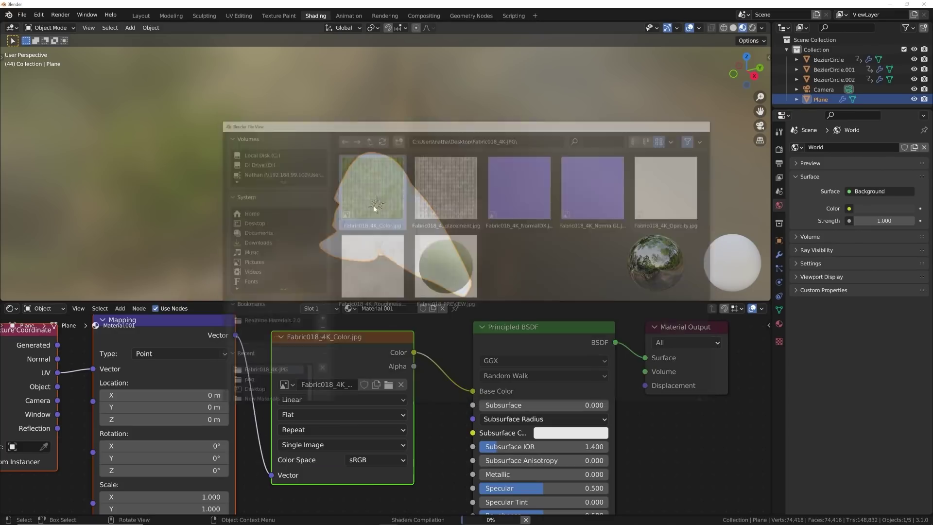
Set the Mapping node's X, Y and Z scale to 9.030 and check the weave on the cloth.
middle_drag(415, 368, 618, 309)
middle_drag(367, 219, 445, 206)
scroll(392, 434, up, 3)
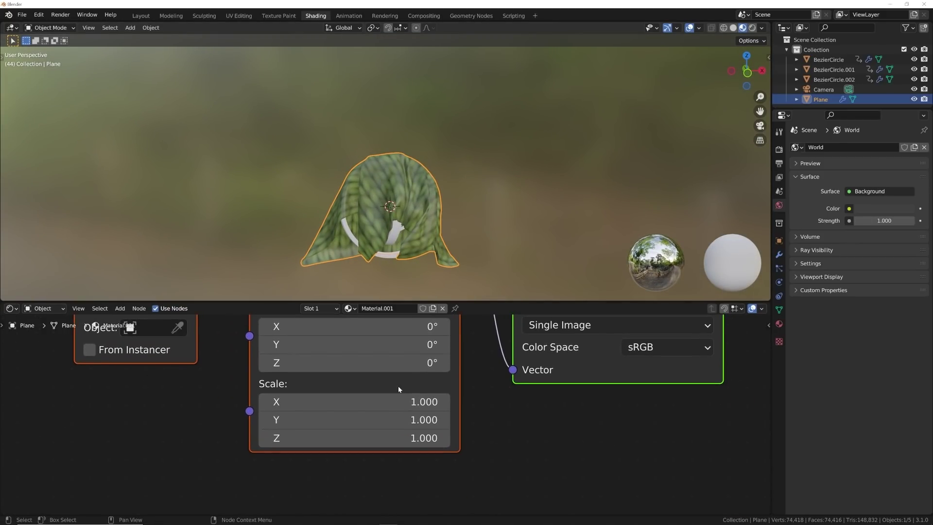
drag(379, 402, 481, 438)
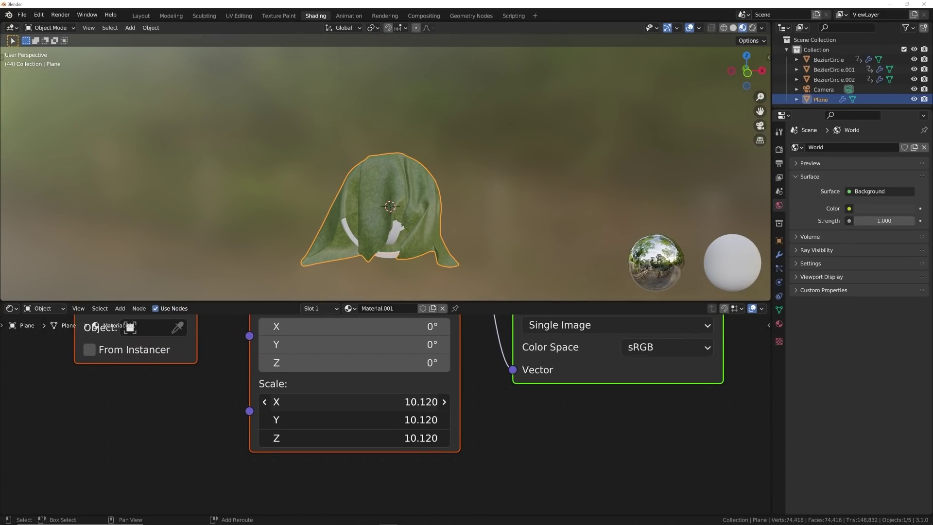
drag(393, 438, 393, 438)
scroll(409, 198, up, 4)
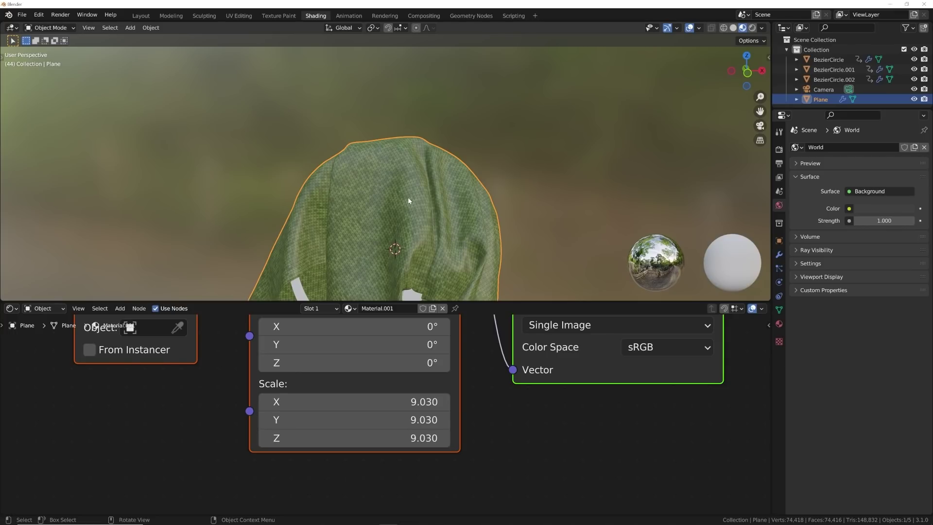
scroll(407, 196, down, 3)
scroll(559, 333, down, 5)
Spread the texture nodes away from the Principled BSDF to make room for more maps and enlarge the node editor.
middle_drag(563, 328, 298, 379)
scroll(297, 378, down, 4)
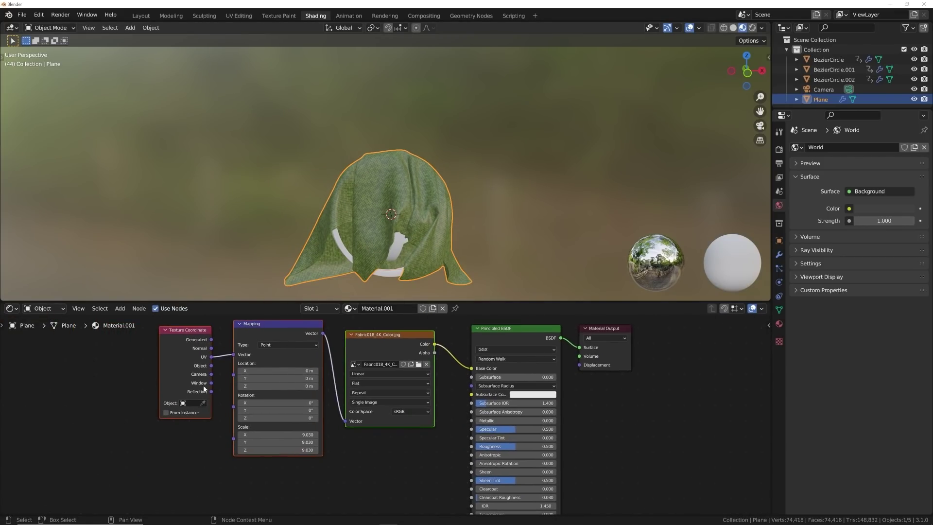
middle_drag(307, 391, 356, 389)
key(g)
click(197, 405)
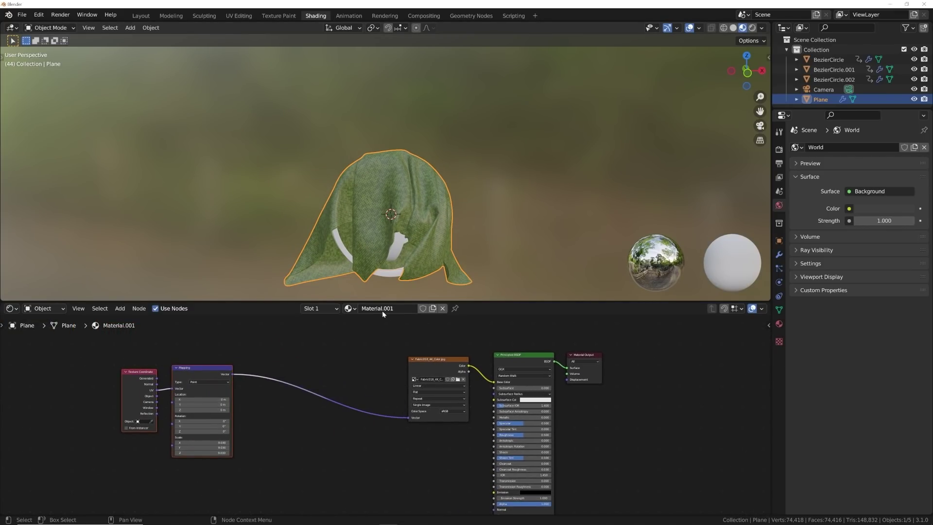
drag(418, 301, 417, 202)
scroll(437, 157, up, 4)
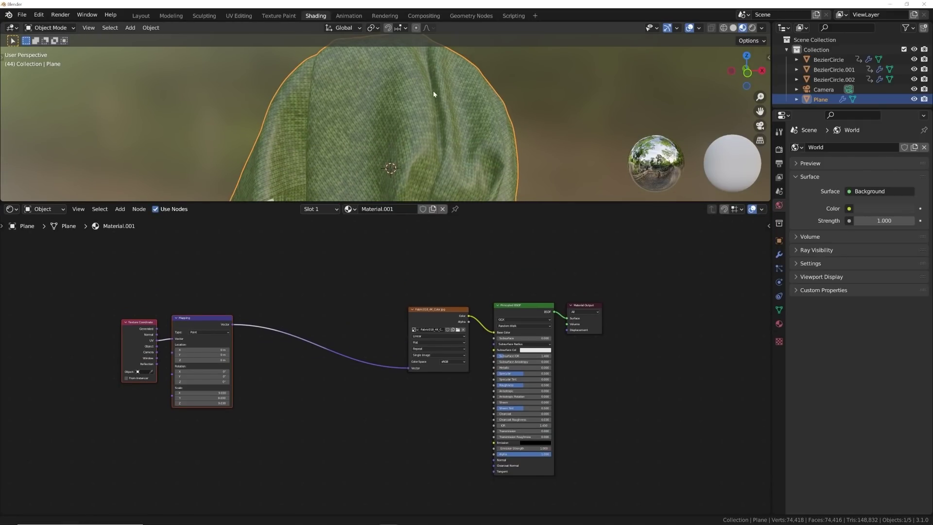
drag(436, 309, 394, 280)
scroll(395, 129, up, 3)
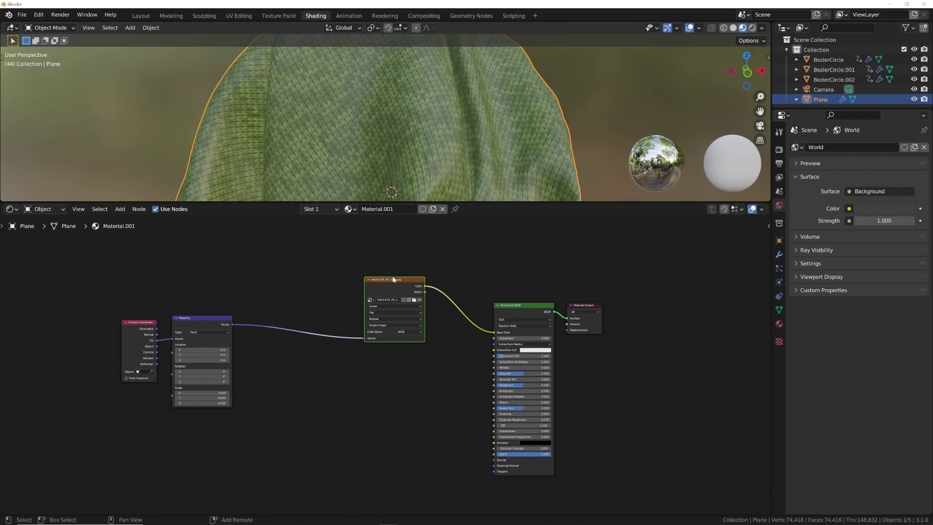
Duplicate the colour Image Texture node below the original and connect the Mapping vector to the copy.
key(shift+d)
click(393, 350)
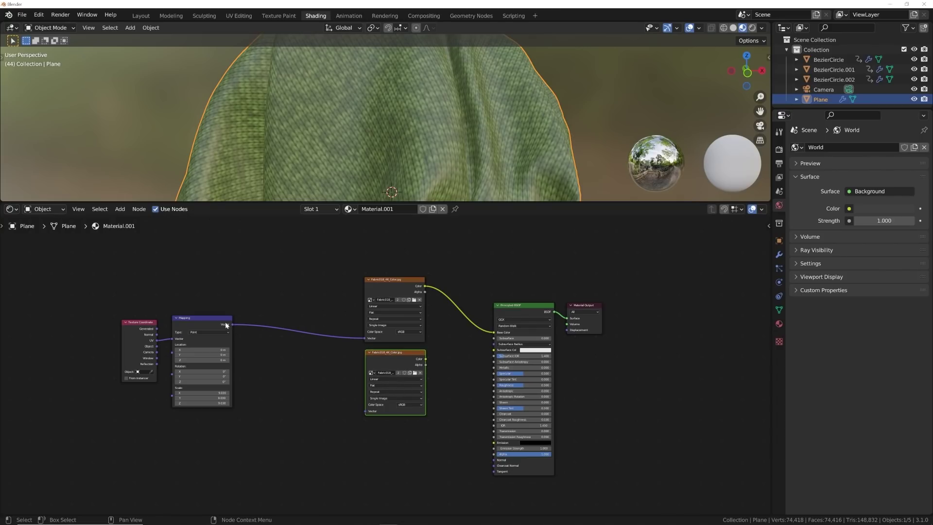
drag(232, 323, 367, 411)
scroll(384, 365, up, 3)
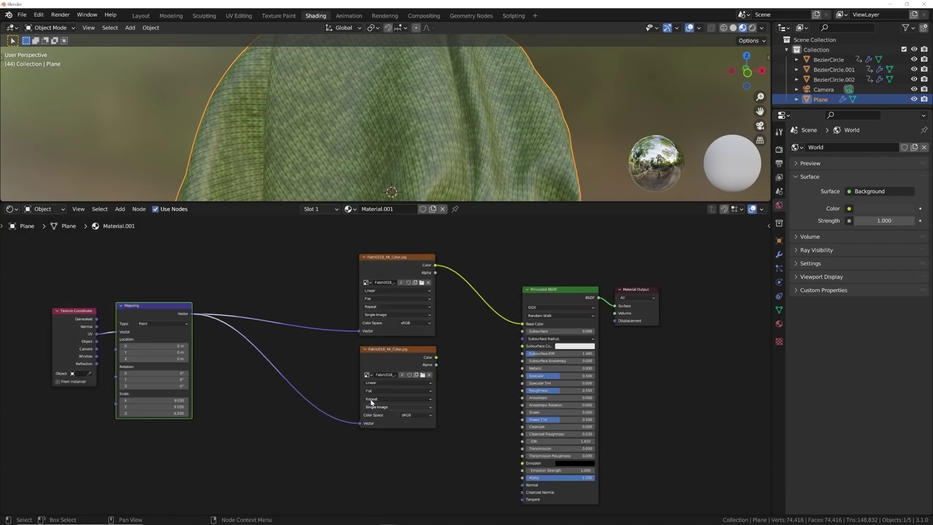
Load Fabric018_4K_Roughness.jpg into the duplicated texture, set it to Non-Color and connect its colour output to the BSDF's Roughness.
click(436, 379)
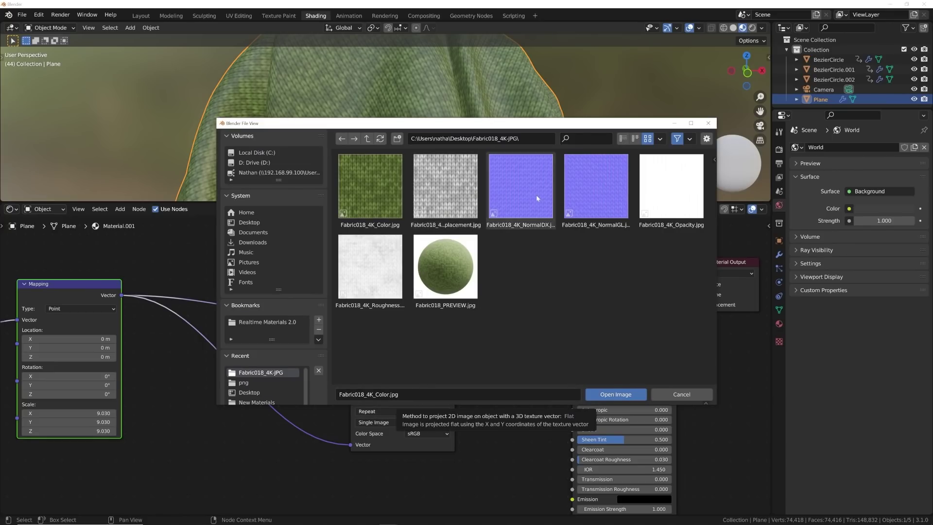
click(376, 254)
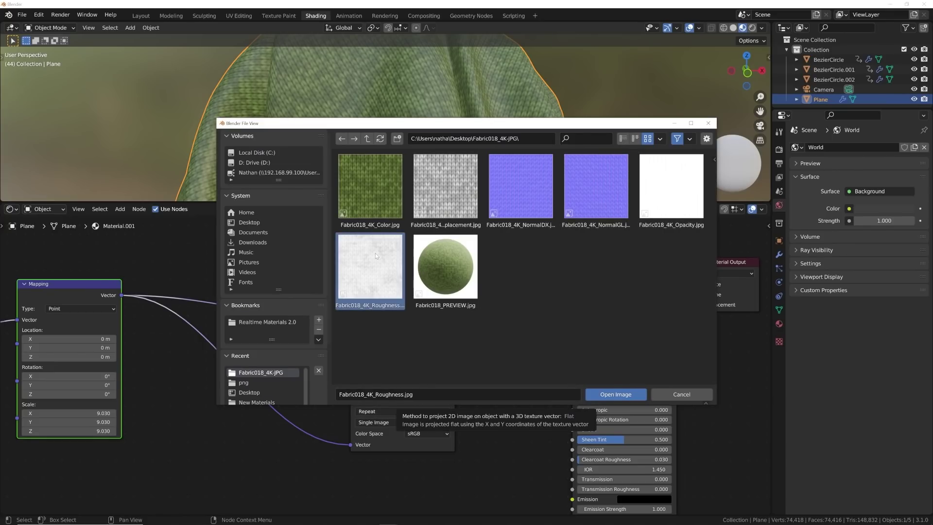
double_click(376, 252)
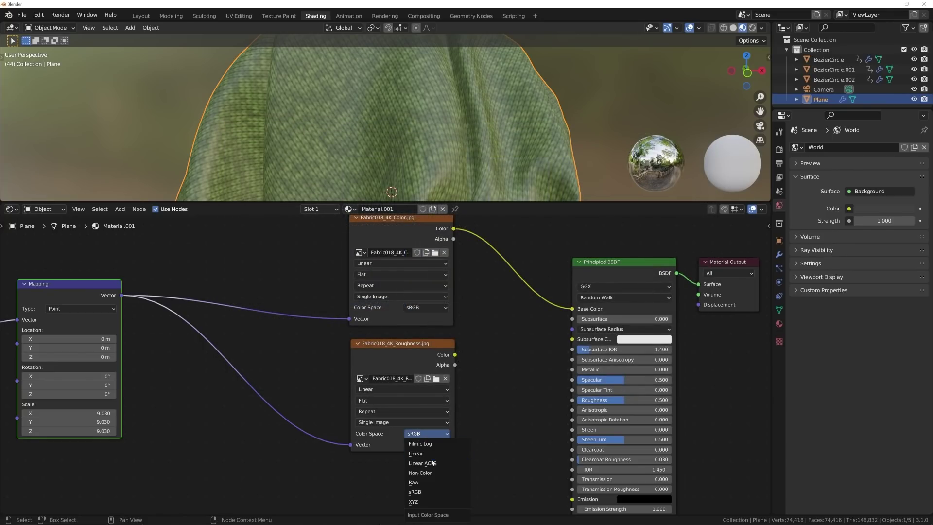
click(427, 475)
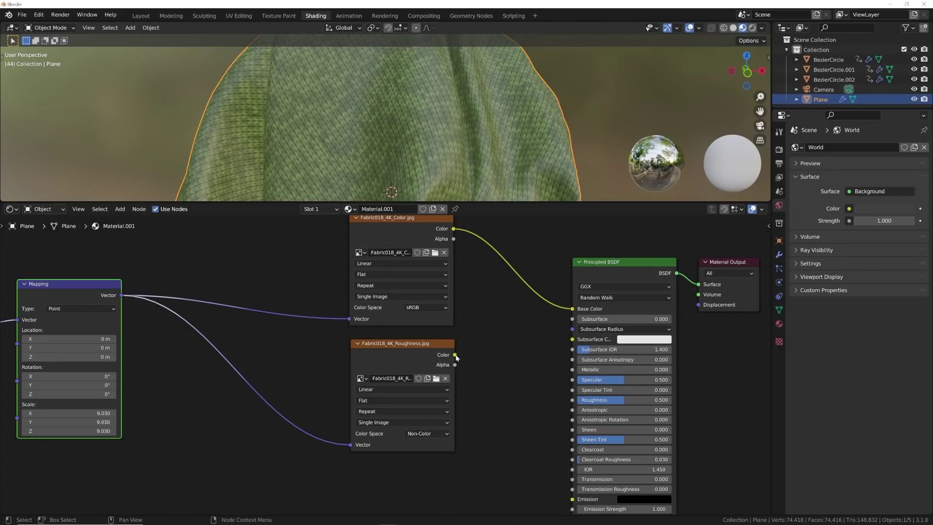
mouse_move(455, 355)
mouse_down()
mouse_move(572, 383)
mouse_move(572, 400)
mouse_up()
mouse_move(414, 142)
middle_down()
mouse_move(498, 124)
mouse_move(438, 120)
middle_up()
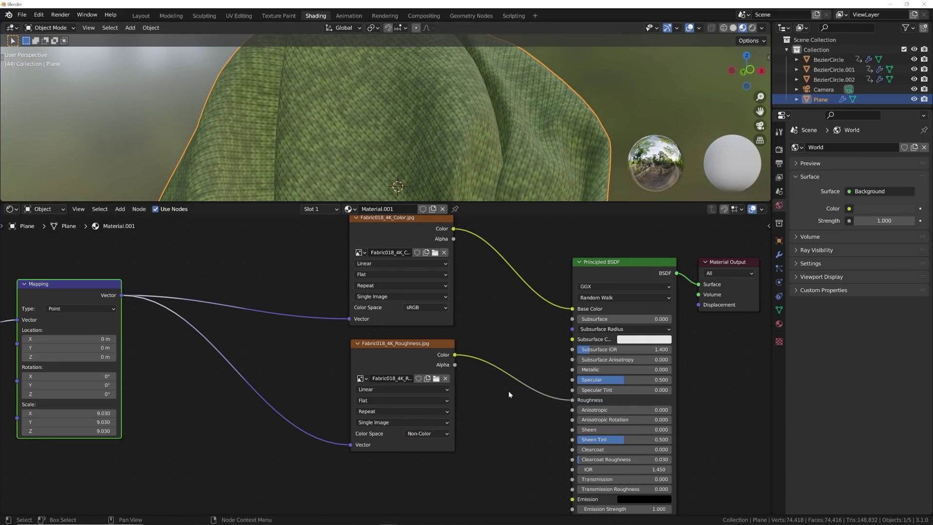
Add a Bump node below the roughness texture and connect it to the Principled BSDF's Normal input.
middle_drag(509, 391, 476, 327)
key(shift+a)
click(474, 296)
text(bum)
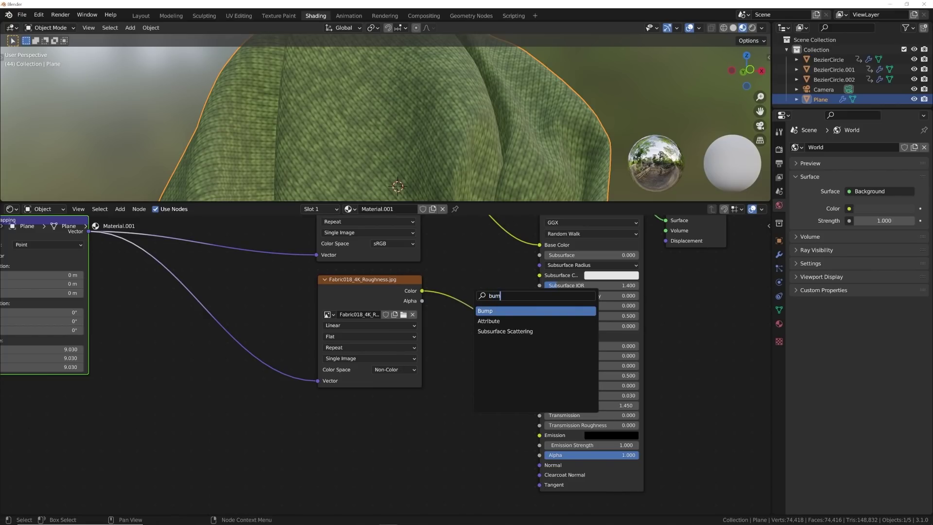
key(Return)
click(423, 437)
drag(453, 443, 540, 465)
Duplicate the roughness texture node beside the Bump node, make its image single-user and connect the Mapping vector to it.
click(351, 285)
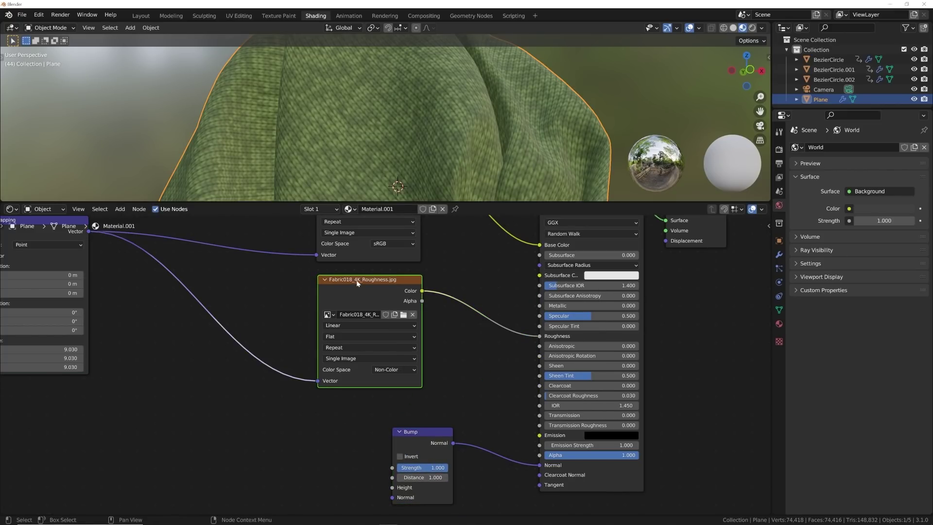
key(shift+d)
click(293, 436)
middle_drag(293, 436, 334, 364)
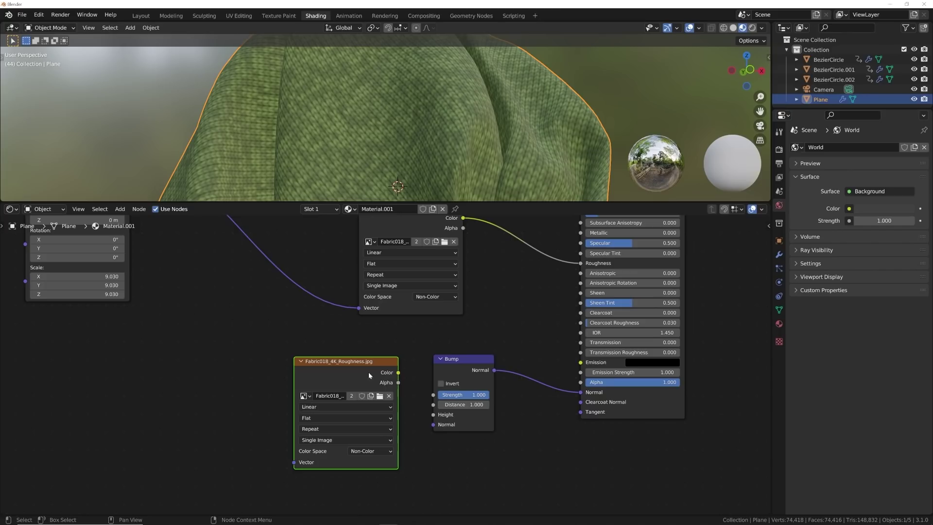
click(354, 397)
middle_drag(259, 336, 314, 383)
scroll(314, 383, down, 3)
drag(198, 232, 205, 335)
scroll(192, 331, up, 5)
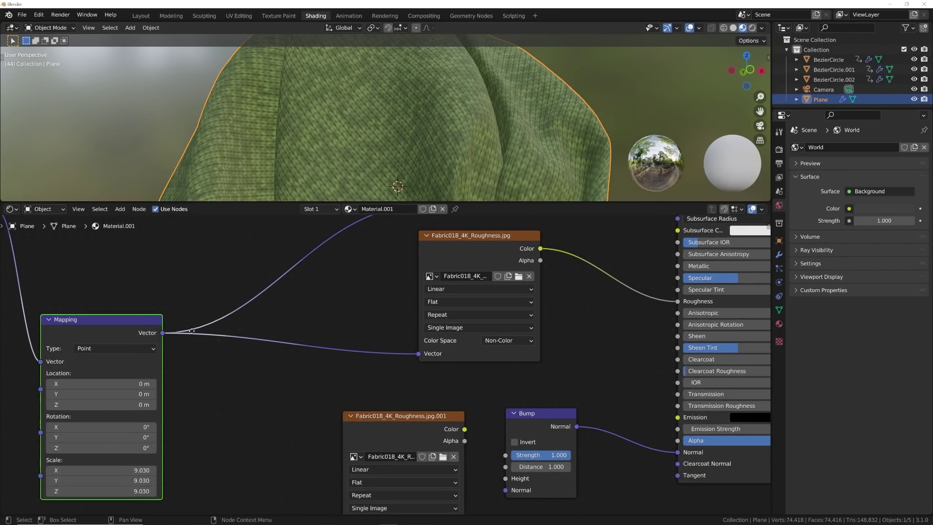
middle_drag(192, 331, 206, 282)
drag(176, 284, 356, 485)
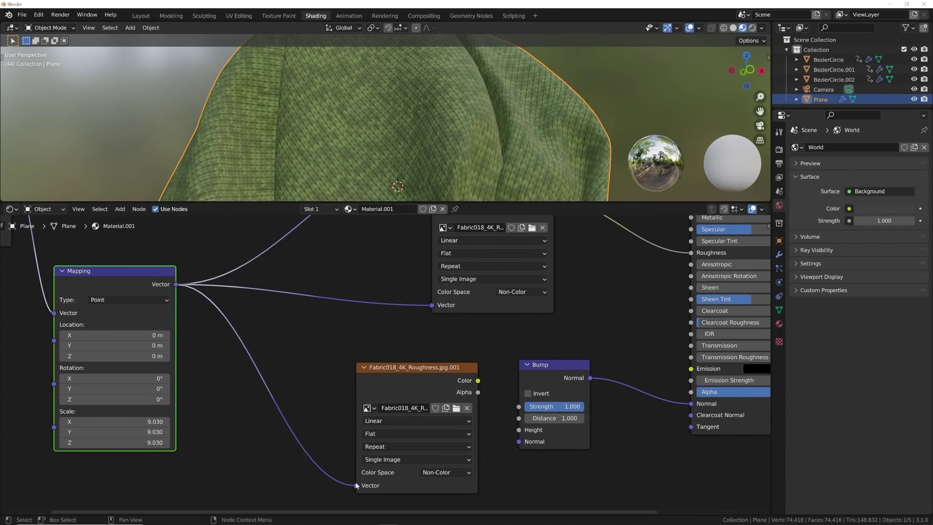
Load Fabric018_4K_Displacement.jpg into the texture node beside the Bump node.
click(456, 408)
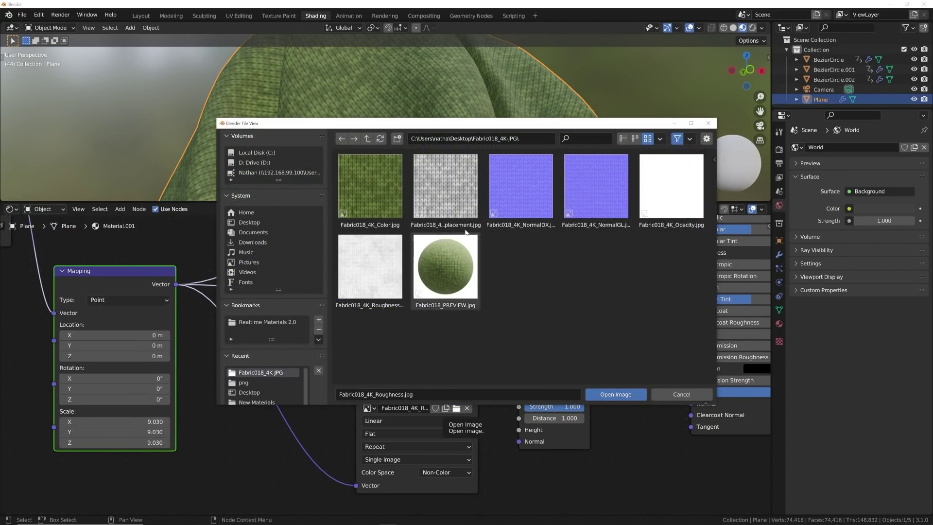
double_click(448, 208)
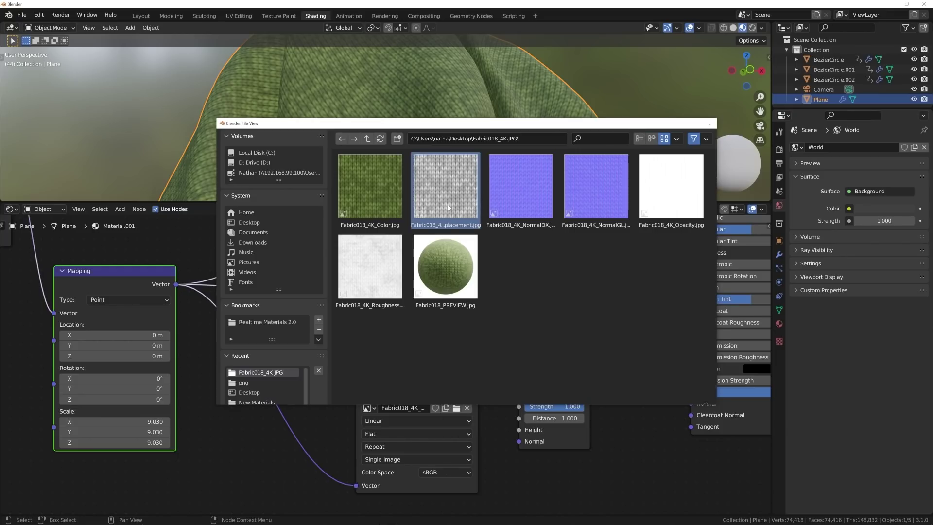
middle_drag(458, 417, 432, 400)
click(430, 392)
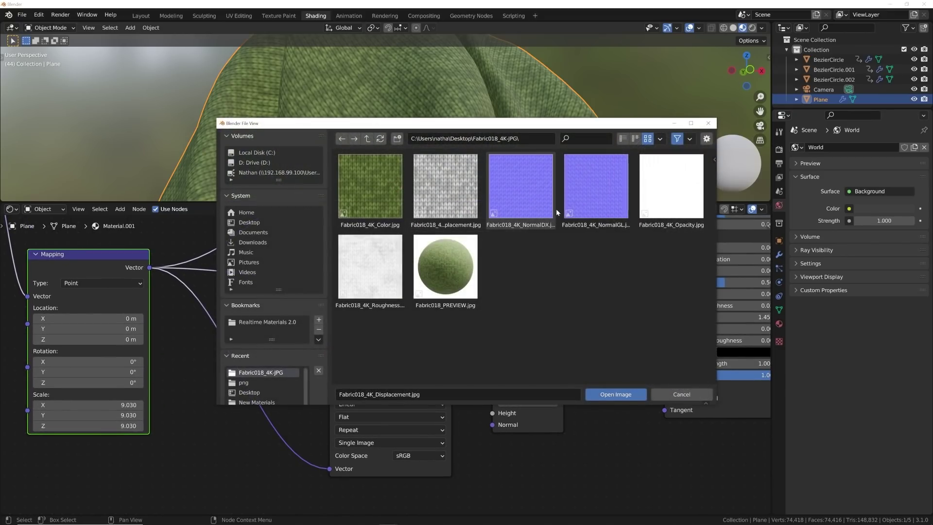
double_click(453, 199)
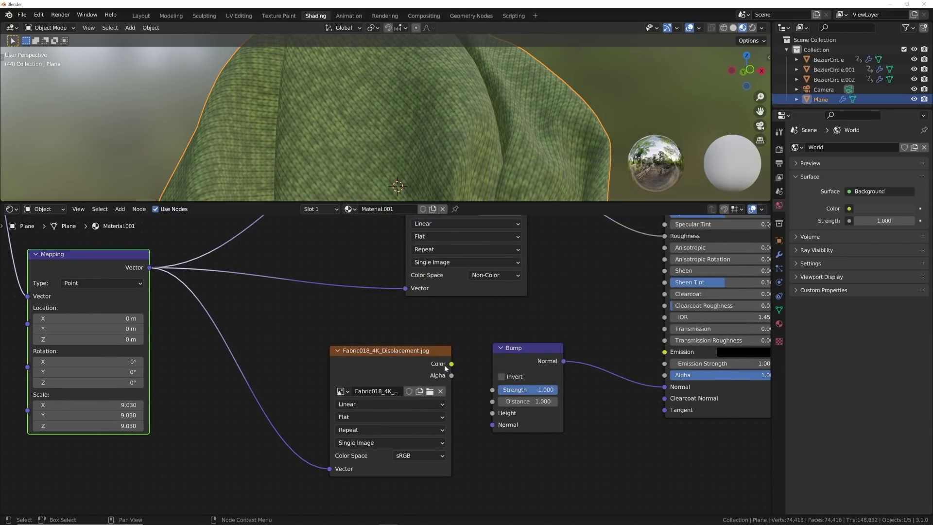
Connect the displacement texture's colour output to the Bump node's Height, with Distance set to 0.1 and Strength to about 0.38.
drag(452, 364, 488, 415)
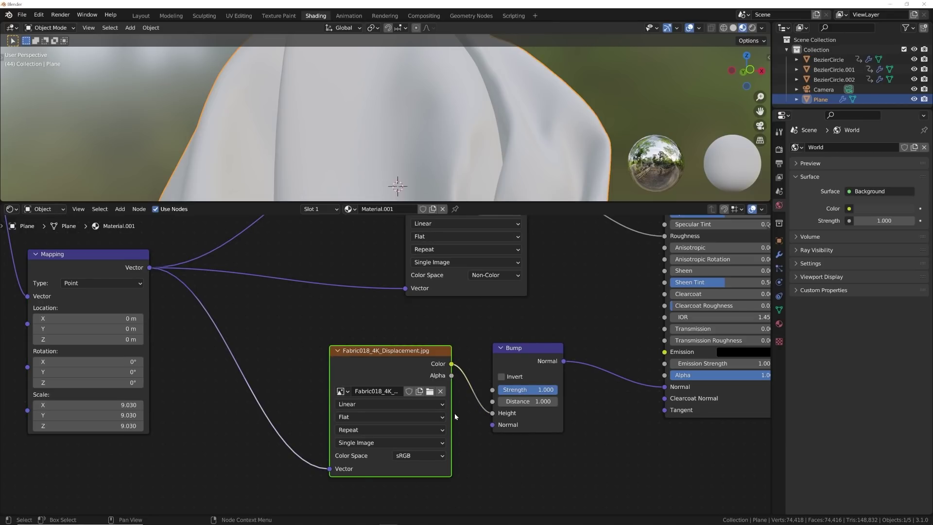
click(540, 402)
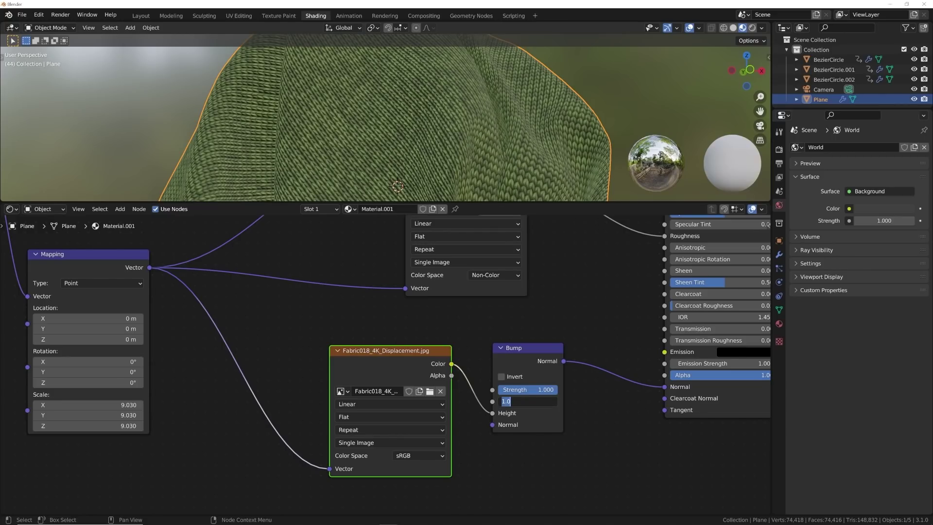
key(Return)
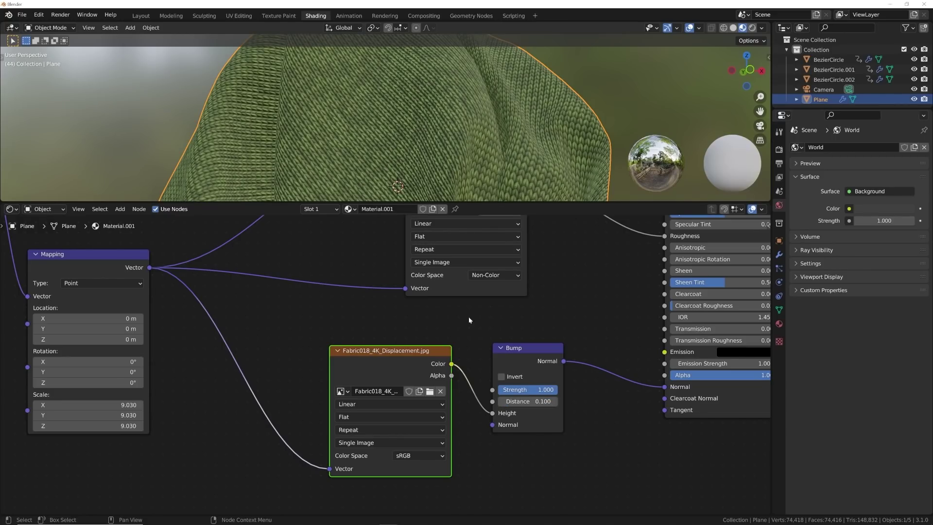
drag(530, 390, 482, 390)
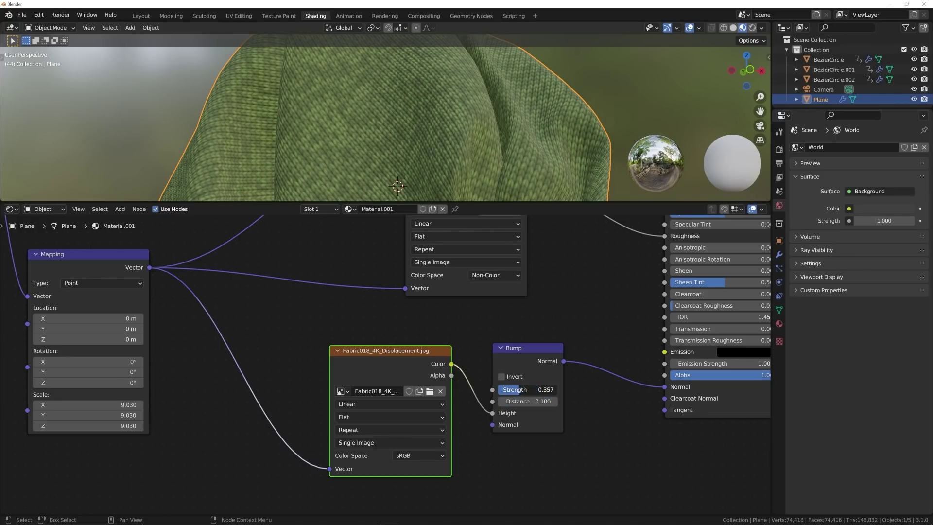
Preview the cloth in rendered shading lit by the preview HDRI instead of the scene world.
middle_drag(464, 184, 582, 120)
click(752, 28)
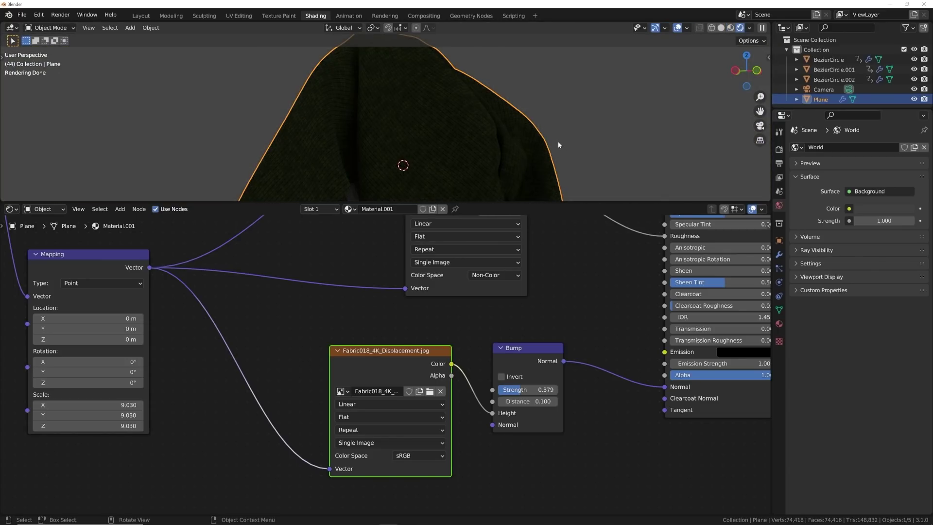
click(750, 27)
click(695, 87)
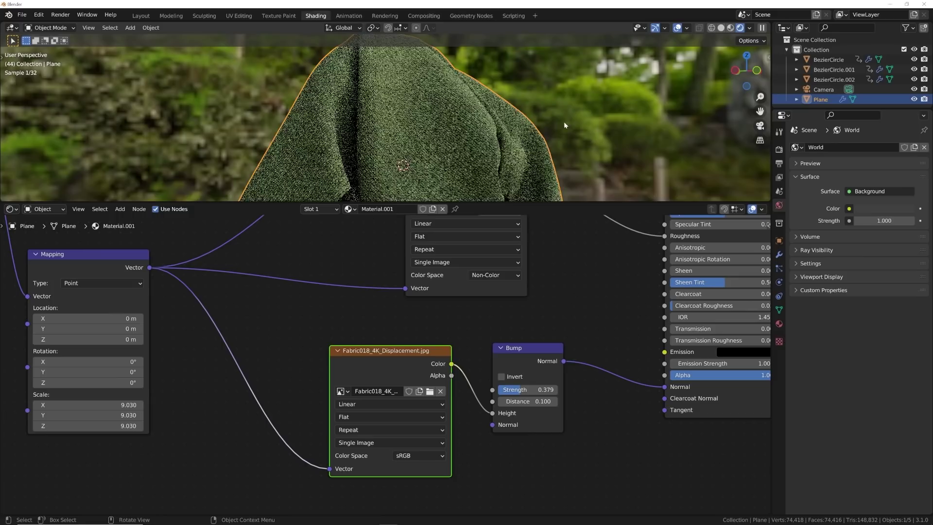
mouse_move(524, 141)
middle_down()
mouse_move(427, 147)
mouse_move(509, 140)
middle_up()
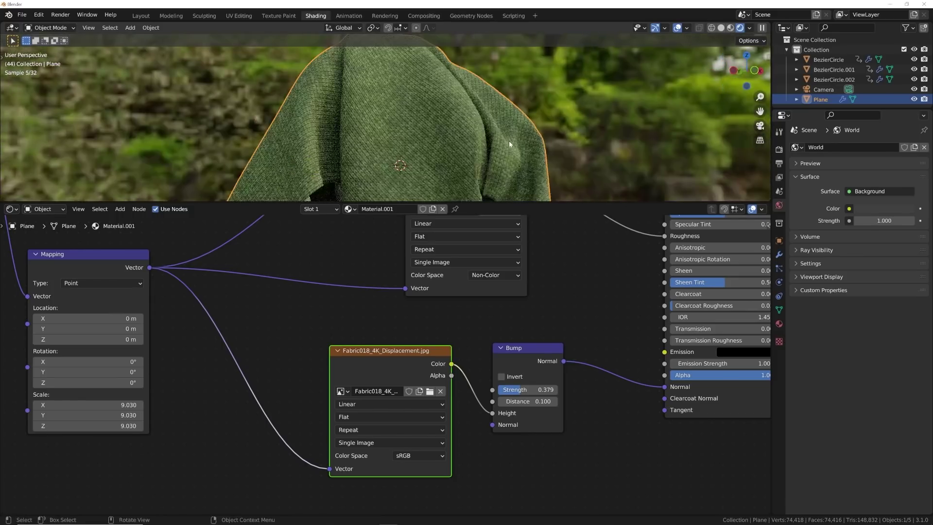
scroll(501, 138, down, 5)
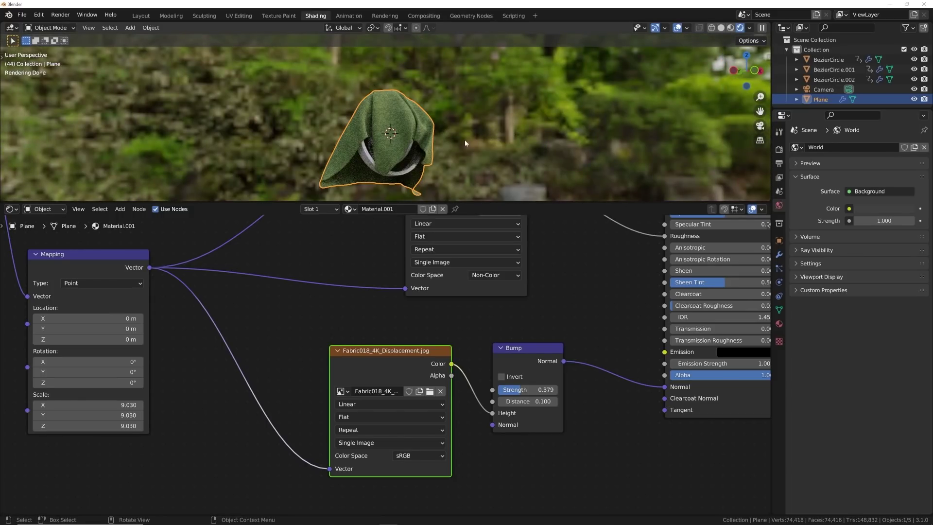
scroll(462, 145, up, 2)
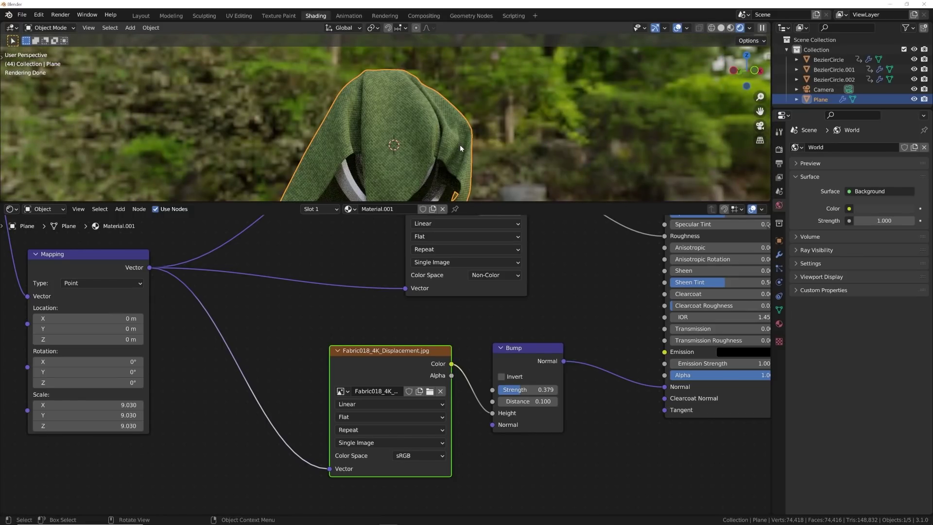
Return to the Layout workspace and play the animation from the first frame to examine the textured cloth, ending back at frame 1.
click(142, 16)
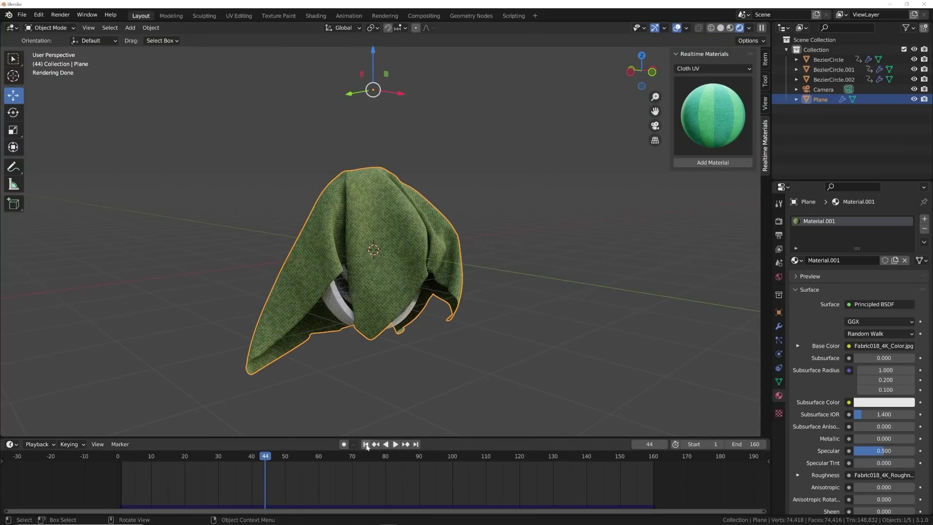
click(366, 445)
key(space)
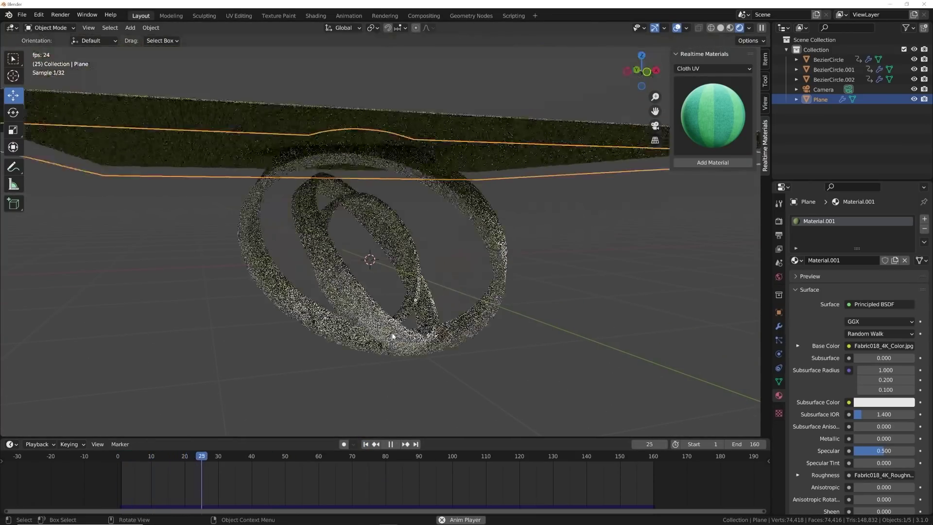
key(space)
key(space)
key(space)
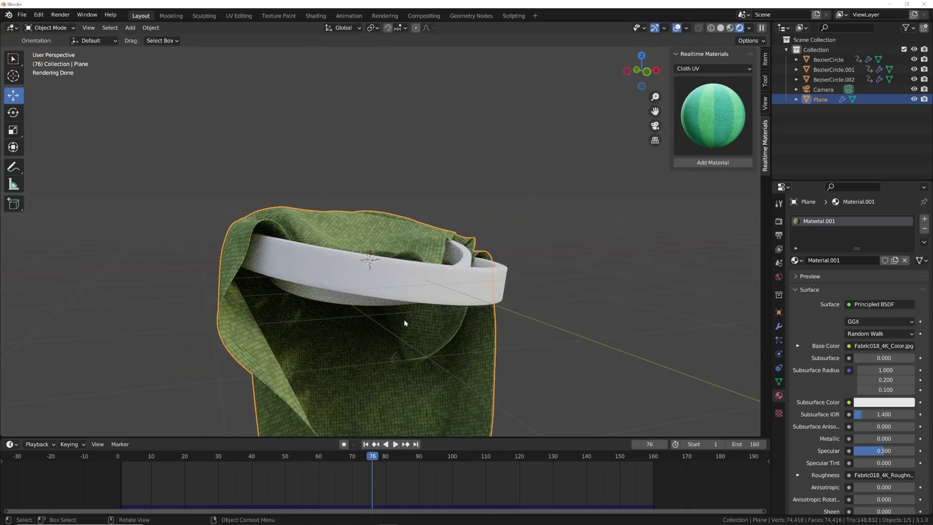
key(space)
key(space)
key(shift+Left)
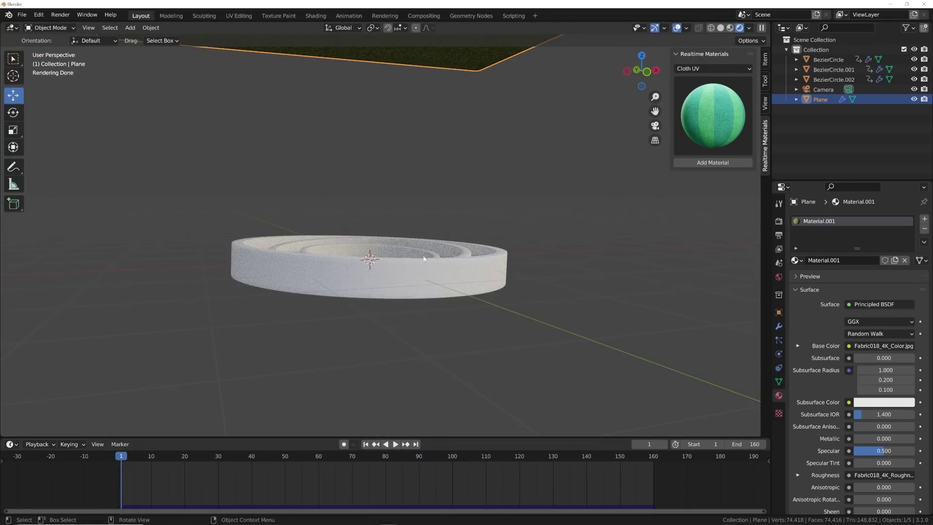
Give the outer ring a new material with Metallic 1.0, a darker grey base colour and Roughness about 0.306.
click(423, 258)
middle_drag(424, 259, 526, 309)
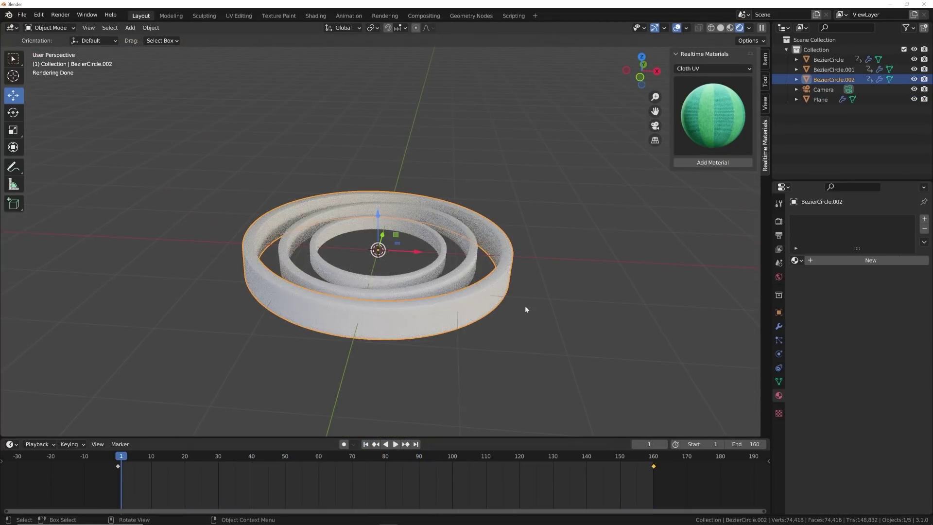
click(859, 261)
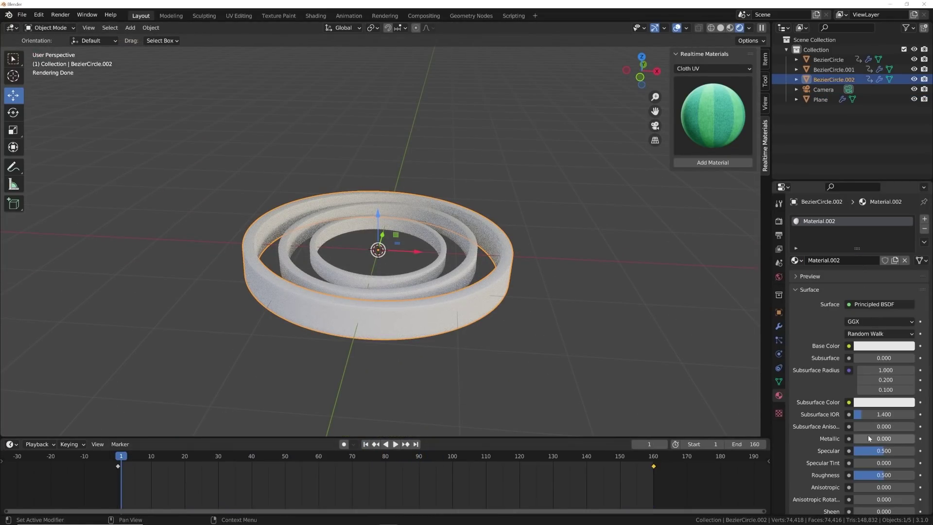
drag(870, 438, 913, 439)
click(884, 346)
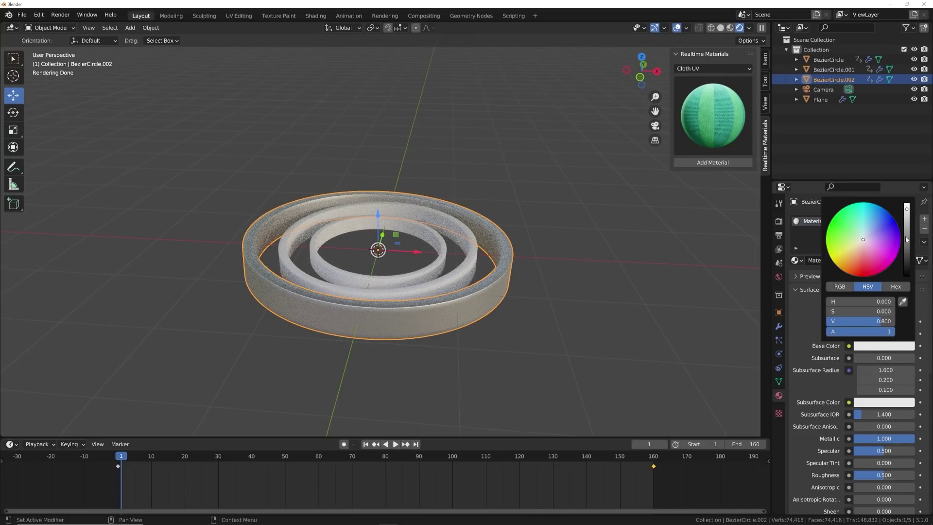
click(907, 239)
drag(885, 477, 873, 478)
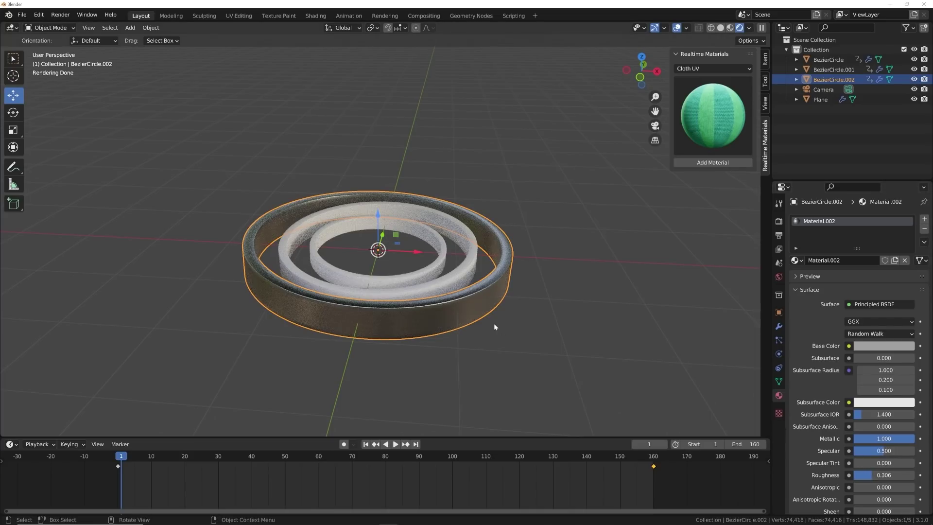
Link the outer ring's metallic material to the inner and middle rings.
click(444, 269)
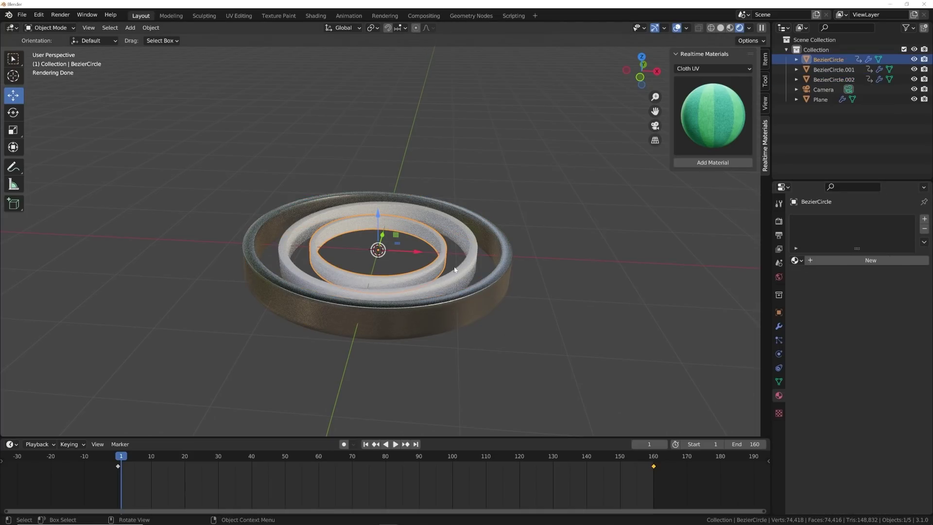
shift+click(464, 266)
shift+click(497, 273)
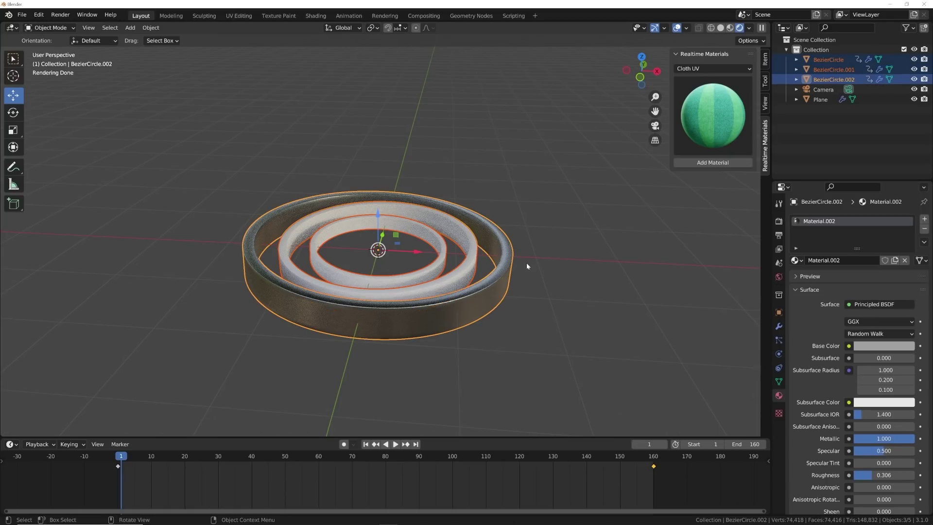
key(ctrl+l)
mouse_move(525, 261)
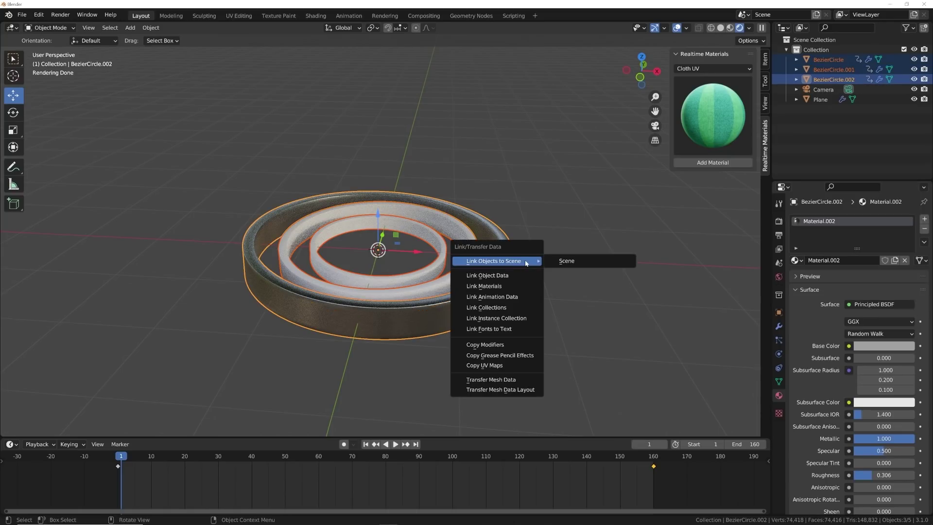
click(491, 286)
click(557, 290)
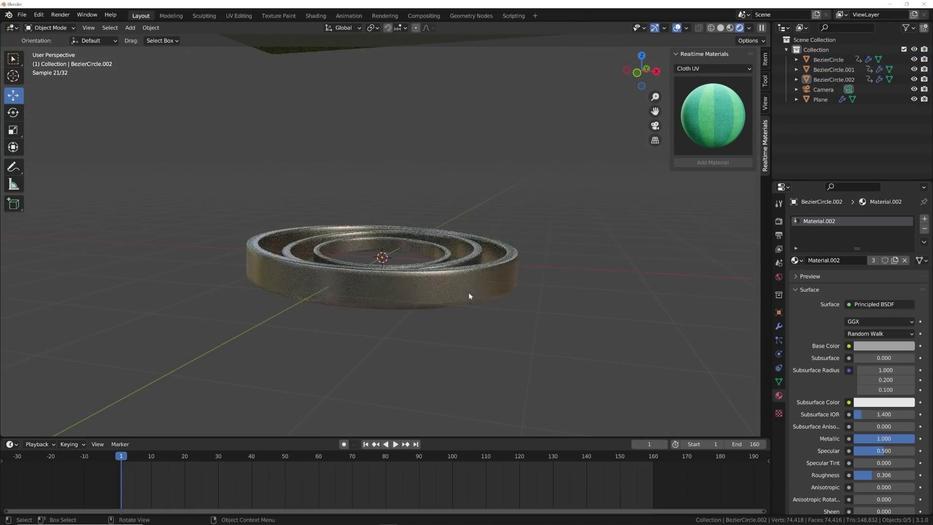
Play the animation to examine the metallic rings under the cloth, and return to the first frame.
key(space)
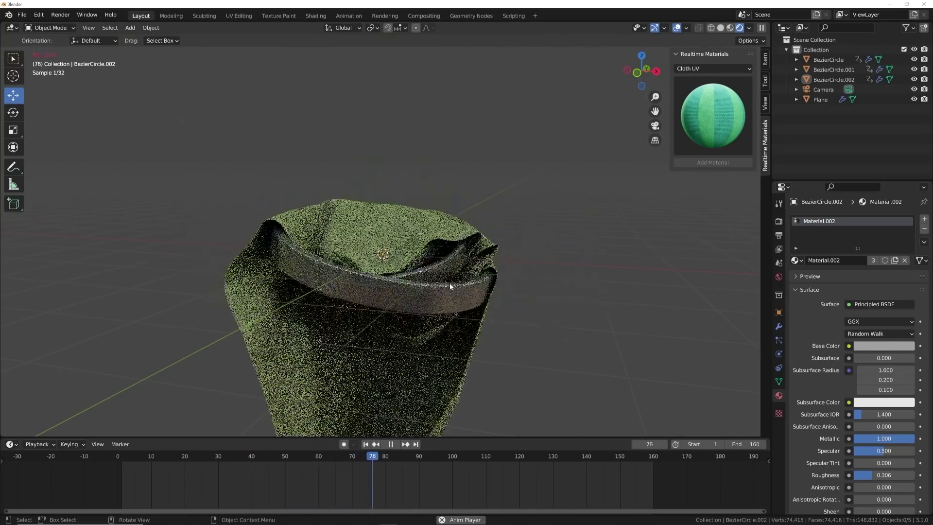
key(space)
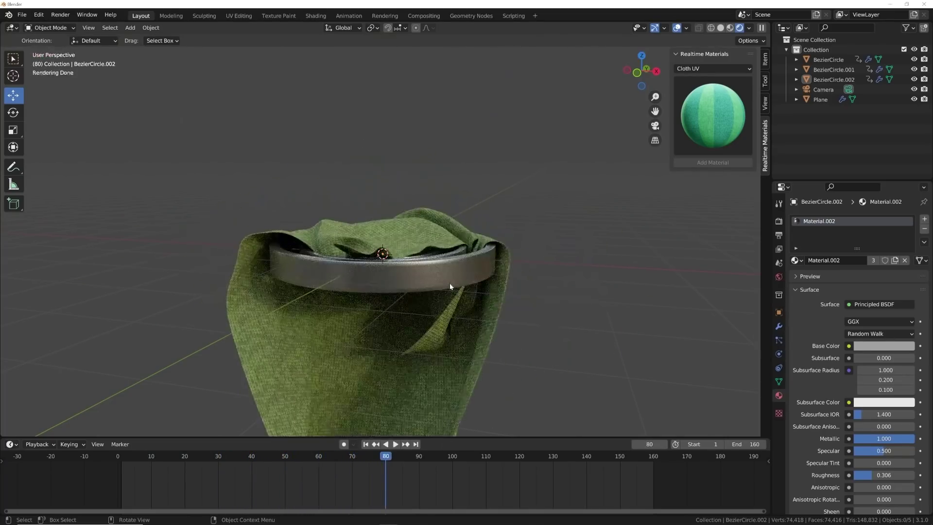
click(368, 445)
In solid shading from the front view, add a plane mesh and rotate it 90 degrees about X.
middle_drag(390, 344, 410, 335)
key(grave)
click(348, 296)
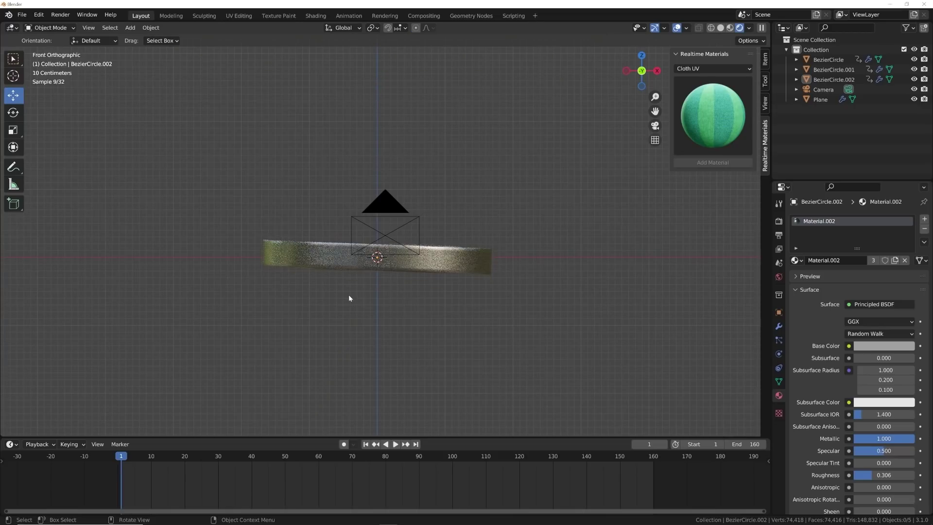
click(721, 28)
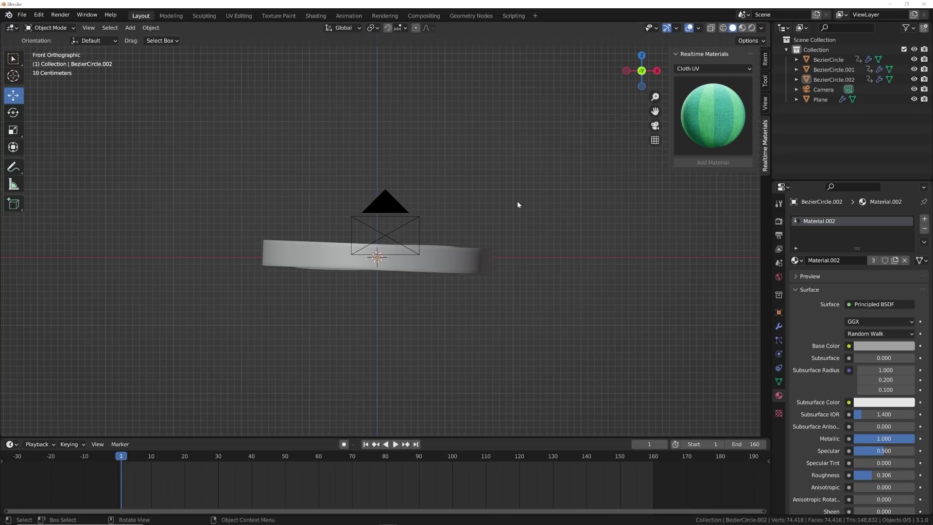
key(shift+a)
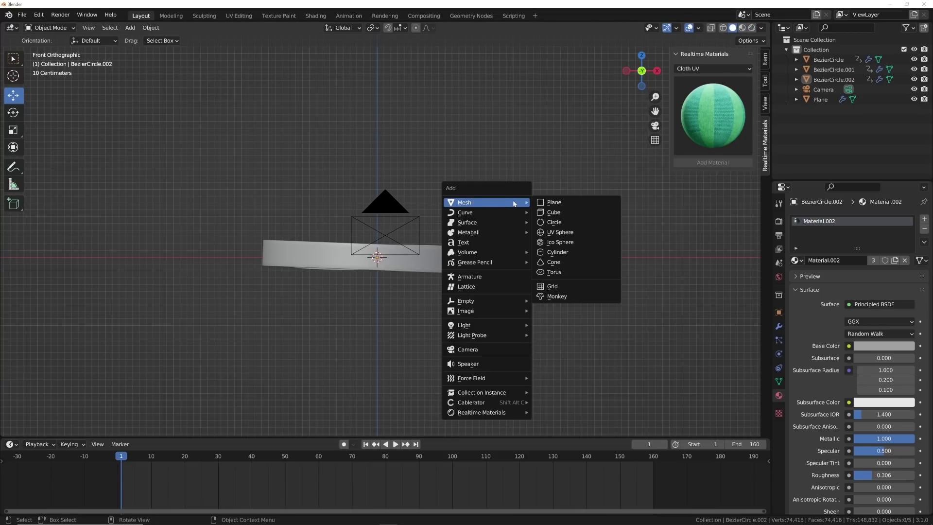
key(shift+a)
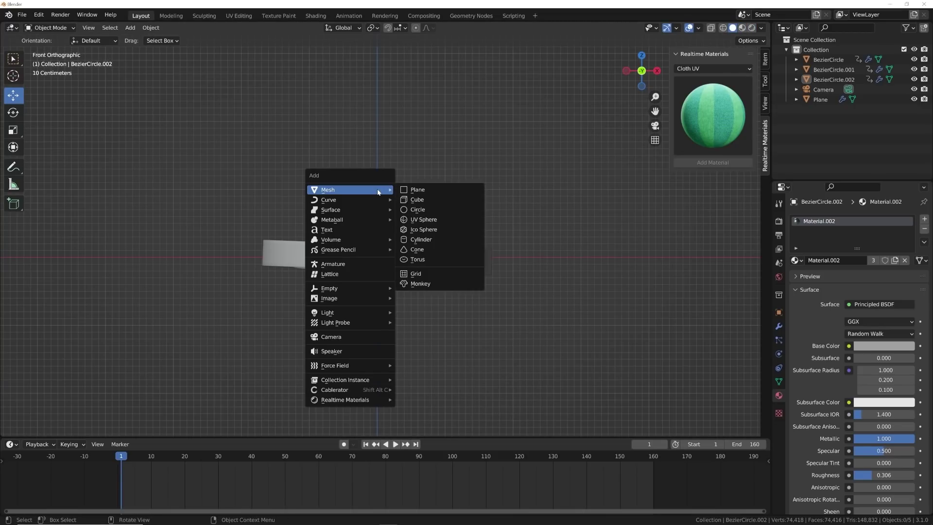
click(443, 189)
text(rx90)
key(Return)
Move the upright plane back along the Y axis, about 10 m behind the rings, as a backdrop.
middle_drag(484, 177, 416, 233)
drag(429, 242, 694, 255)
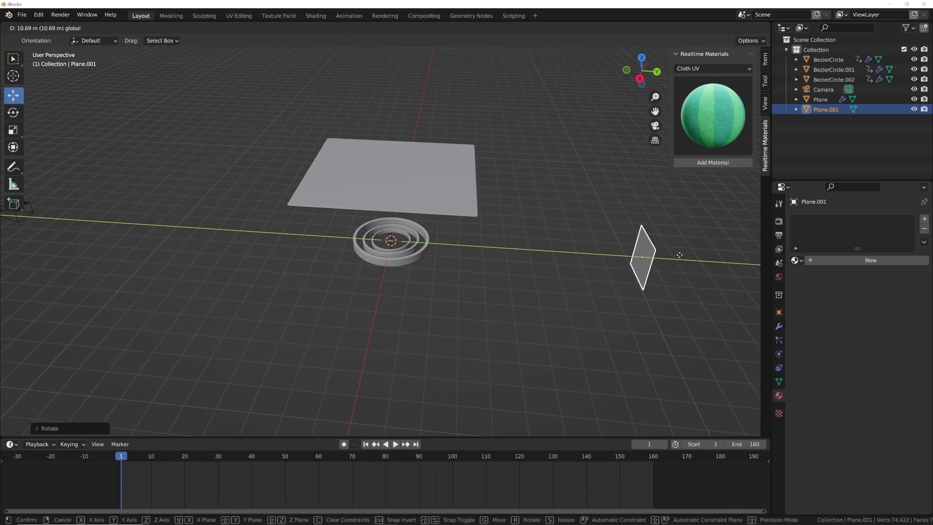
click(664, 246)
Scale the backdrop plane up in camera view until it fills the camera frame, and advance the timeline to frame 56.
key(KP_0)
scroll(486, 263, down, 3)
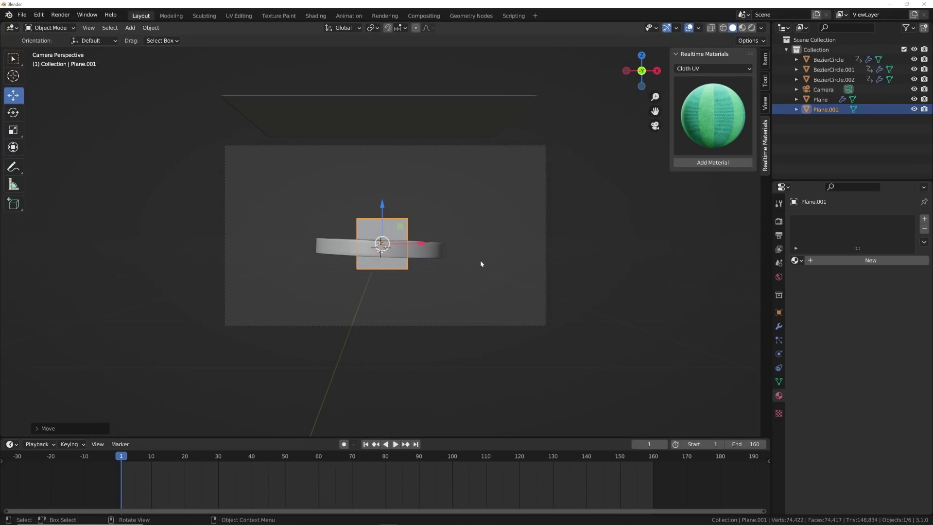
key(s)
right_click(338, 265)
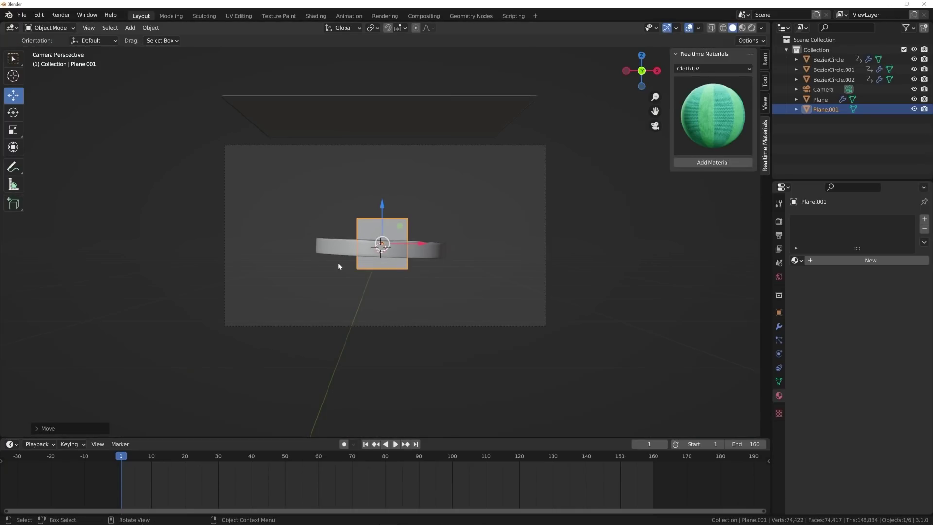
key(s)
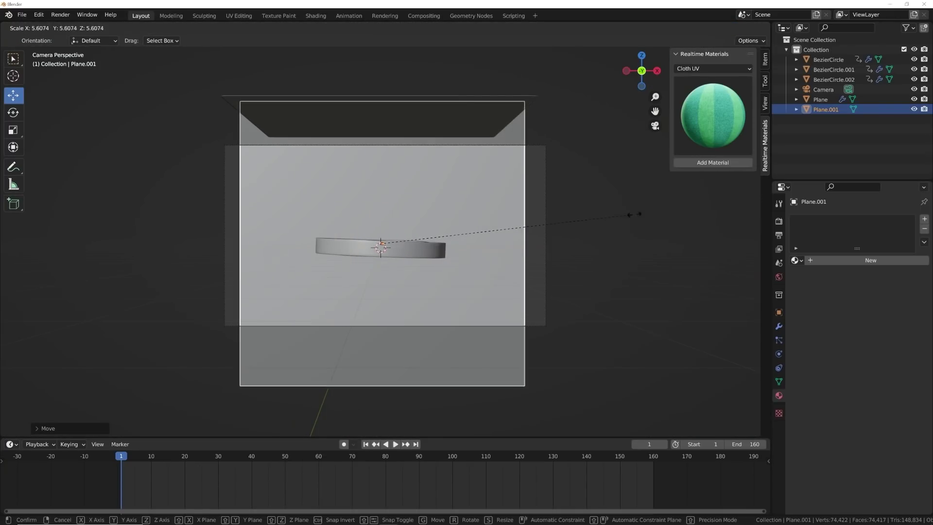
click(694, 225)
scroll(427, 291, up, 1)
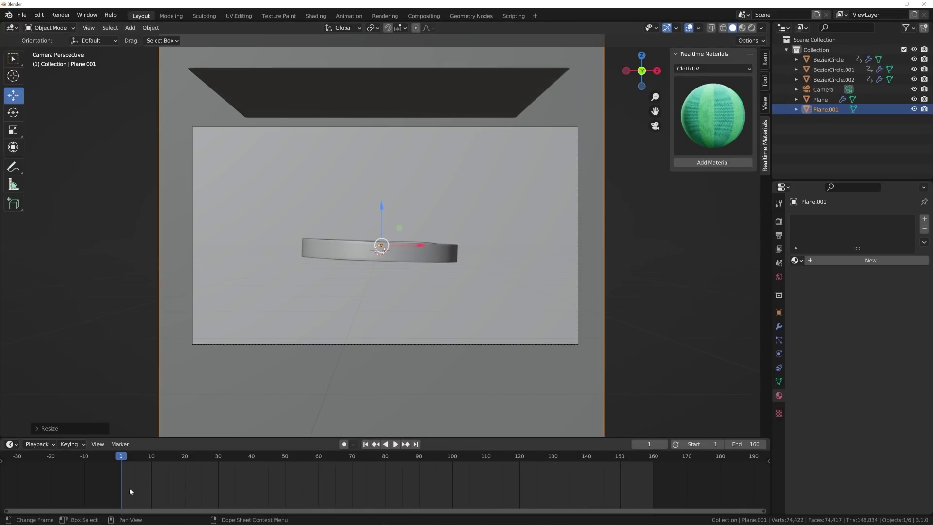
drag(128, 456, 306, 455)
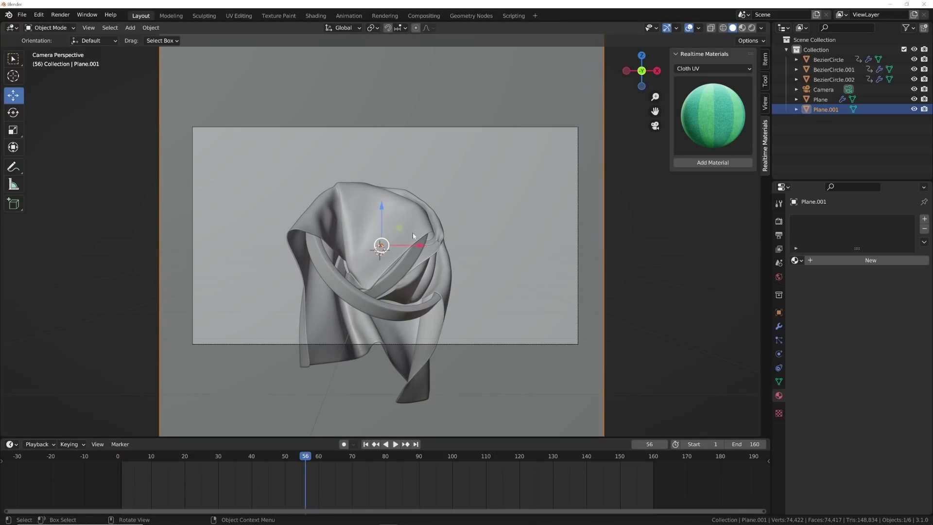
Add an area light to the scene at the centre of the rings.
middle_drag(397, 186, 367, 238)
middle_drag(458, 261, 460, 149)
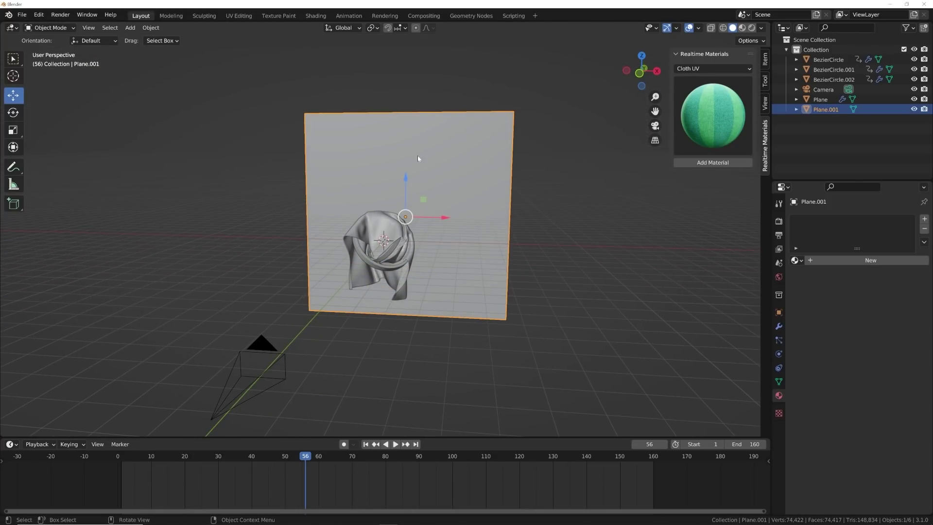
scroll(405, 207, up, 3)
key(shift+a)
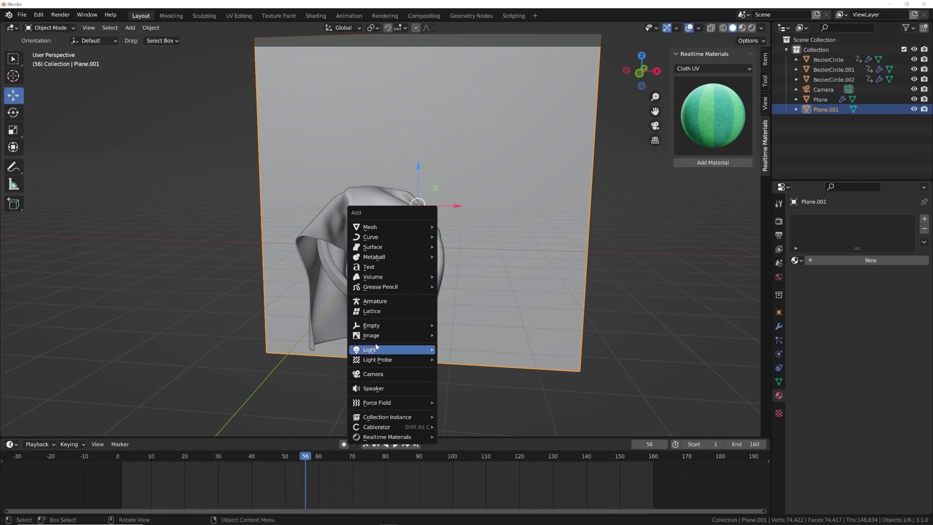
mouse_move(423, 349)
click(471, 383)
middle_drag(426, 329, 444, 322)
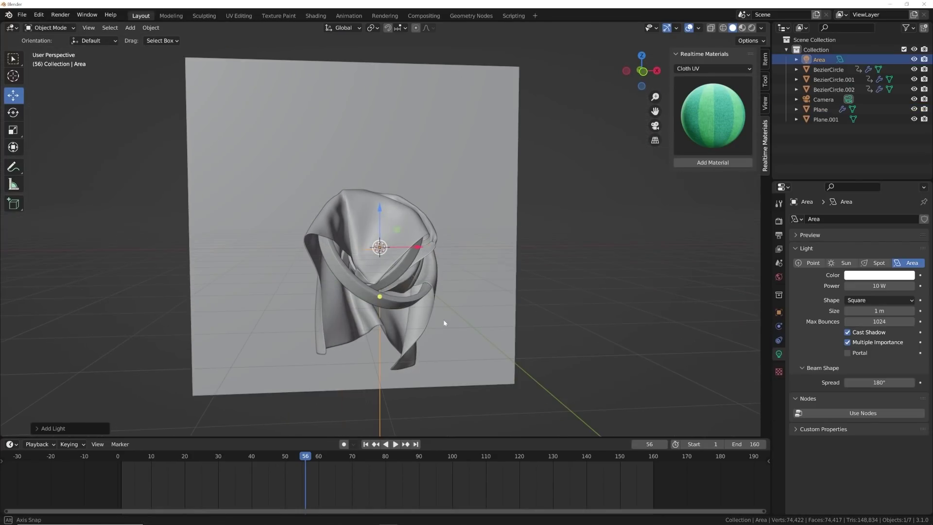
Move the area light away from the cloth along negative X so it stands clear of it on one side.
drag(419, 249, 253, 248)
middle_drag(260, 252, 378, 307)
scroll(378, 307, down, 3)
drag(333, 304, 273, 304)
middle_drag(338, 279, 339, 313)
drag(329, 299, 327, 339)
scroll(371, 358, up, 4)
middle_drag(372, 360, 392, 292)
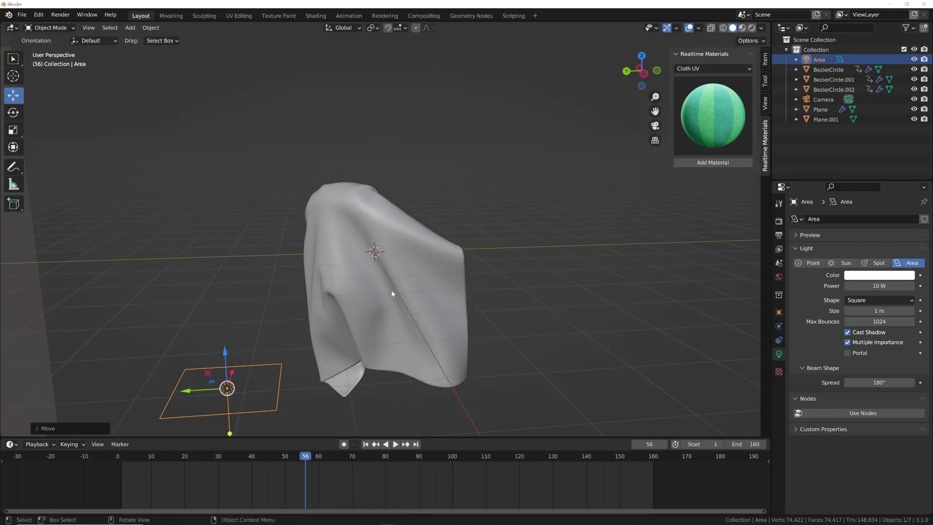
Rotate the area light freely with trackball rotation so its beam points at the cloth.
scroll(390, 293, down, 5)
drag(311, 274, 325, 271)
key(r)
key(r)
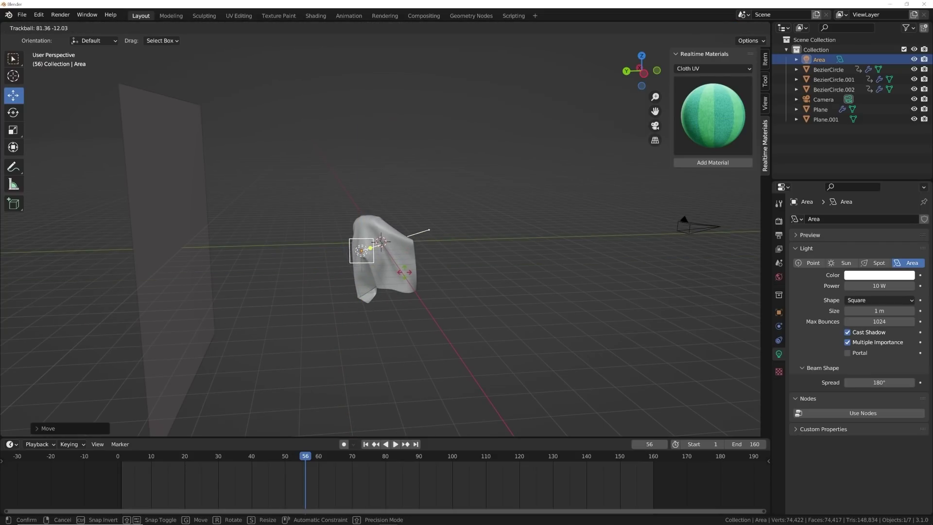
click(405, 271)
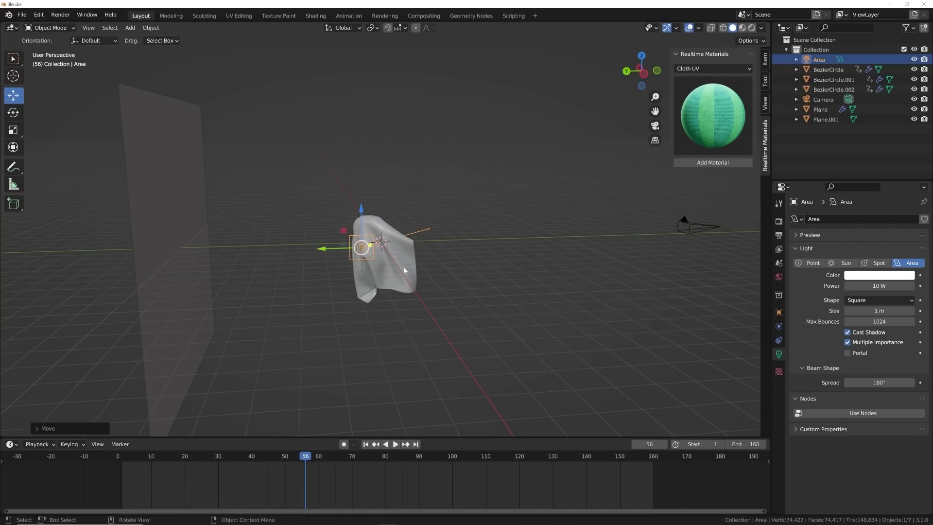
Scale up the area light, set its shape to Disk and its power to 800 W, and look through the camera.
scroll(403, 270, up, 2)
key(s)
click(497, 284)
click(874, 299)
click(860, 335)
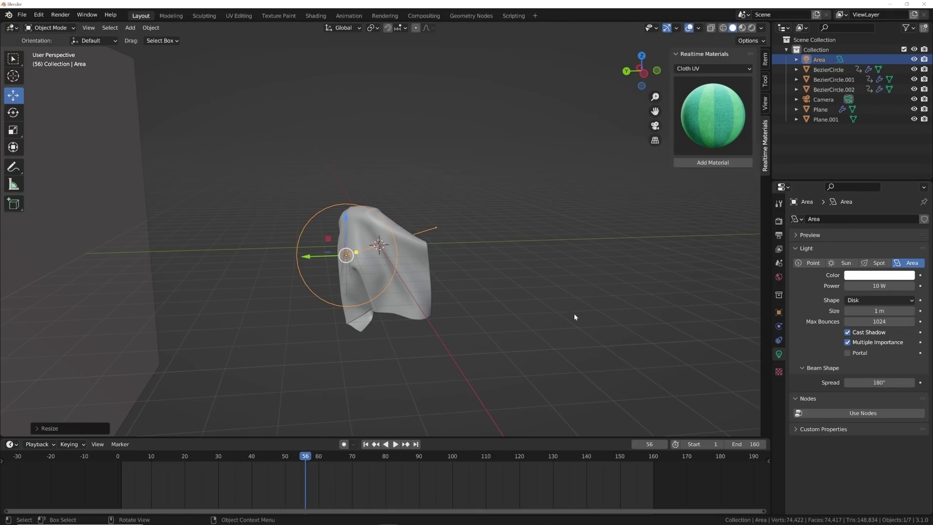
key(KP_0)
key(Home)
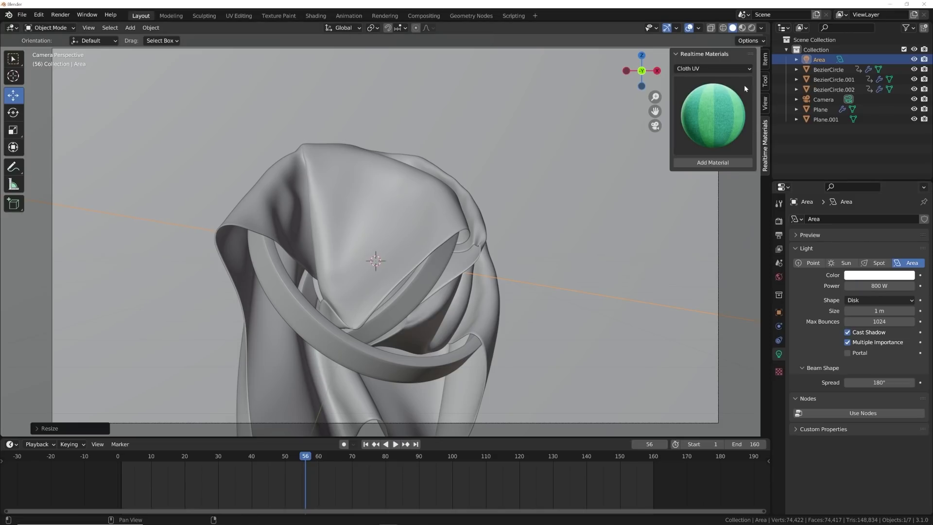
Preview the camera view in rendered shading, lit by the scene lights and scene world.
click(752, 28)
click(750, 28)
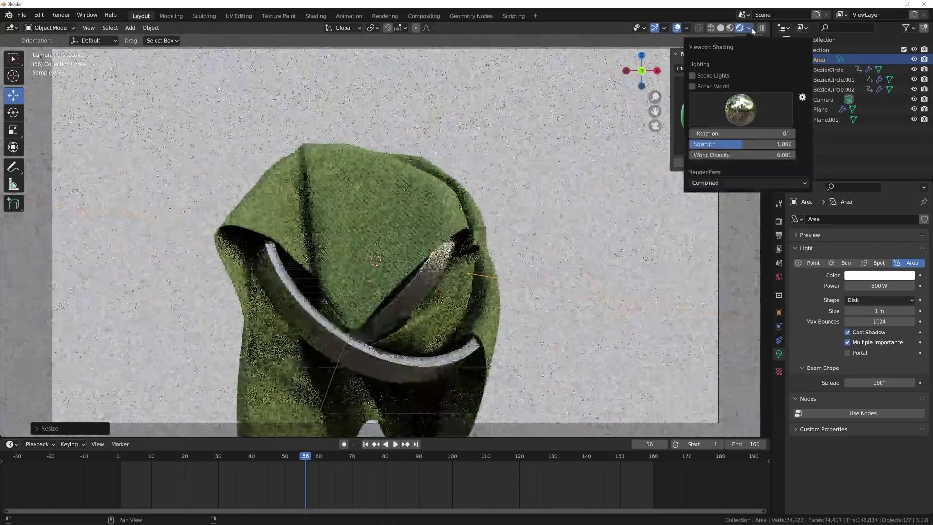
click(692, 86)
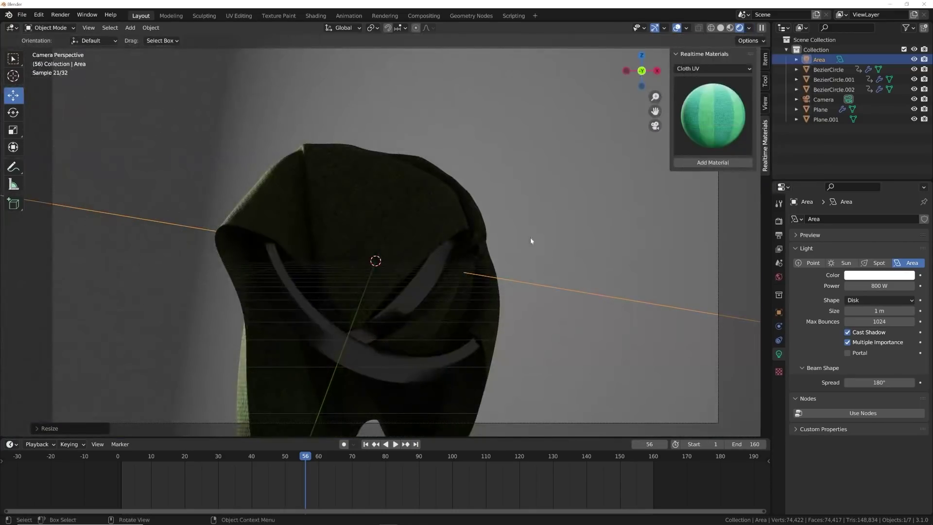
scroll(427, 287, down, 5)
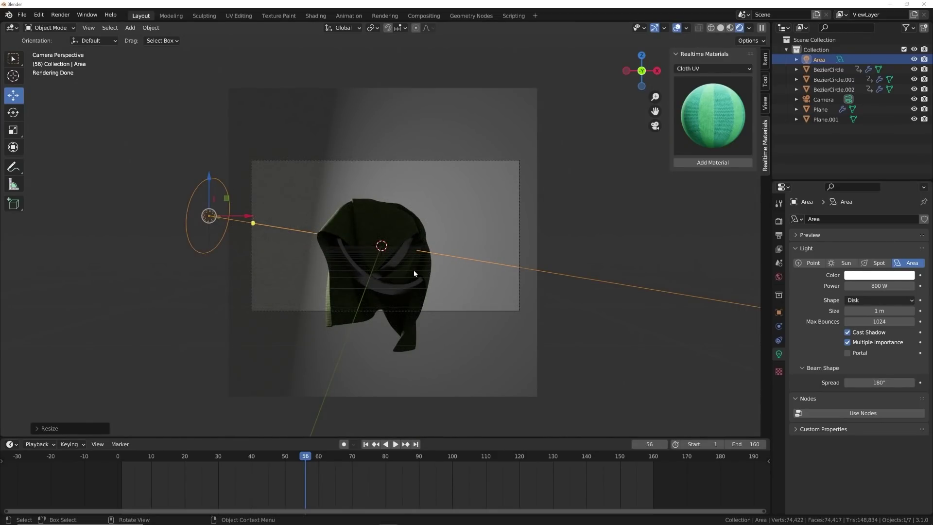
scroll(415, 273, up, 3)
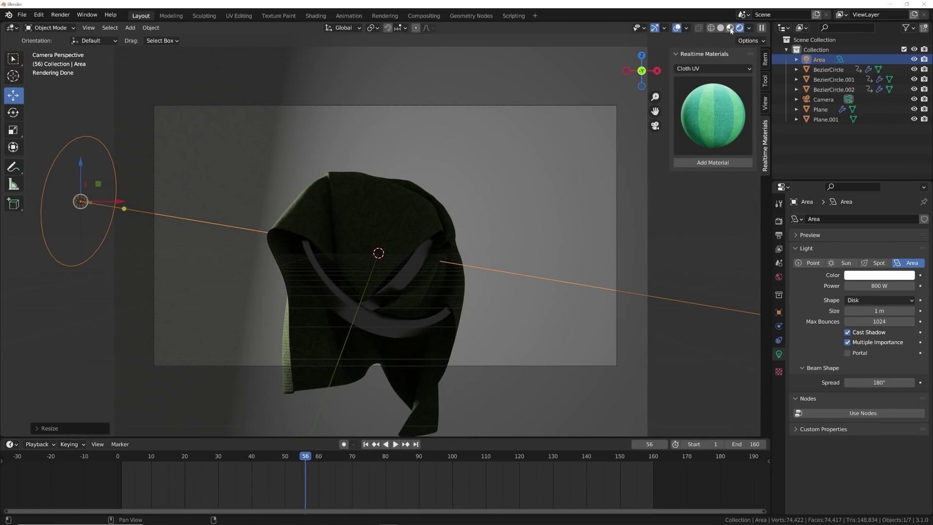
Switch the viewport to material preview shading and enable scene lights and scene world for it.
click(730, 28)
scroll(311, 236, up, 2)
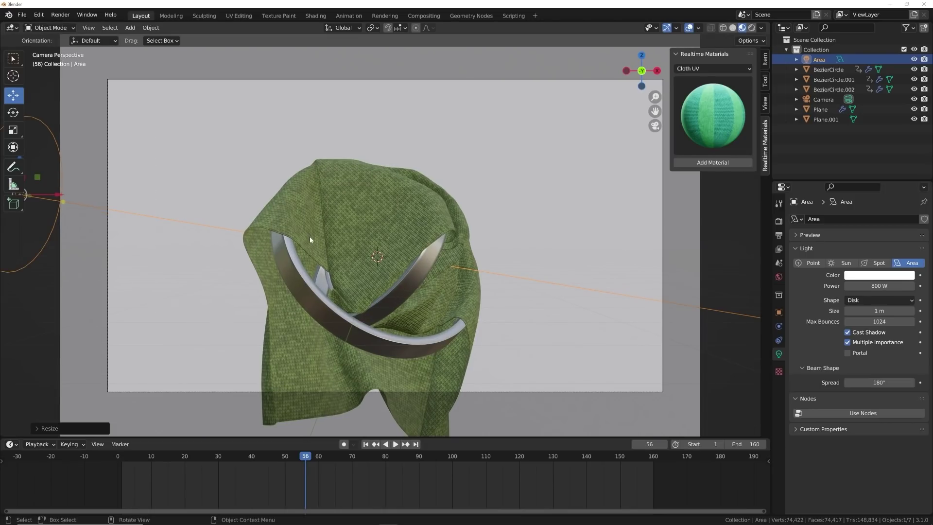
click(761, 28)
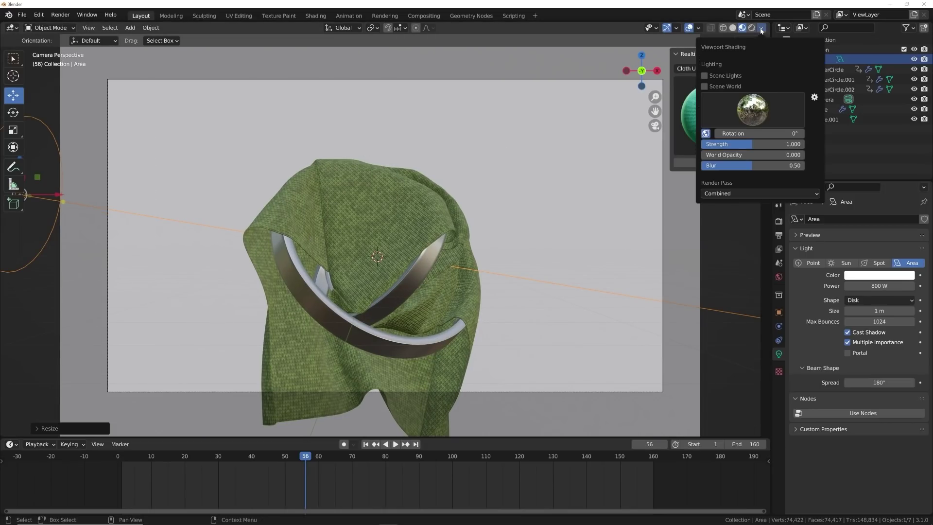
click(705, 86)
Move the area light about 4 m farther out along negative X, and shift it slightly back toward the backdrop.
scroll(474, 180, down, 3)
key(g)
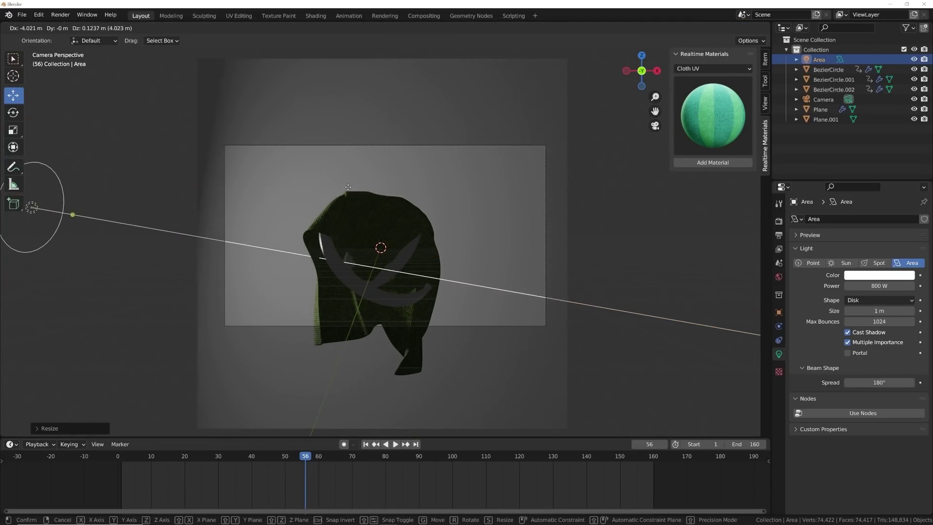
click(349, 206)
middle_drag(348, 205, 444, 222)
key(g)
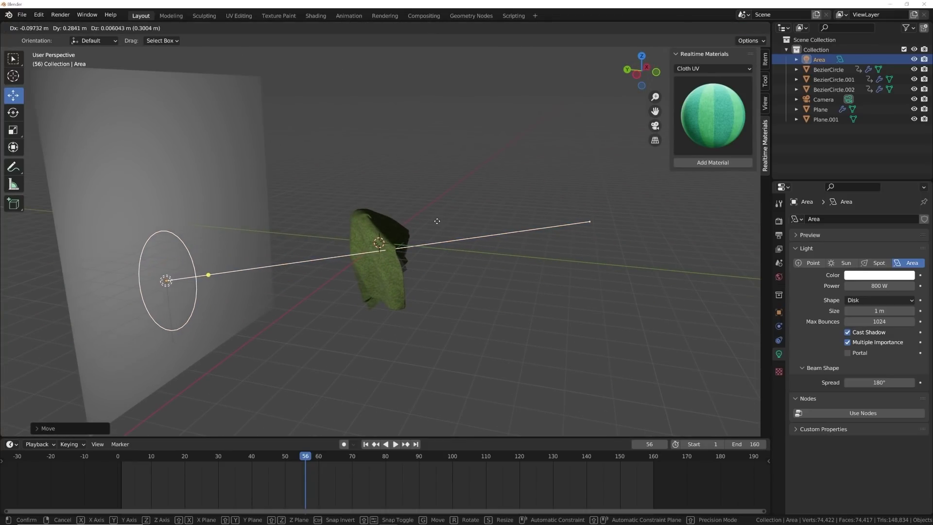
click(436, 221)
Re-aim the area light at the cloth with trackball rotation and set its power to 1500 W.
key(r)
key(r)
click(411, 193)
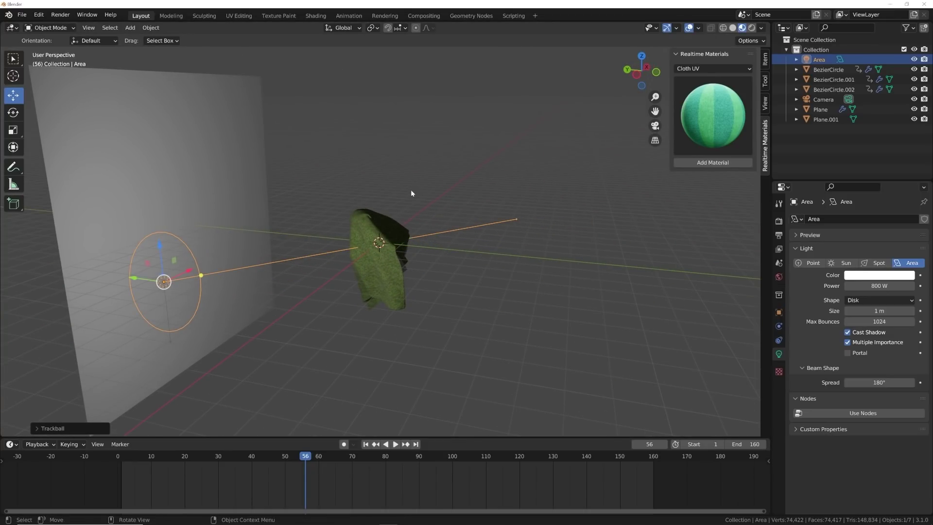
key(KP_0)
click(879, 286)
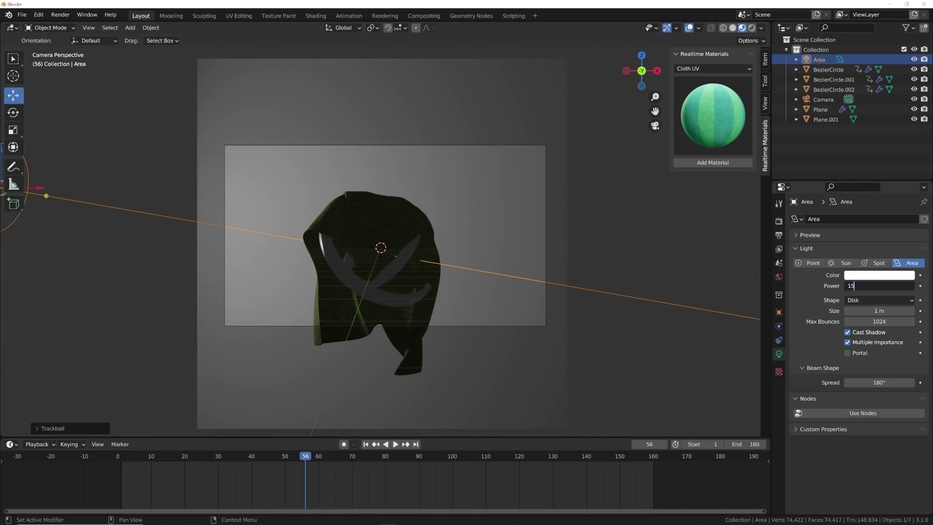
key(Return)
Duplicate the area light and move the copy to the opposite side of the cloth.
middle_drag(473, 194, 410, 252)
scroll(342, 255, up, 4)
key(shift+d)
click(669, 200)
middle_drag(559, 214, 476, 267)
scroll(477, 267, down, 2)
middle_drag(516, 214, 505, 247)
key(g)
click(399, 298)
Rotate the duplicated light freely with trackball rotation to turn its beam toward the cloth.
middle_drag(398, 300, 428, 209)
key(r)
key(r)
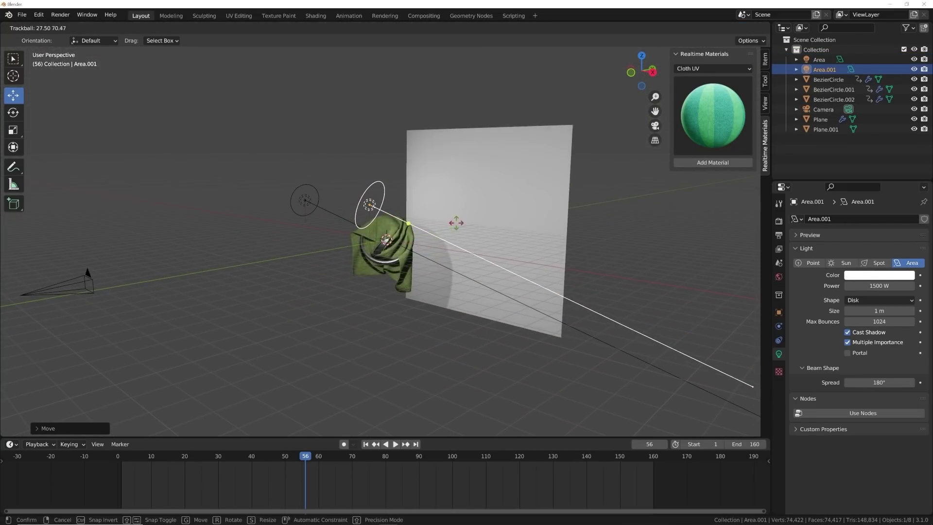
click(478, 219)
middle_drag(479, 219, 435, 214)
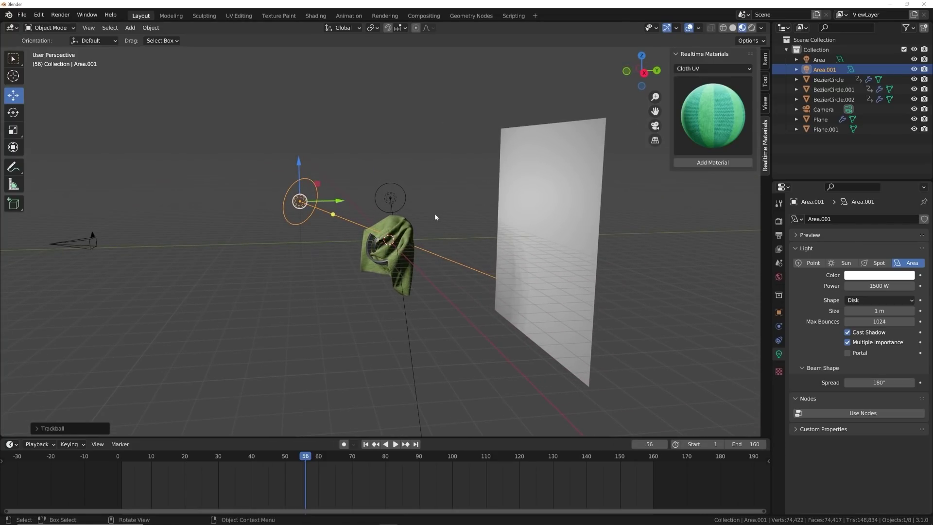
Reposition the duplicated light lower and beside the cloth, opposite the first light.
key(g)
click(438, 291)
middle_drag(439, 291, 425, 239)
scroll(418, 233, up, 3)
key(g)
click(488, 243)
middle_drag(488, 243, 402, 223)
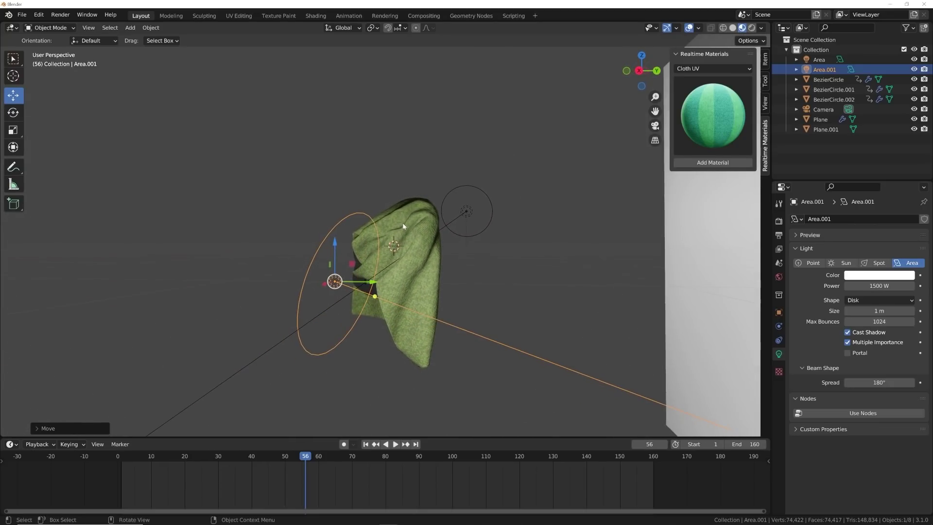
Turn the duplicated light around with trackball rotation so it faces the cloth and the first light.
key(r)
key(r)
click(437, 237)
scroll(437, 237, up, 1)
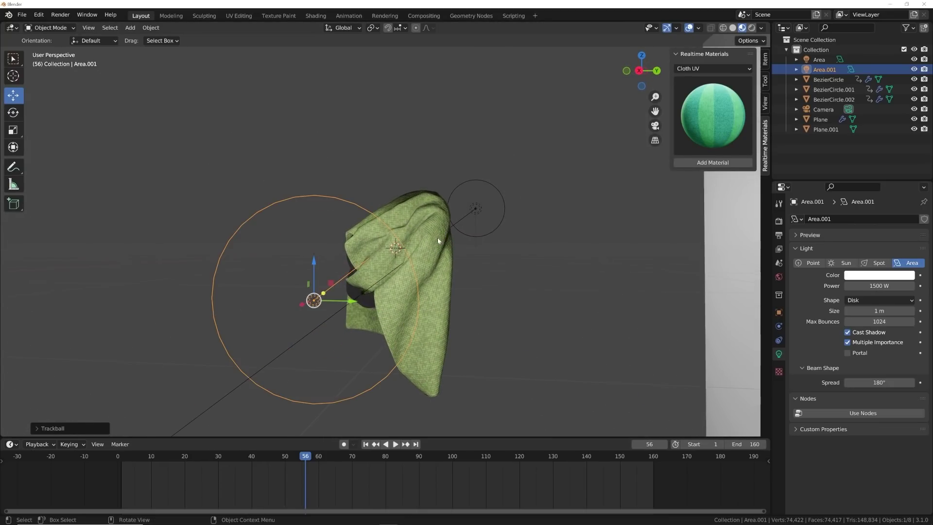
middle_drag(437, 237, 565, 262)
Move the duplicated light about 2.4 m farther from the cloth along positive X and return to the camera view.
scroll(564, 262, down, 1)
scroll(564, 262, down, 1)
key(g)
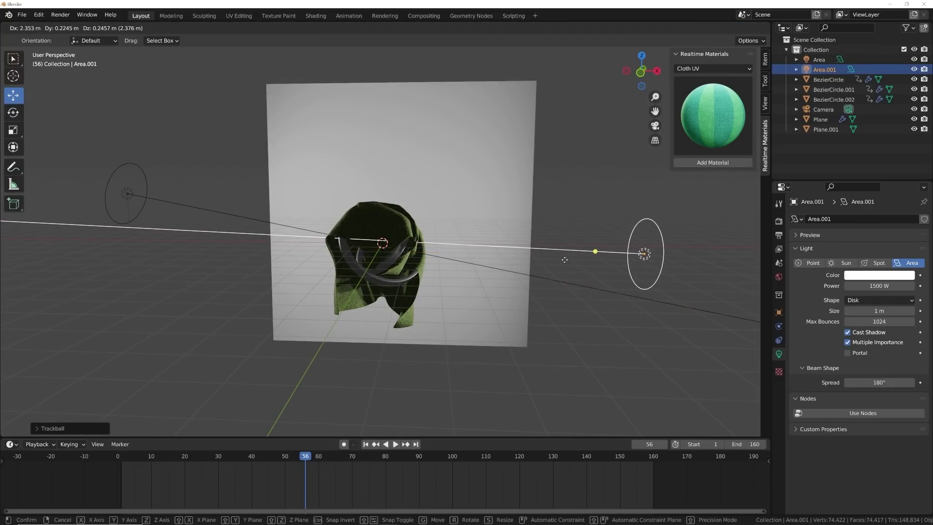
click(565, 258)
key(KP_0)
key(Home)
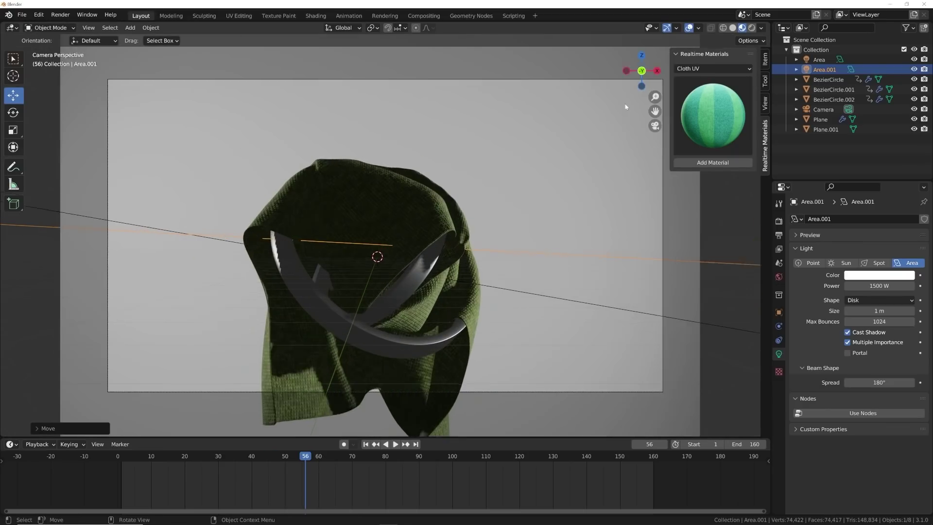
In rendered shading, set the second area light's power to 3000 W.
click(752, 28)
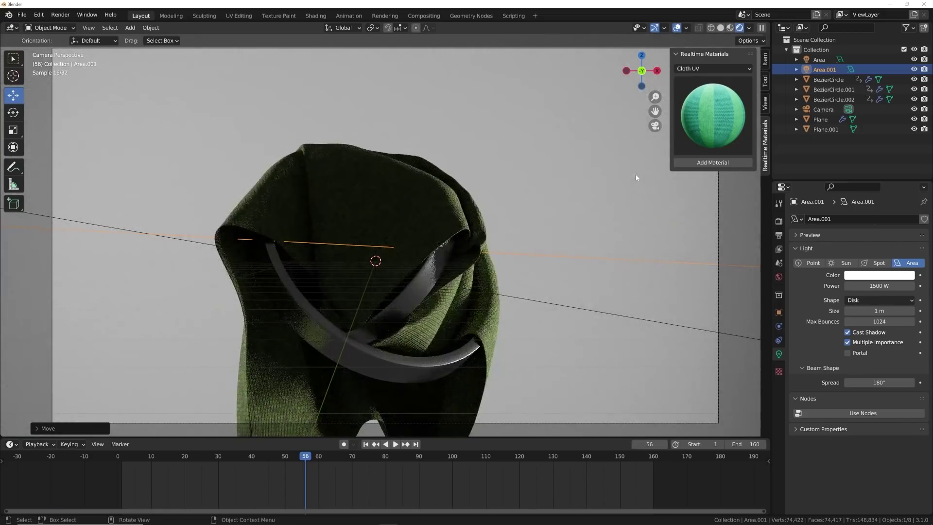
click(869, 286)
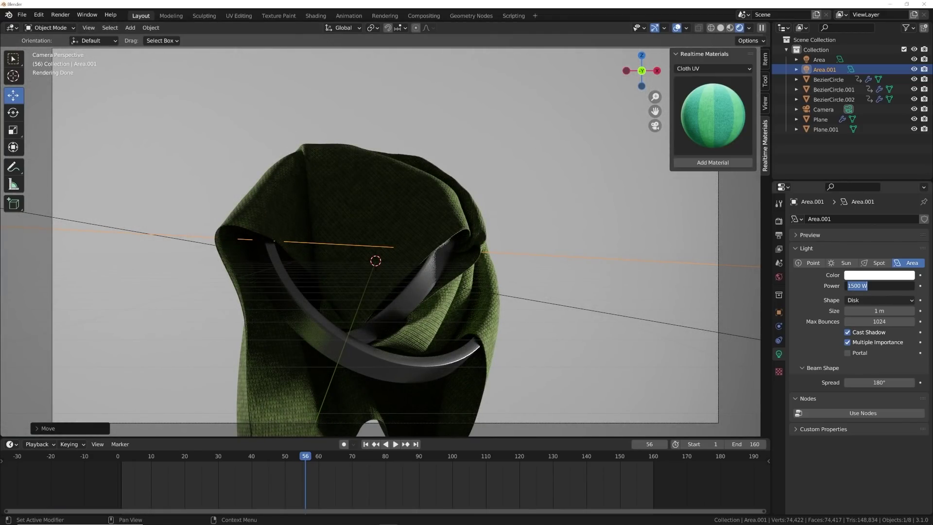
text(3000)
key(Return)
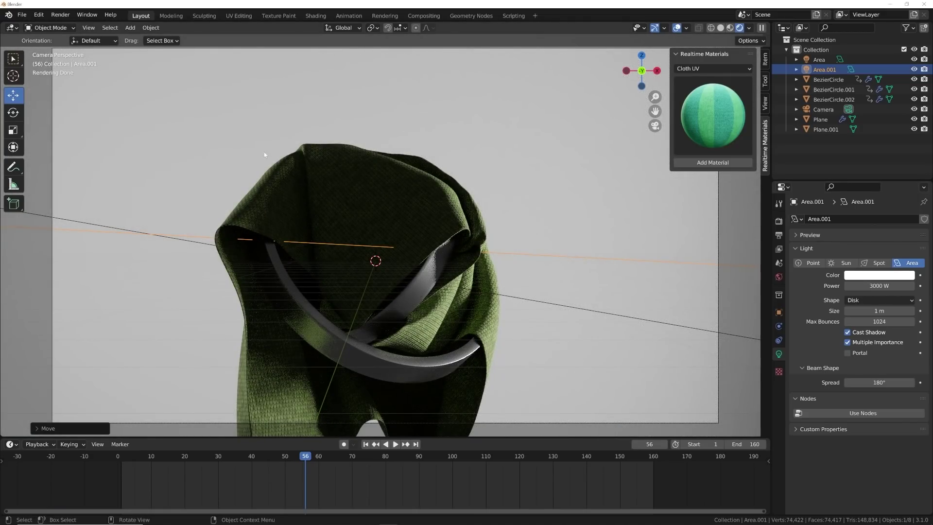
In solid shading, duplicate the second area light and move the copy toward the front of the cloth.
click(721, 27)
scroll(523, 178, down, 5)
mouse_move(537, 162)
middle_down()
mouse_move(523, 177)
mouse_move(517, 232)
mouse_move(440, 242)
middle_up()
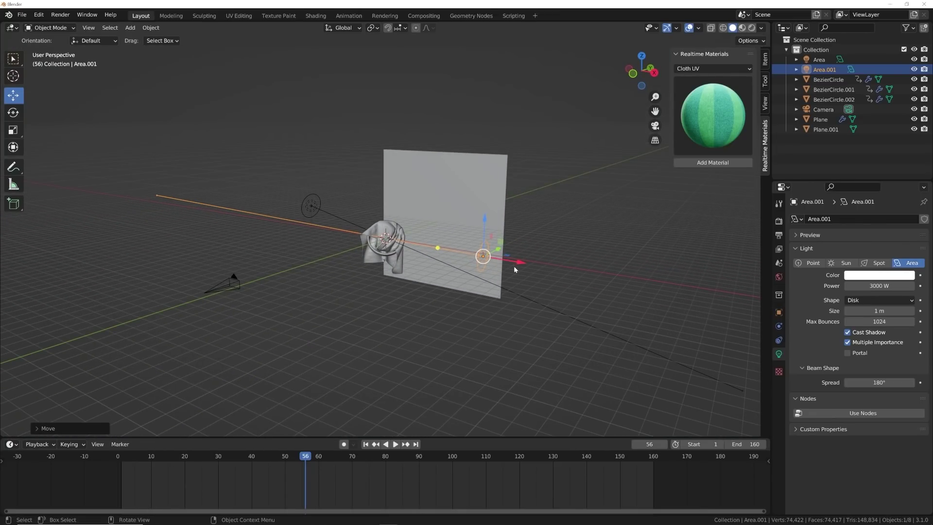
middle_drag(515, 265, 481, 241)
key(shift+d)
click(294, 156)
middle_drag(294, 159, 410, 225)
key(g)
click(412, 278)
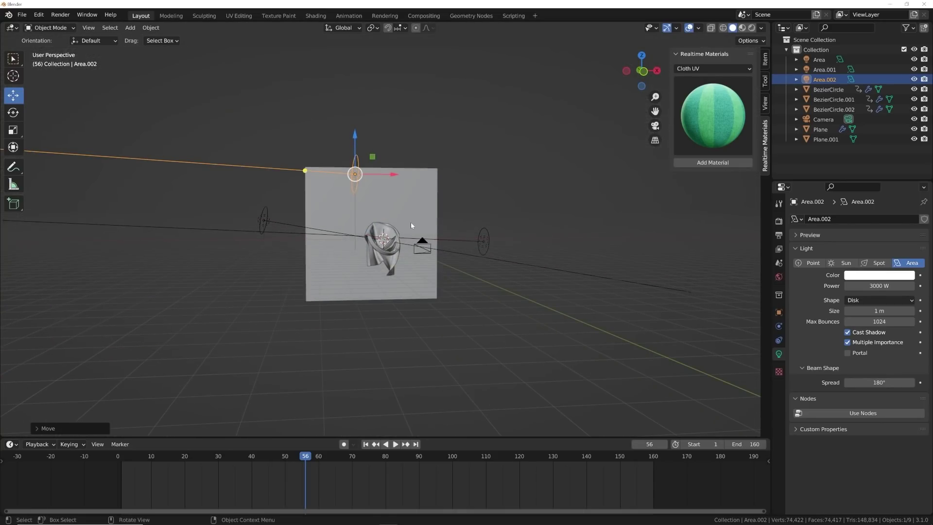
Adjust the third area light's position and rotate it to point at the cloth.
scroll(411, 226, up, 2)
key(g)
click(413, 264)
key(r)
key(r)
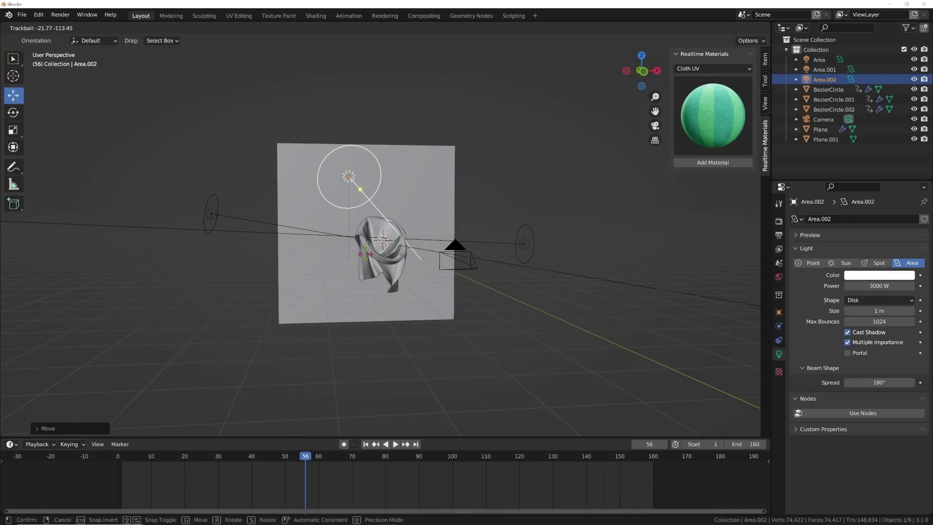
click(366, 253)
Move the third area light to the front negative-X side of the cloth and fine-tune its rotation to aim at the cloth.
middle_drag(389, 235, 386, 260)
key(g)
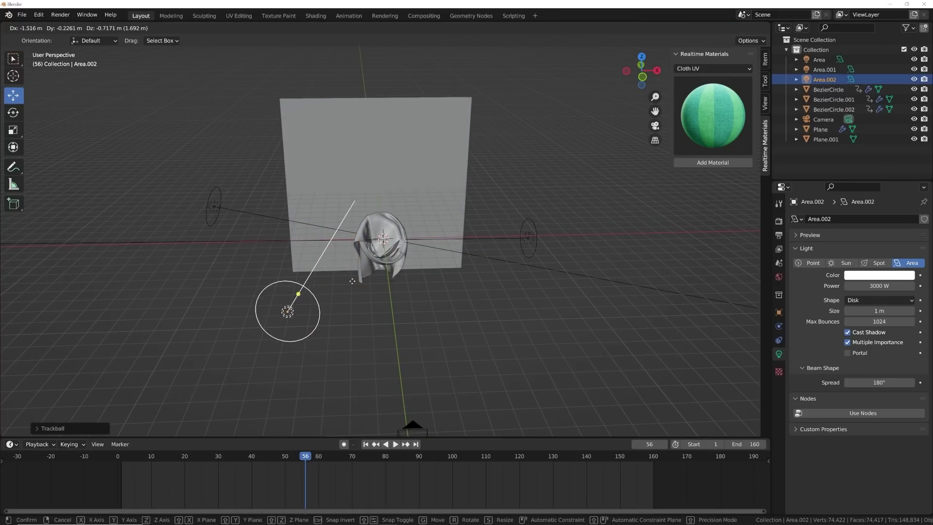
click(337, 291)
middle_drag(337, 291, 369, 272)
key(r)
key(r)
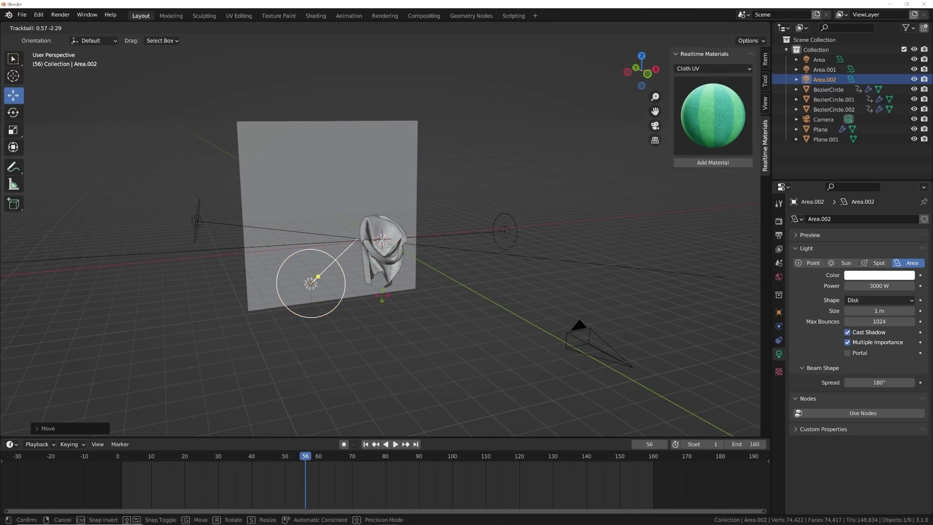
click(378, 298)
In rendered camera view, set the third area light's power to 5000 W and move the timeline to frame 50.
key(KP_0)
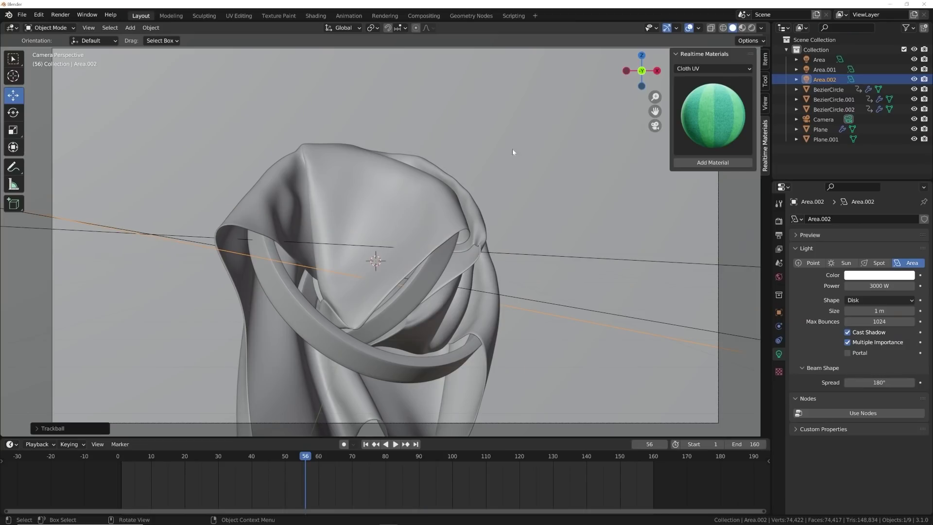
click(752, 28)
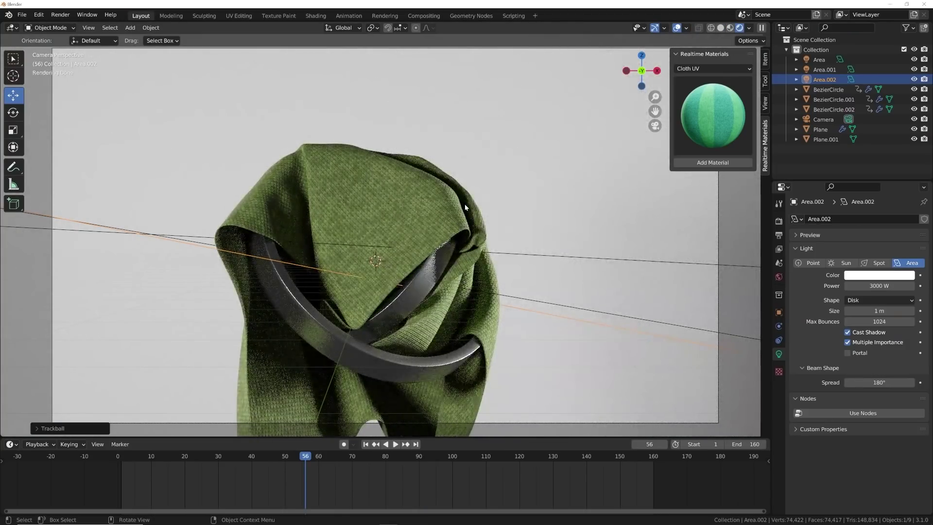
double_click(880, 285)
text(50)
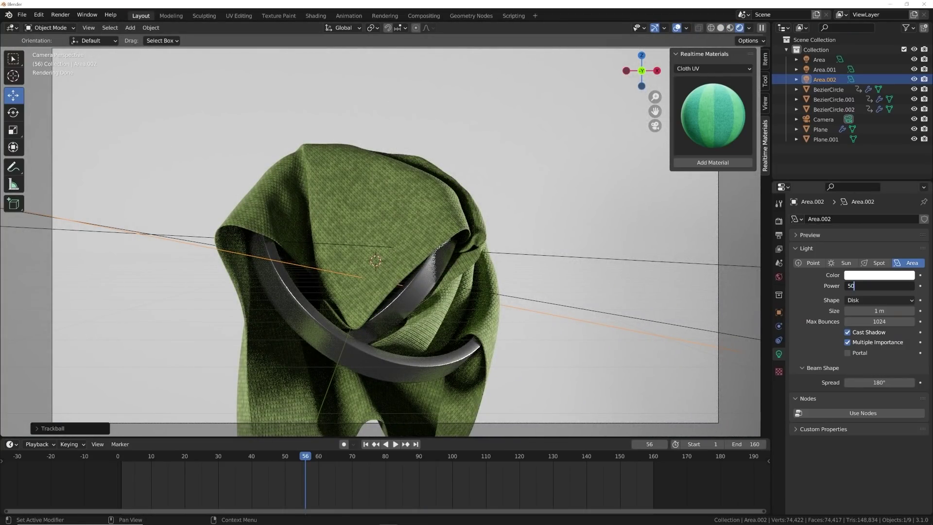
text(00)
key(Return)
mouse_move(293, 461)
mouse_down()
mouse_move(203, 462)
mouse_move(411, 459)
mouse_move(285, 460)
mouse_up()
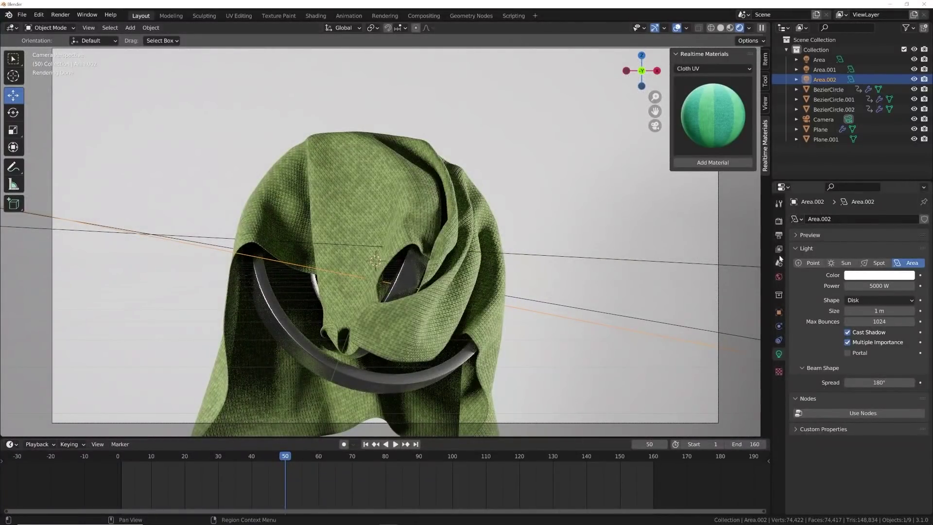
Set the Cycles render's maximum samples to 300.
click(779, 220)
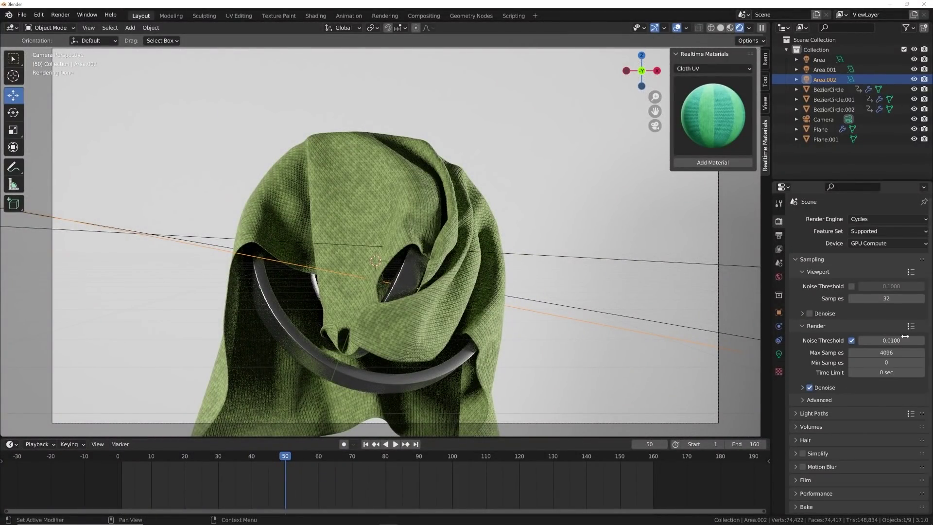
click(886, 353)
text(300)
key(Return)
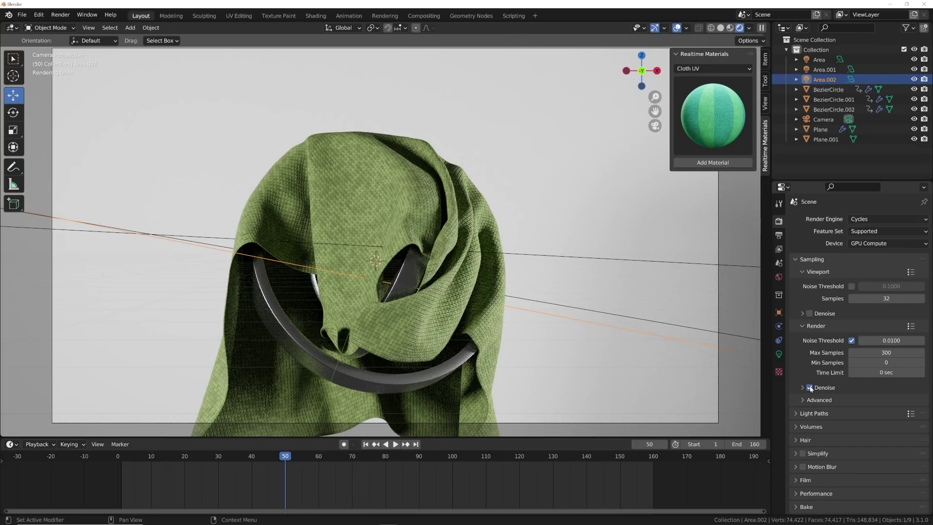
Set all of the Cycles light path max bounces to 1 and disable reflective and refractive caustics.
click(814, 413)
scroll(814, 412, down, 4)
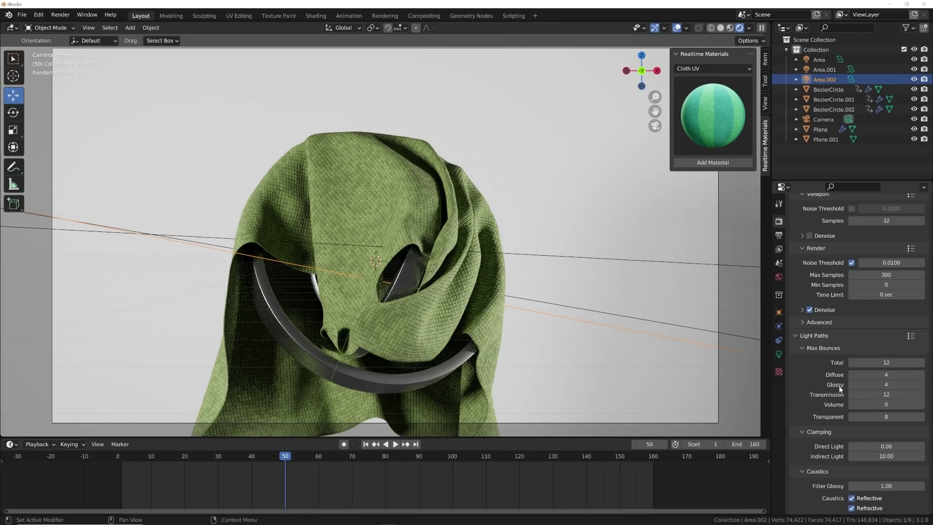
drag(887, 362, 886, 416)
text(1)
key(Return)
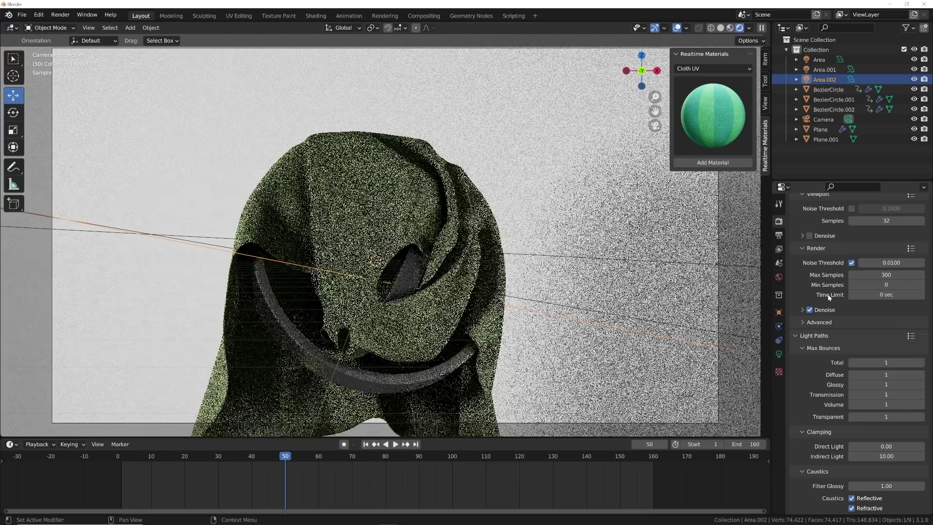
scroll(857, 419, down, 2)
drag(862, 449, 859, 458)
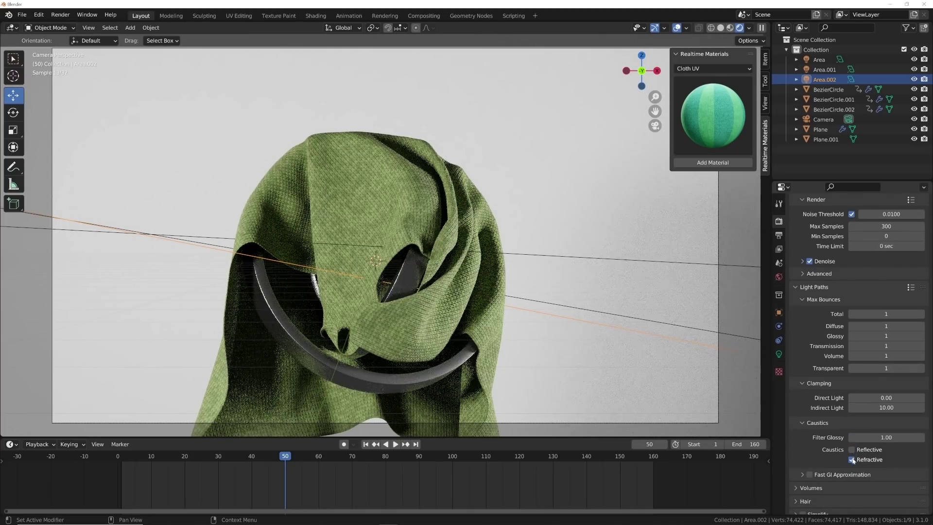
Set the scene's color management look to High Contrast.
scroll(867, 347, down, 5)
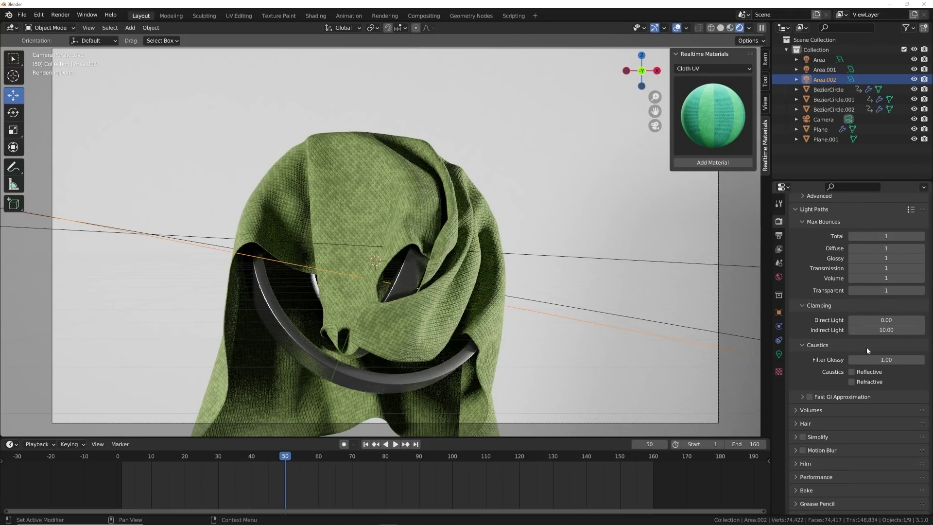
click(820, 507)
scroll(844, 430, down, 4)
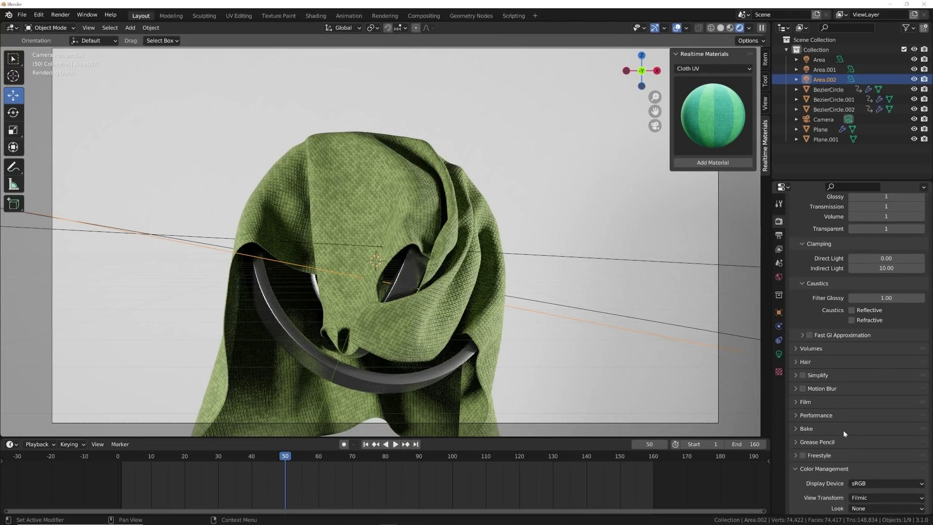
click(864, 469)
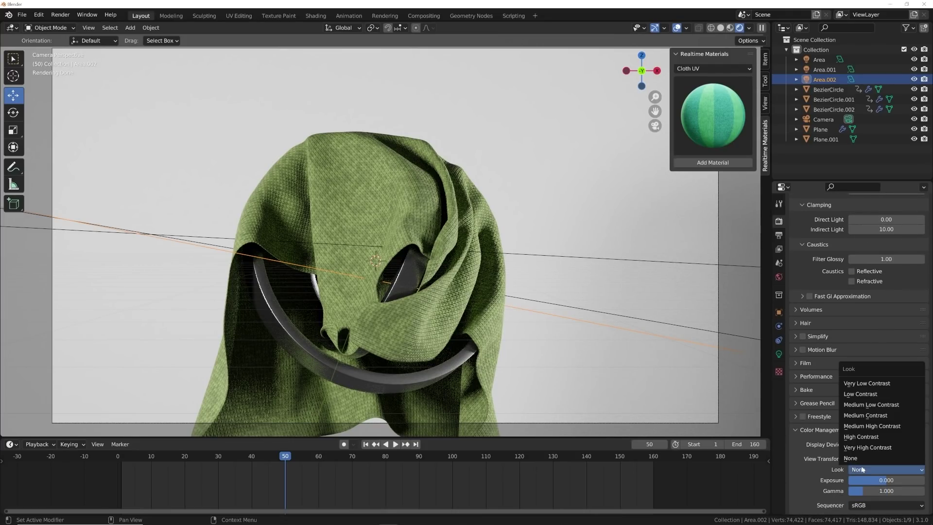
click(864, 442)
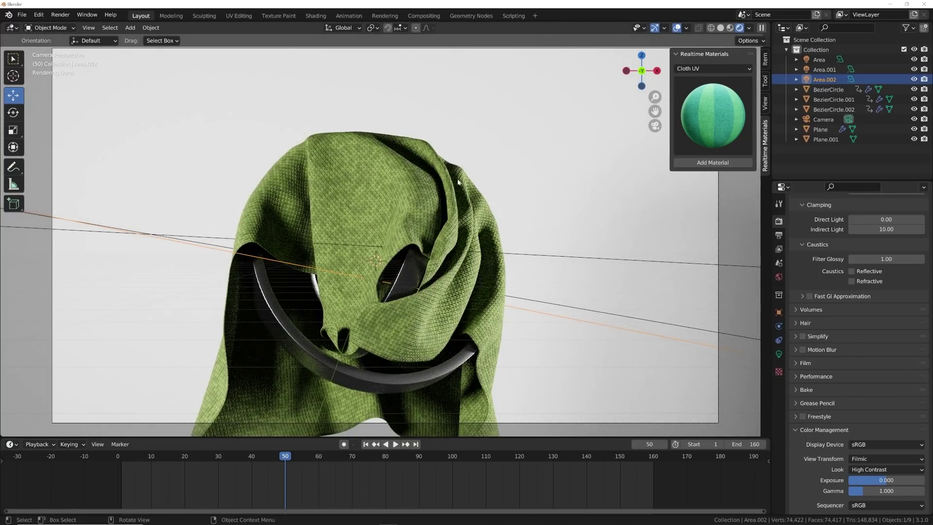
Give the backdrop plane a new material and darken its base color to a mid gray.
click(418, 251)
scroll(591, 187, down, 2)
scroll(590, 187, up, 1)
click(779, 395)
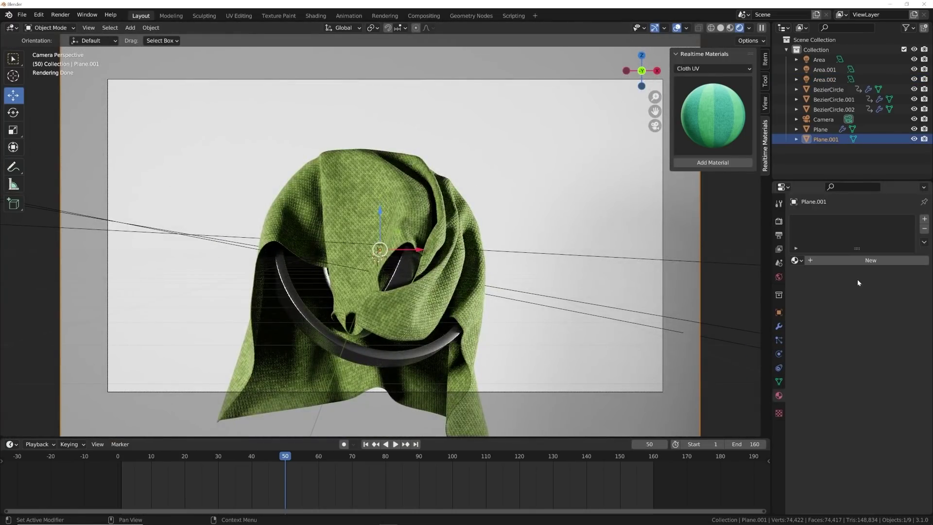
click(852, 261)
click(899, 344)
drag(907, 210, 907, 239)
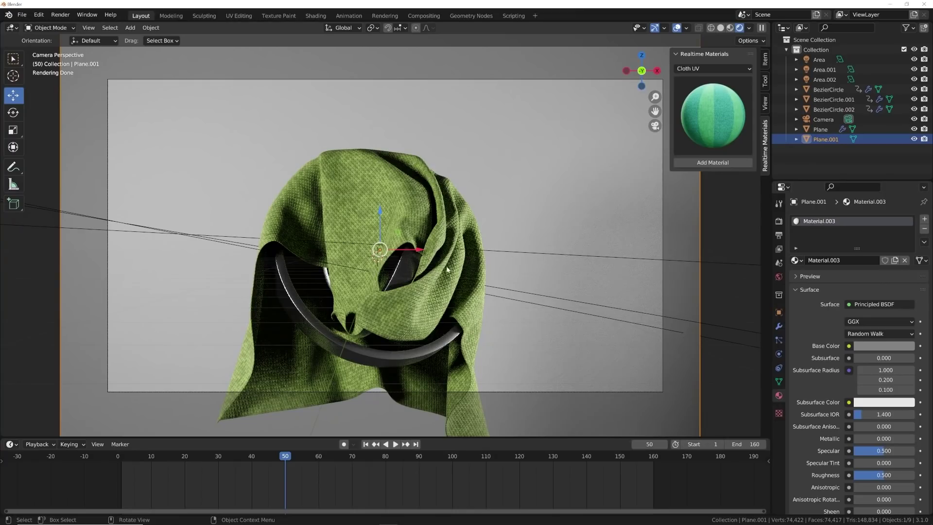
Set the color management exposure to 0.629 and the gamma to 0.874.
click(778, 221)
scroll(898, 434, down, 15)
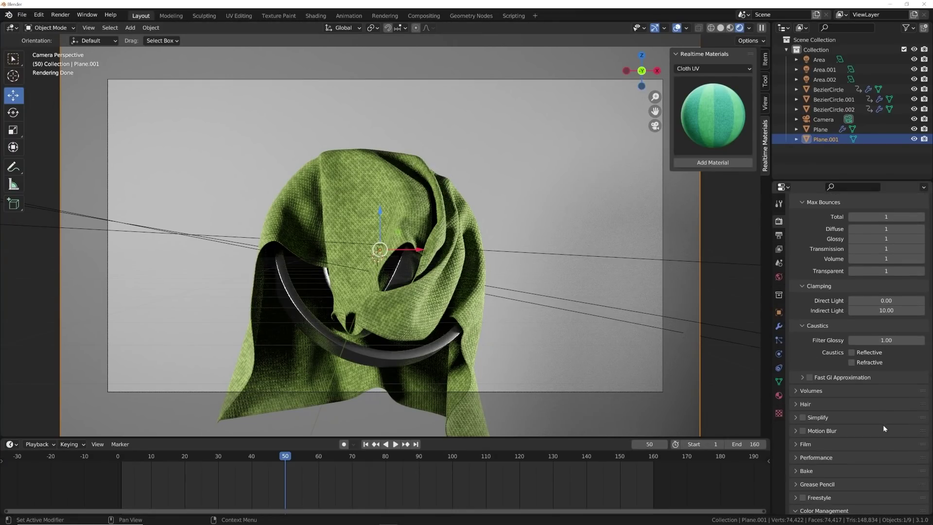
drag(882, 468, 863, 481)
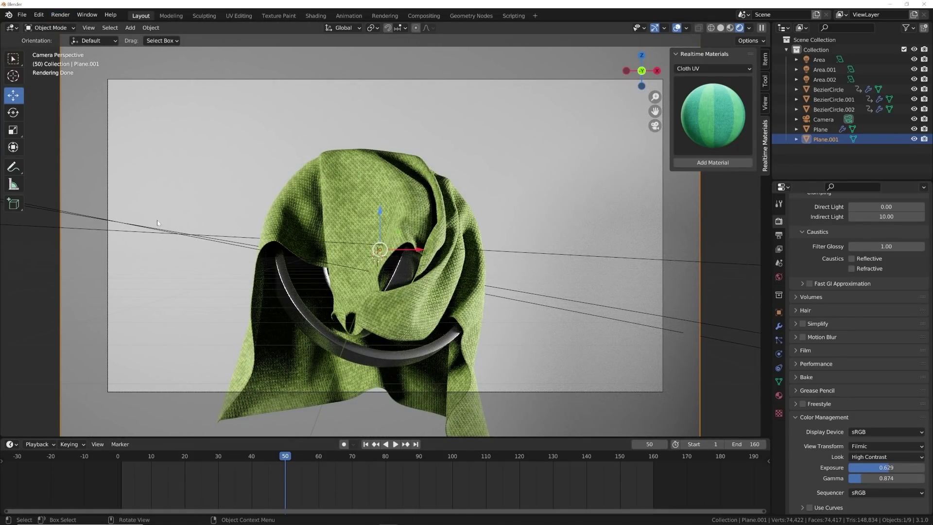
Set the power of the first area light, on the negative-X side of the cloth, to 5000 W.
scroll(136, 223, down, 5)
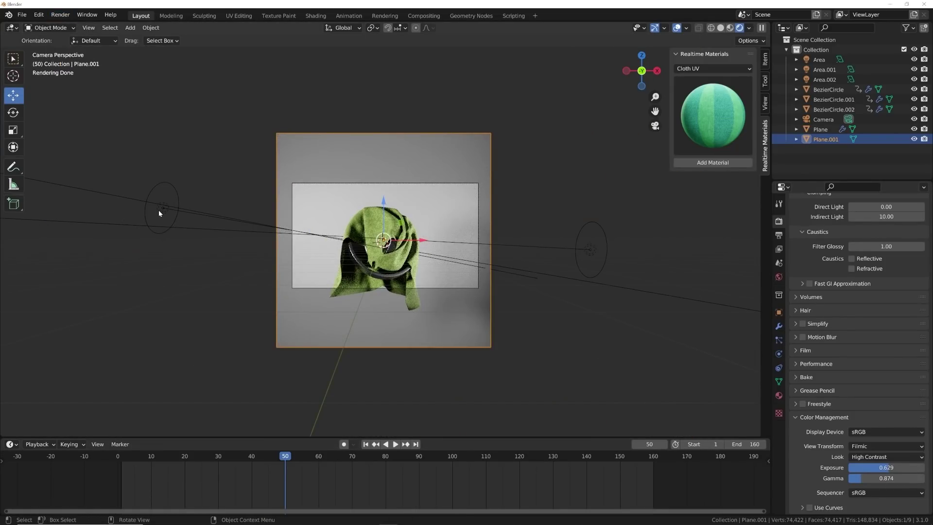
click(159, 212)
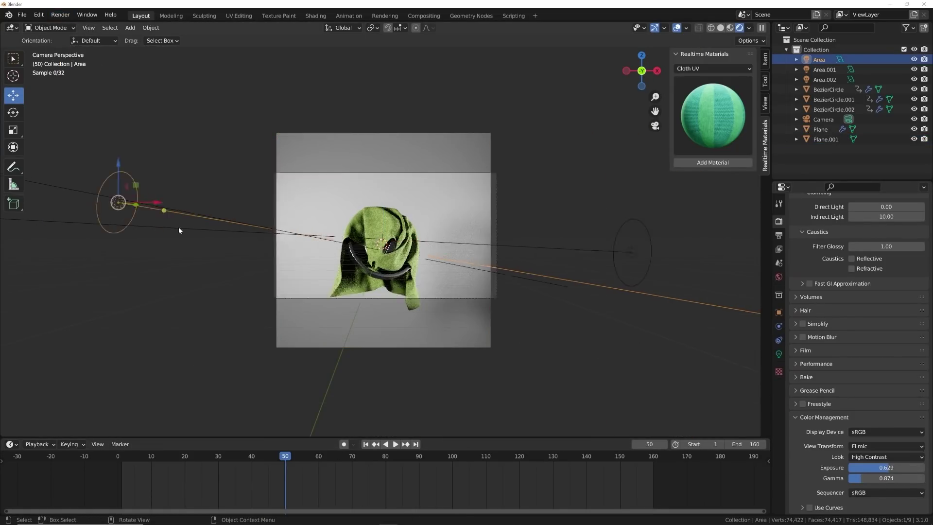
scroll(179, 226, up, 5)
click(779, 354)
click(879, 286)
text(5000)
key(Return)
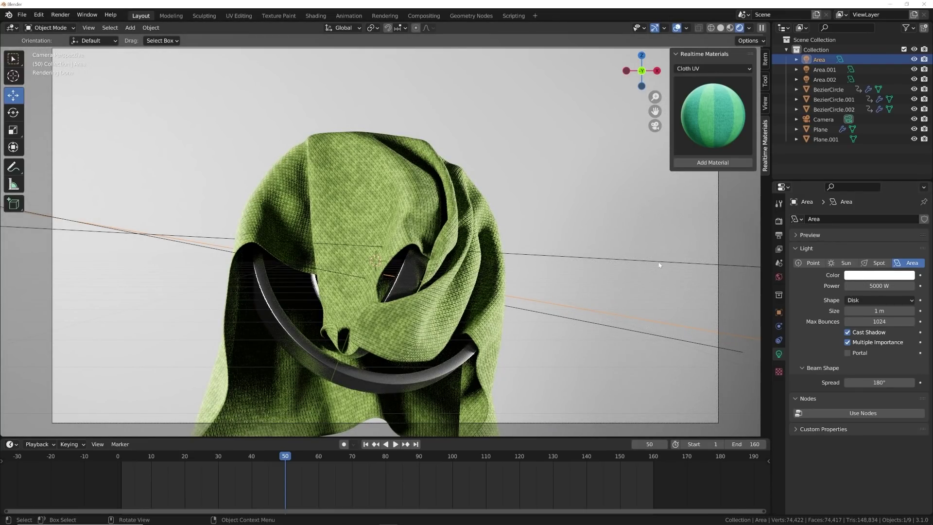
Set the power of the area light on the opposite side of the cloth to 5000 W.
click(659, 265)
click(879, 286)
text(5000)
key(Return)
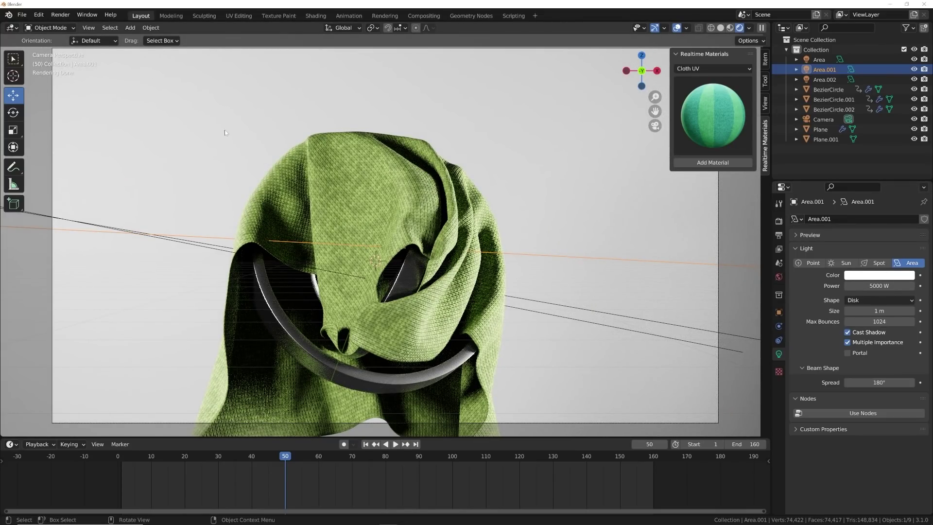
Render frame 50, inspect the resulting image and close the render window.
key(F11)
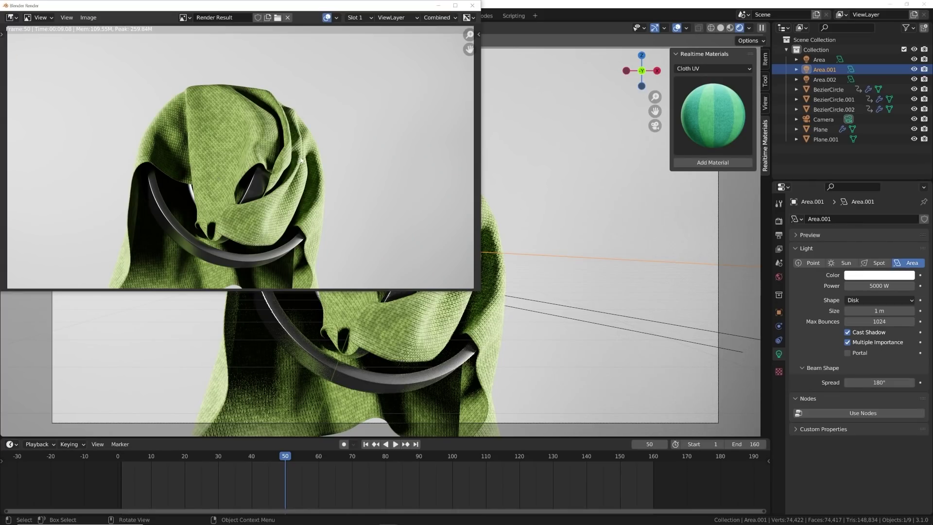
scroll(163, 109, down, 2)
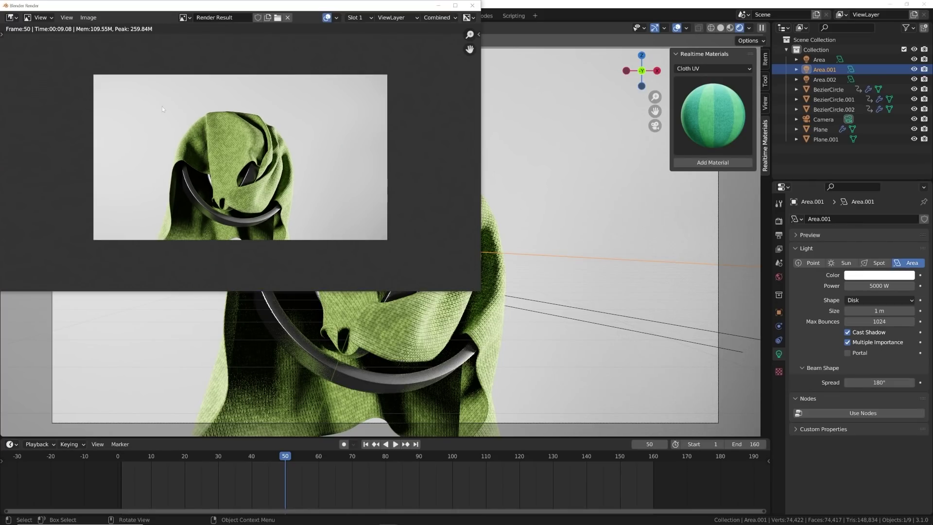
scroll(284, 135, up, 2)
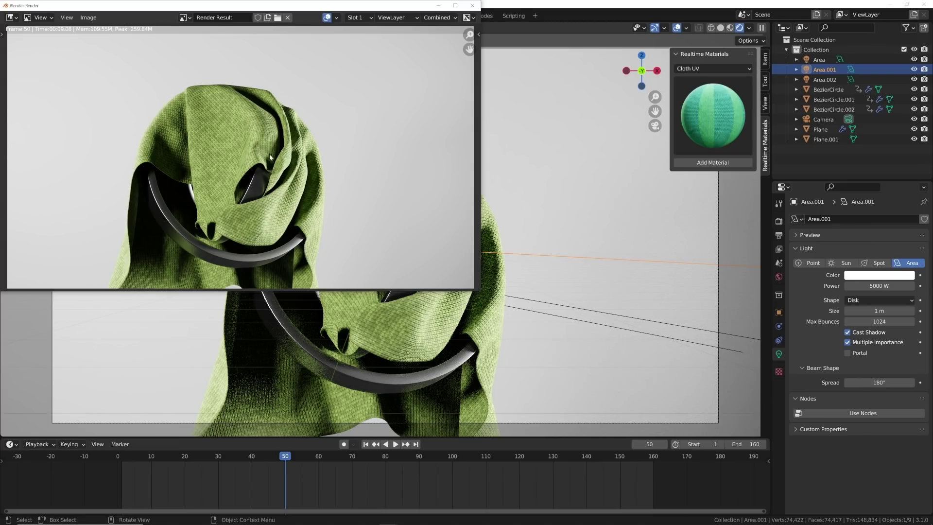
click(472, 7)
Enable motion blur for the render and switch the viewport to solid shading.
click(779, 220)
scroll(850, 337, down, 5)
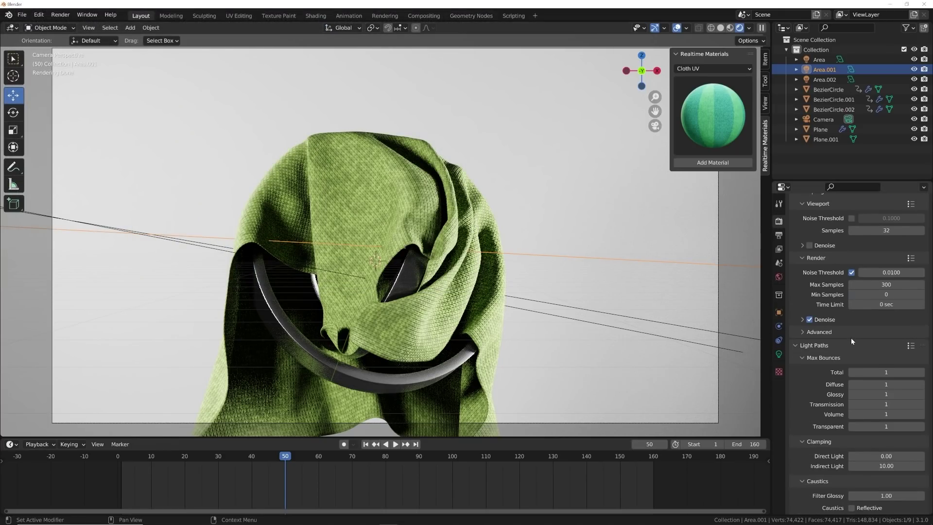
scroll(851, 340, down, 10)
click(803, 353)
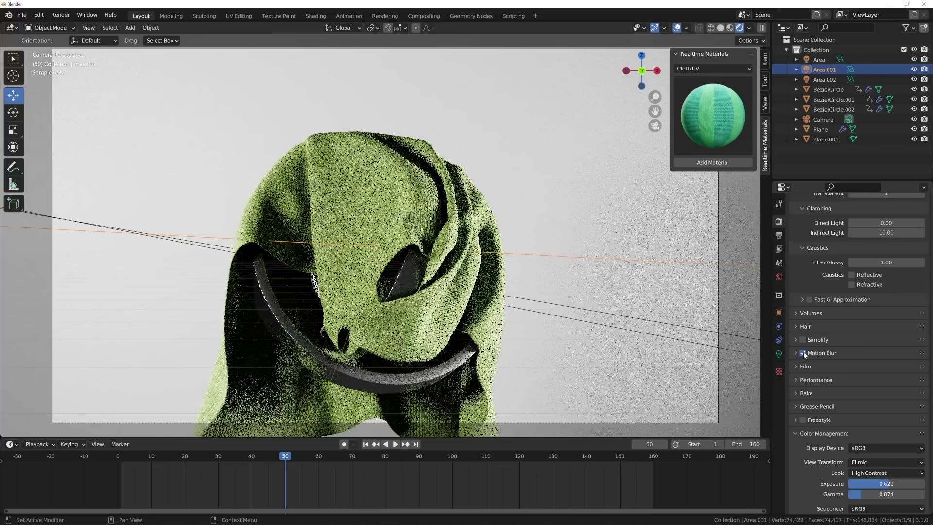
click(720, 28)
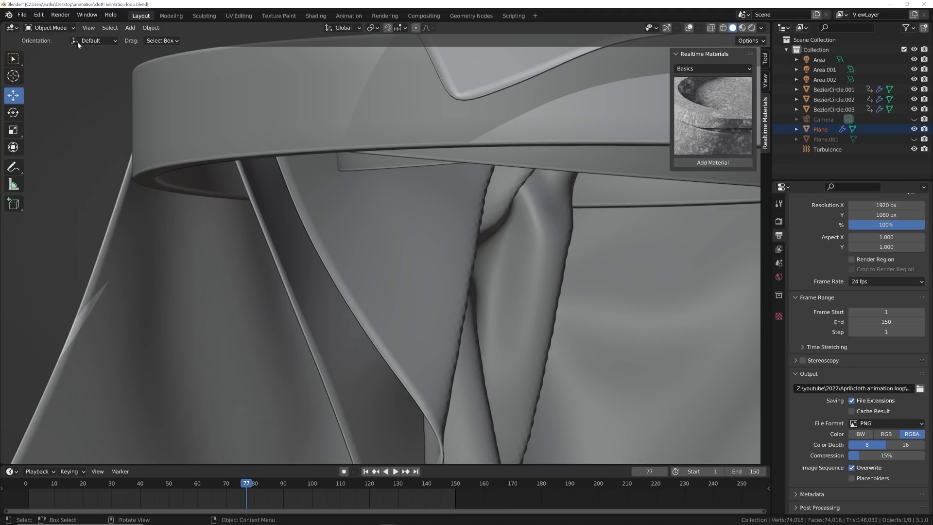
Pack all external resources into the cloth animation loop.blend file.
click(22, 15)
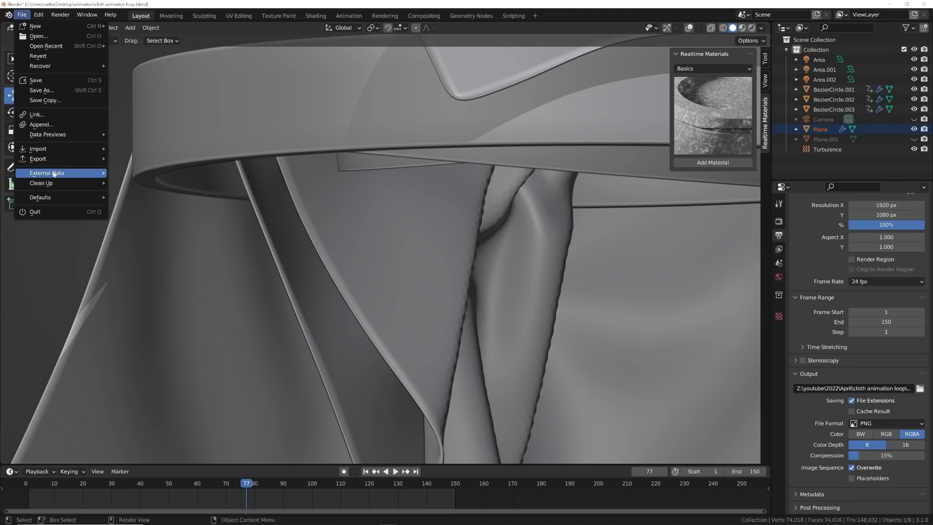
mouse_move(54, 175)
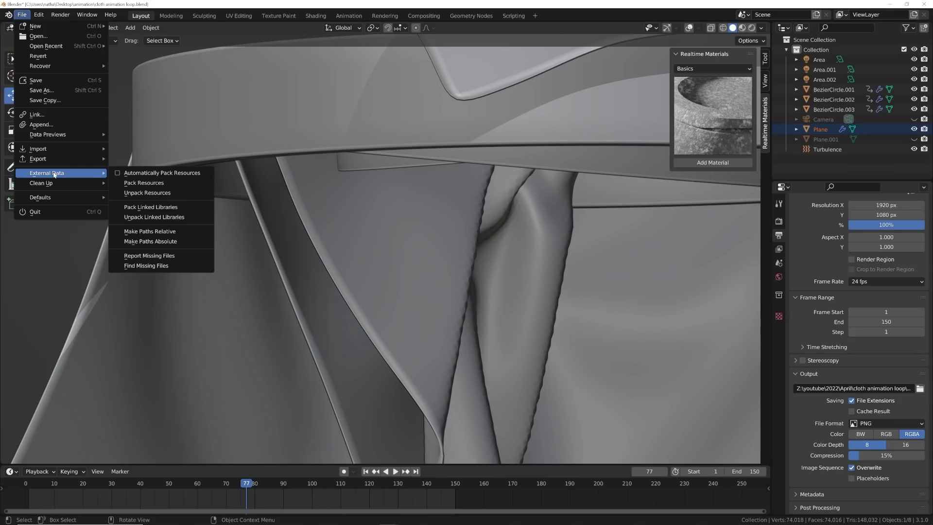
click(161, 183)
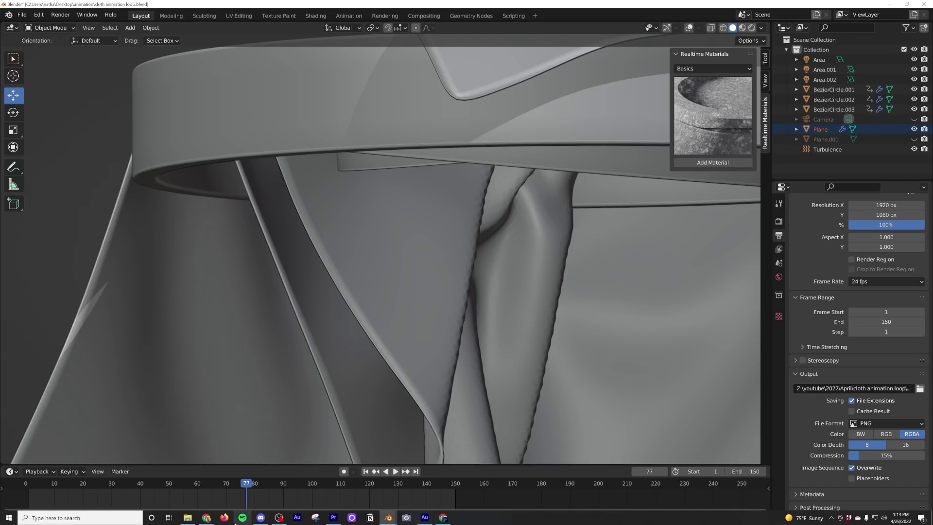
Switch to Concierge Render in Chrome and upload cloth animation loop.blend and cloth animation loop.blend1 from the animation folder.
click(189, 519)
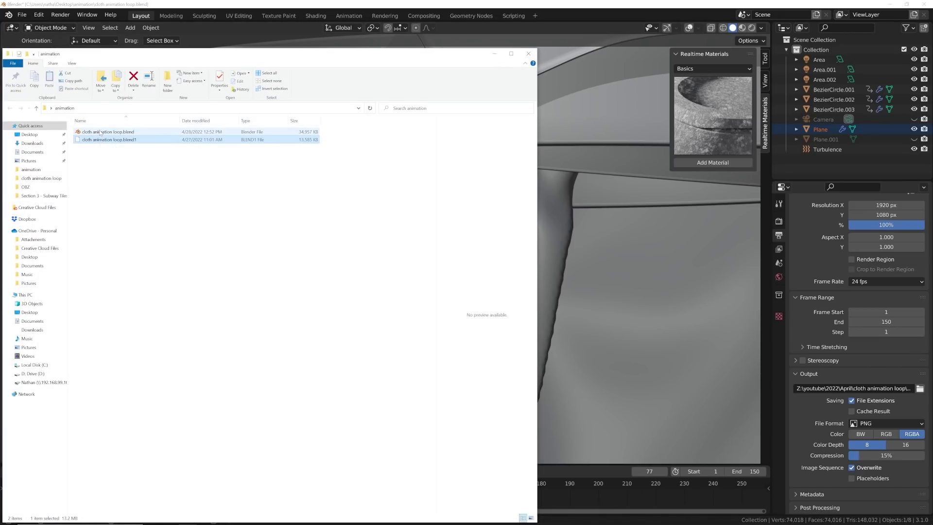
mouse_move(279, 521)
click(207, 519)
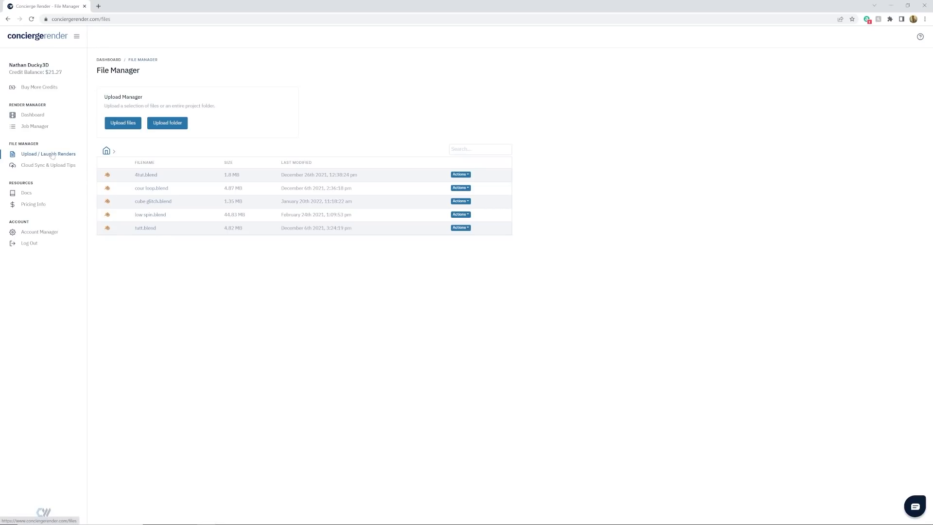
click(123, 123)
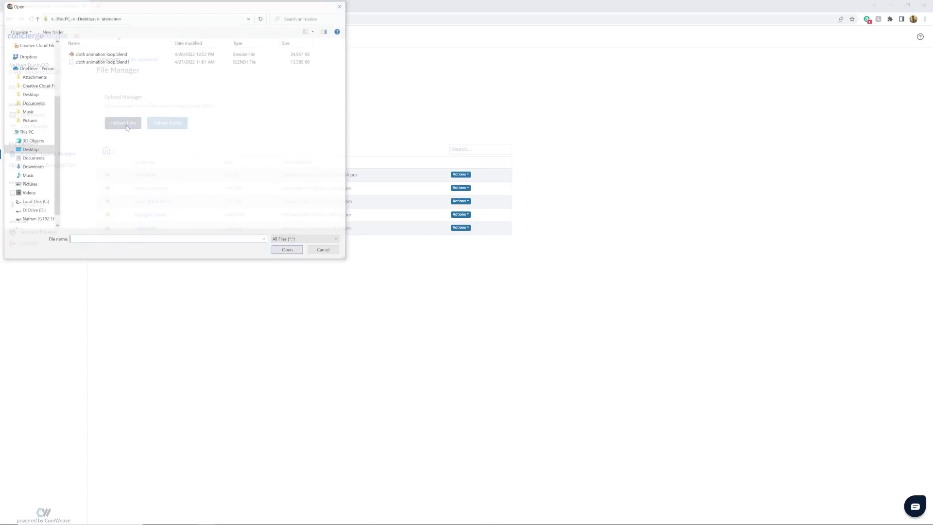
drag(113, 94, 112, 53)
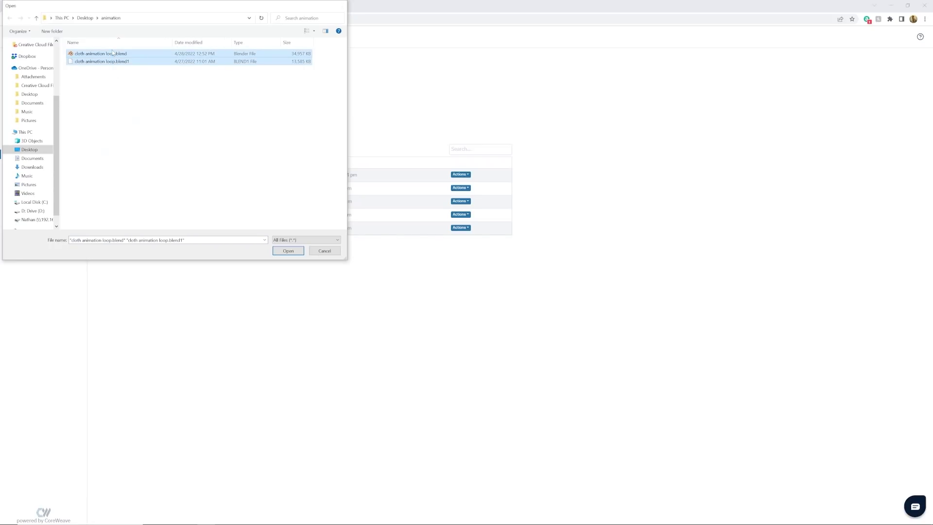
key(Return)
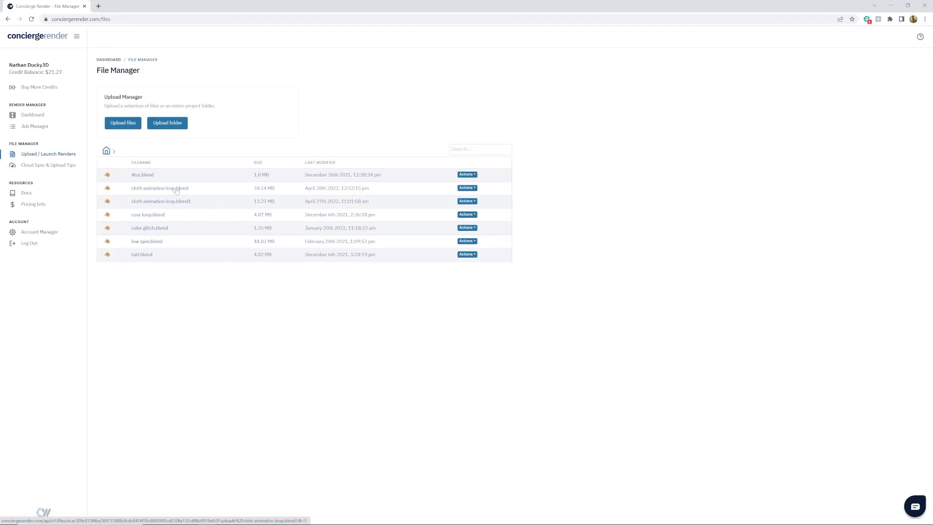
Review the frame and resolution settings and launch the render of cloth animation loop.blend as a Blender 3.1 Cycles animation.
click(467, 187)
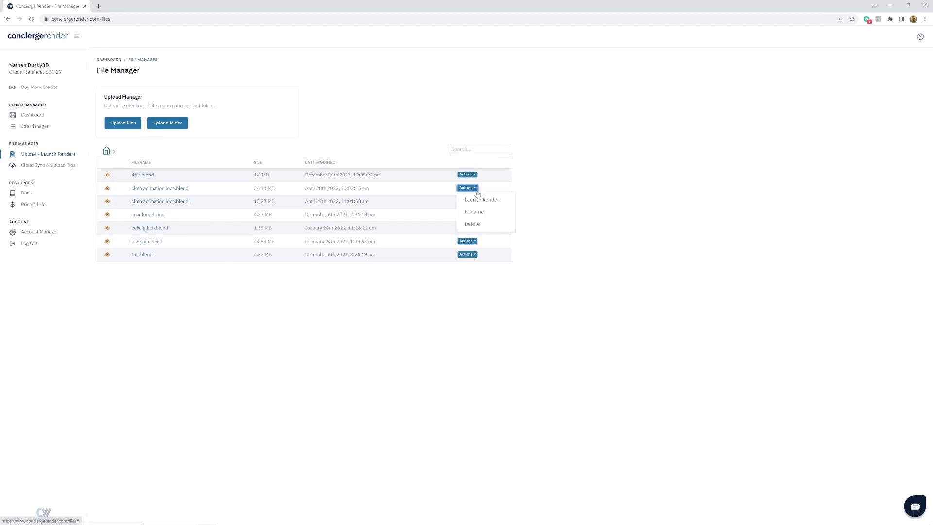
click(478, 200)
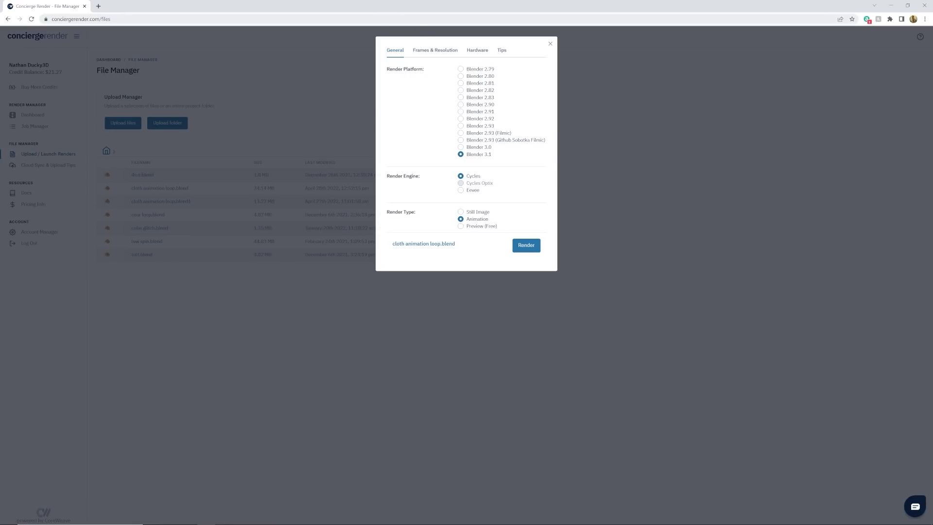
click(437, 52)
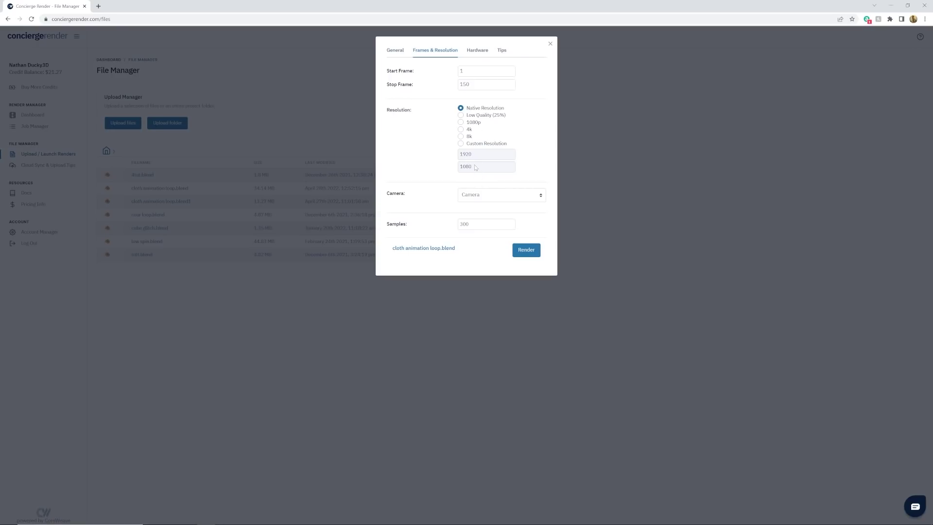
click(392, 50)
click(525, 246)
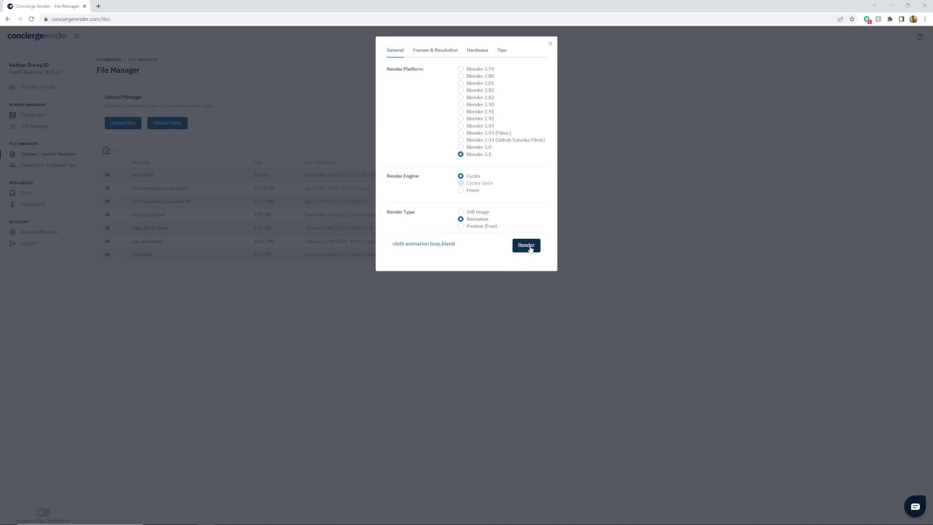
click(890, 94)
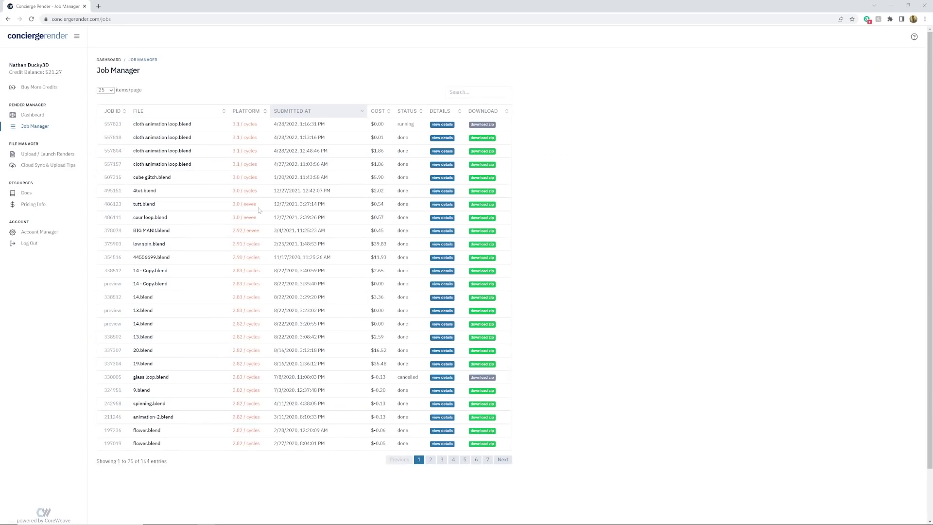
Open the details of the newest cloth animation loop.blend job and preview one of its rendered frames.
click(442, 124)
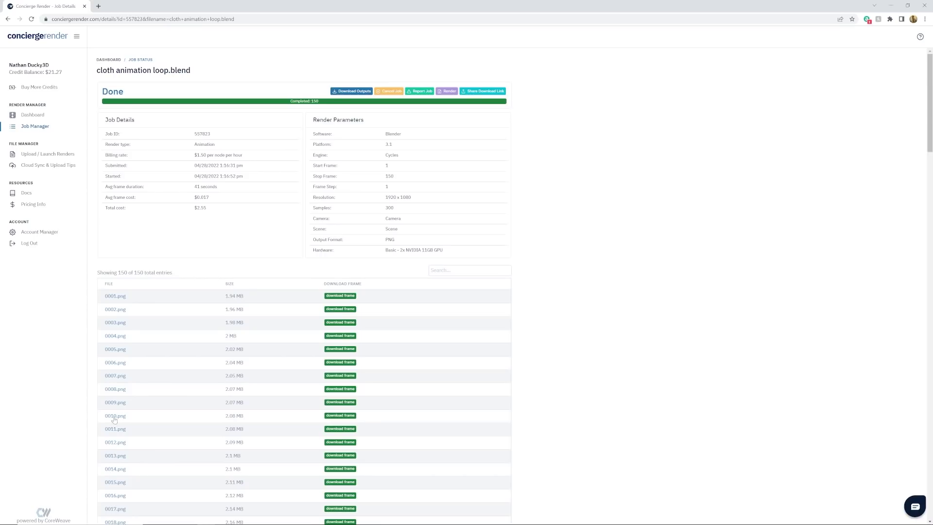
scroll(131, 393, down, 2)
click(118, 334)
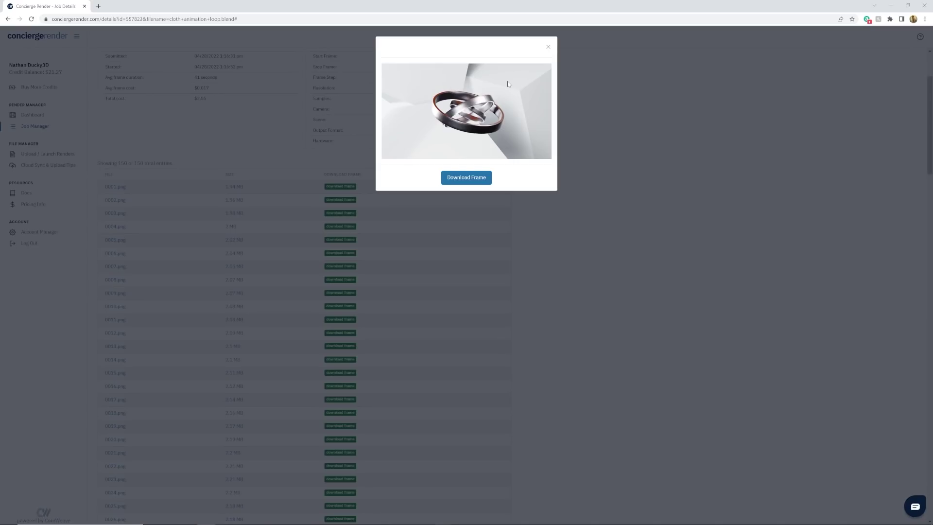
click(548, 47)
scroll(384, 177, up, 3)
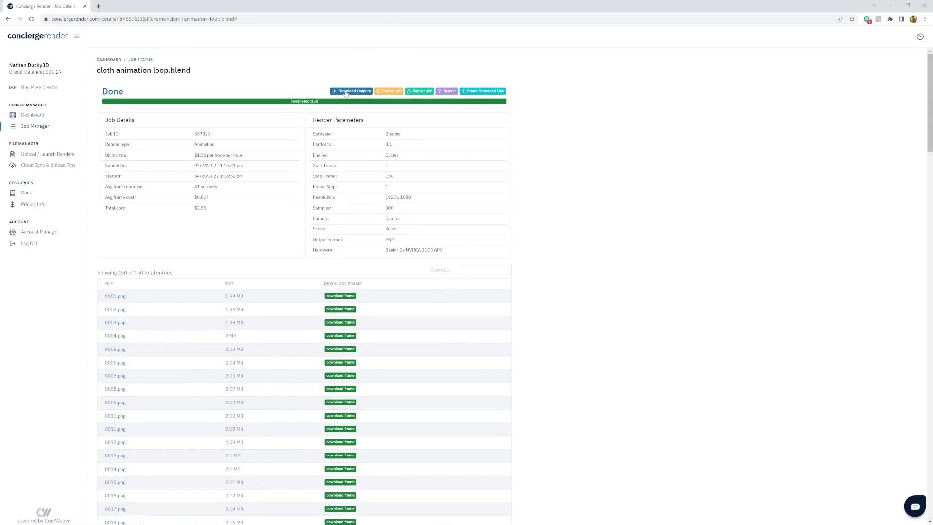